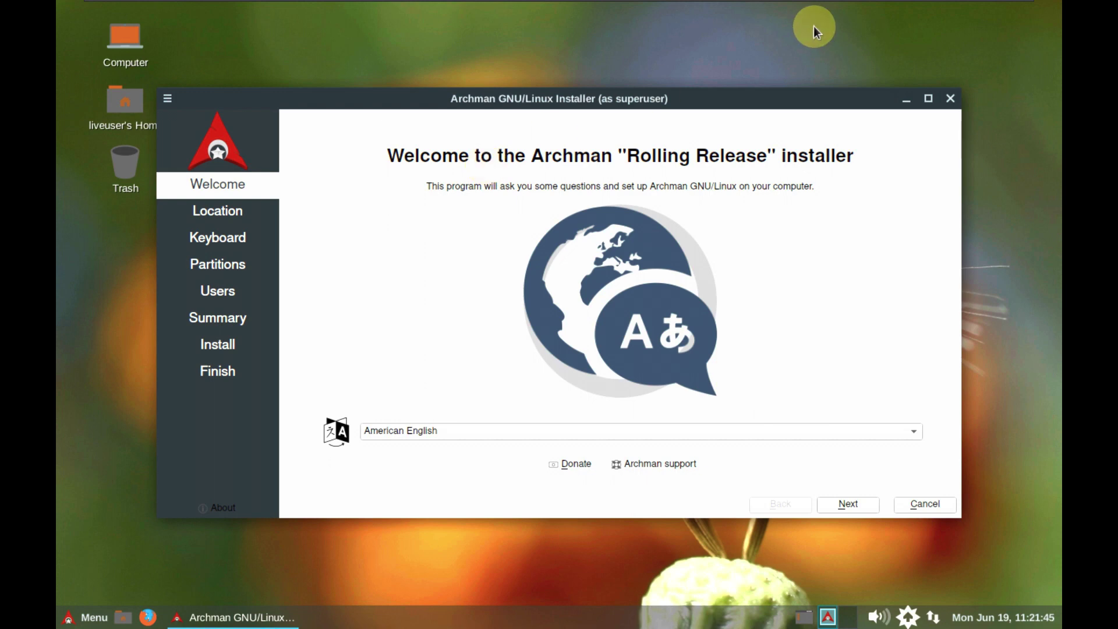
- Quit the Archman installer, confirming the cancellation, and open System Monitor
click(951, 105)
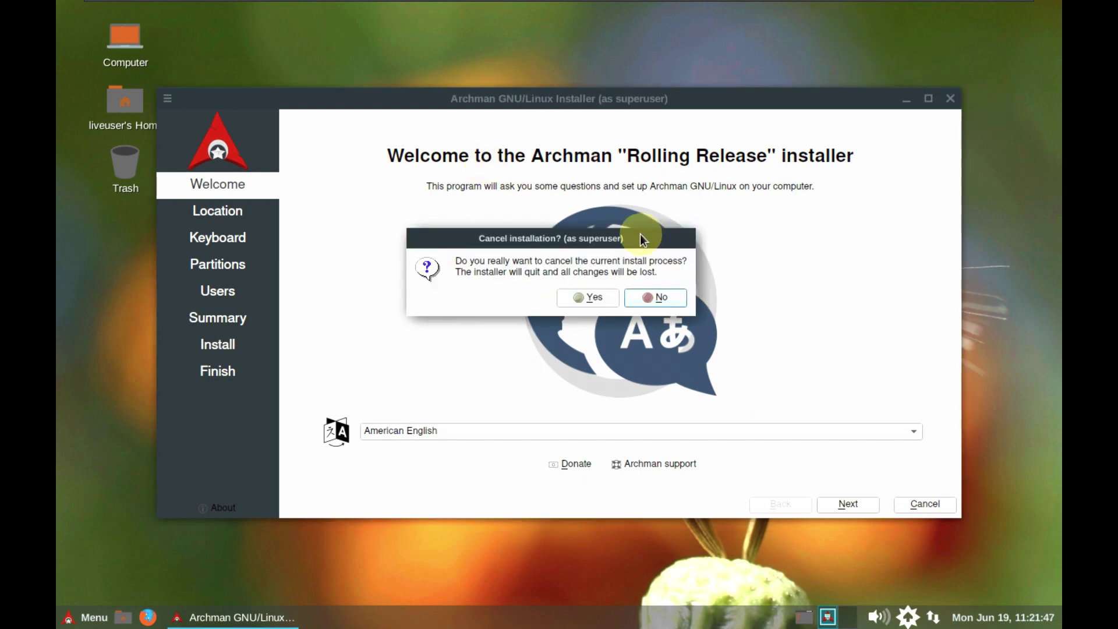
click(592, 300)
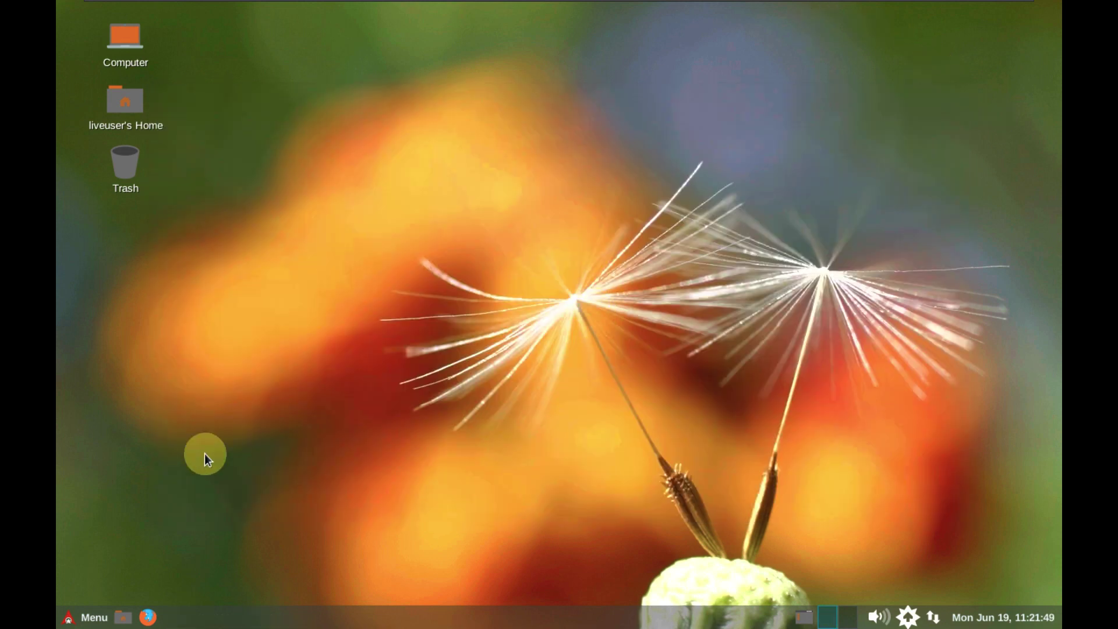
click(89, 617)
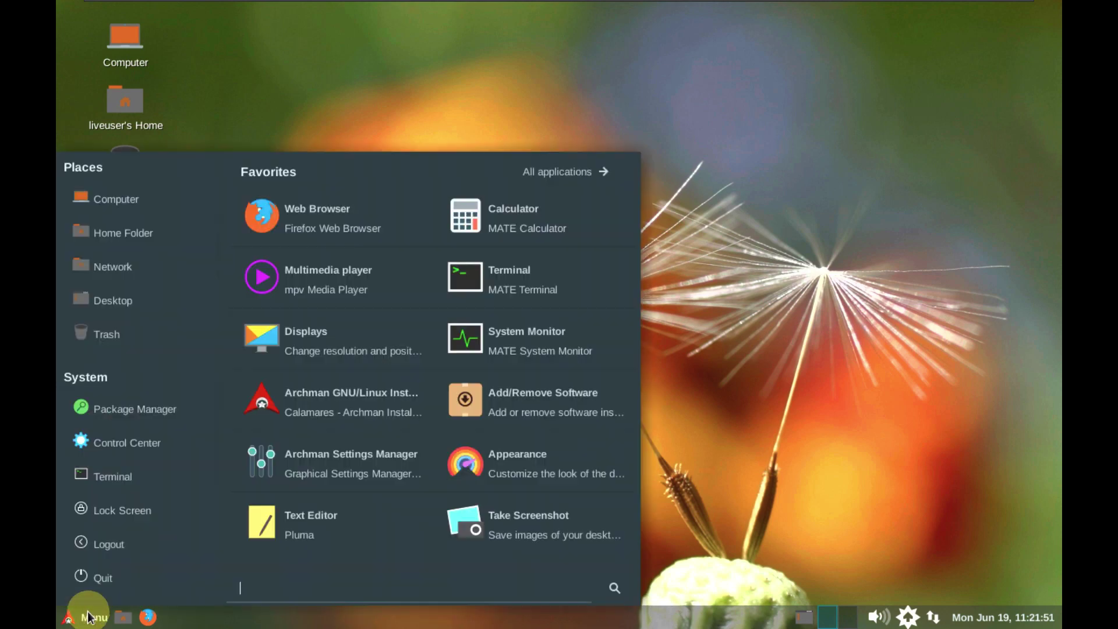
click(502, 333)
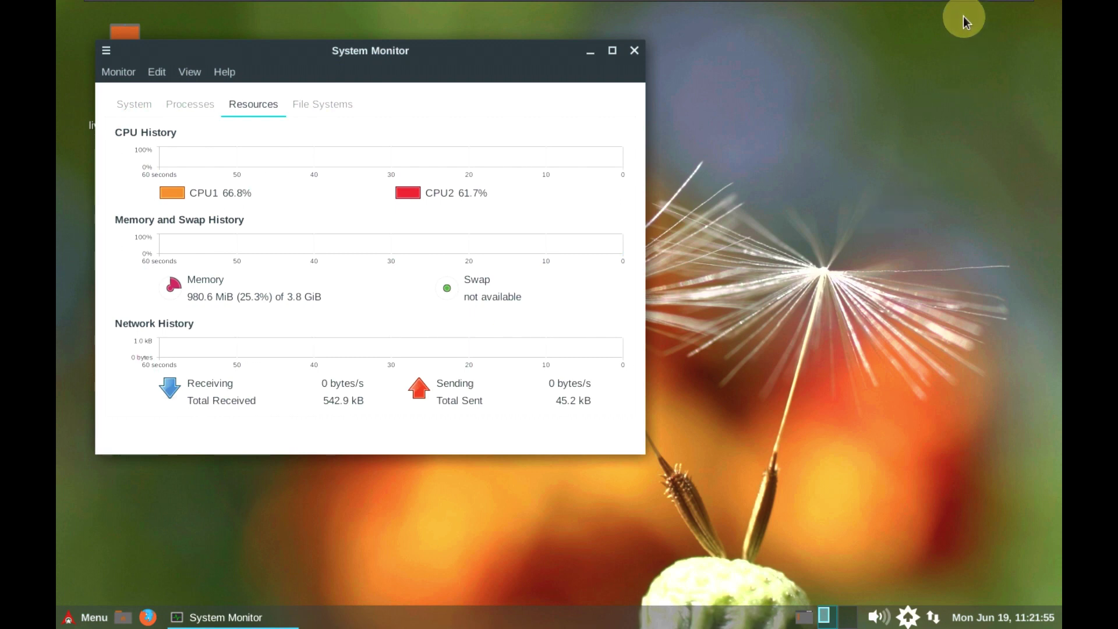
- Stop stretching the virtual machine's display to fill the screen, and open the Displays preferences by searching for "dis"
mouse_move(961, 3)
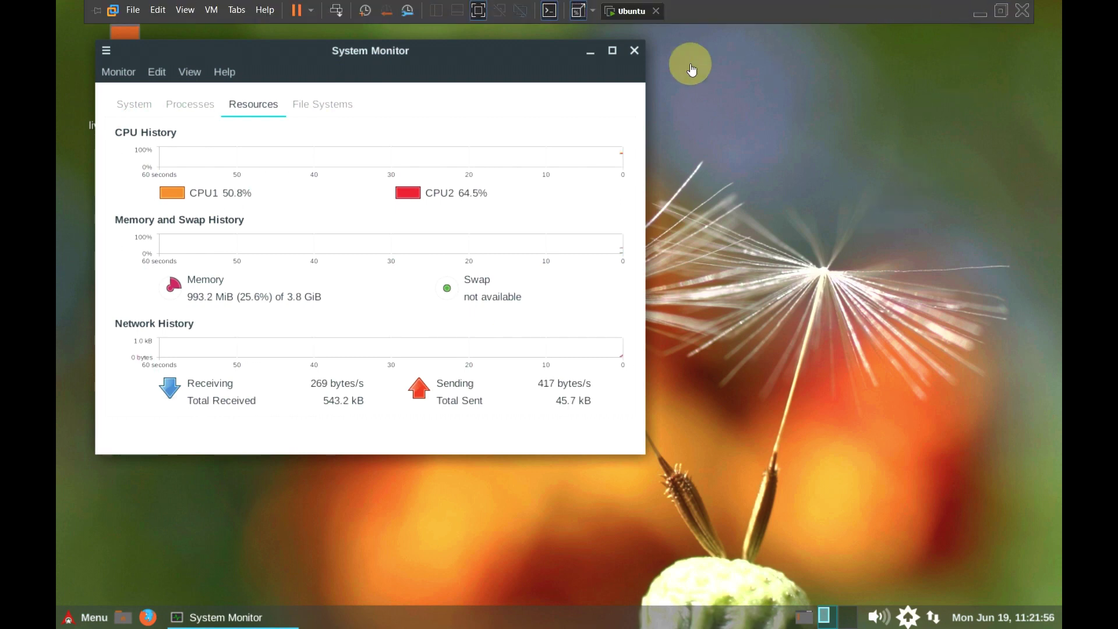
click(578, 11)
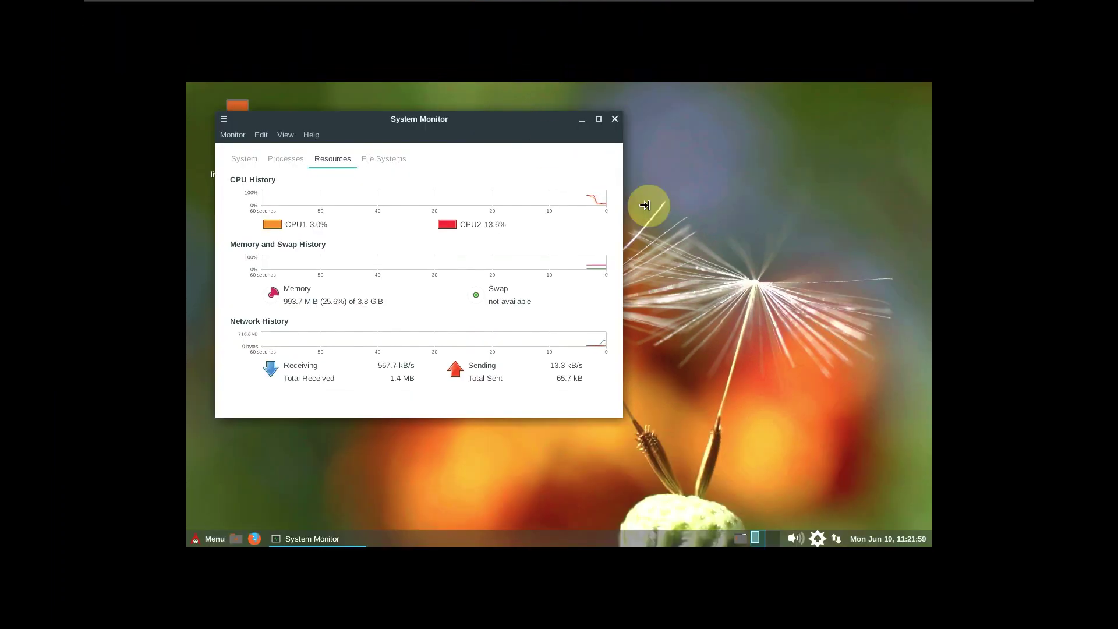
click(204, 537)
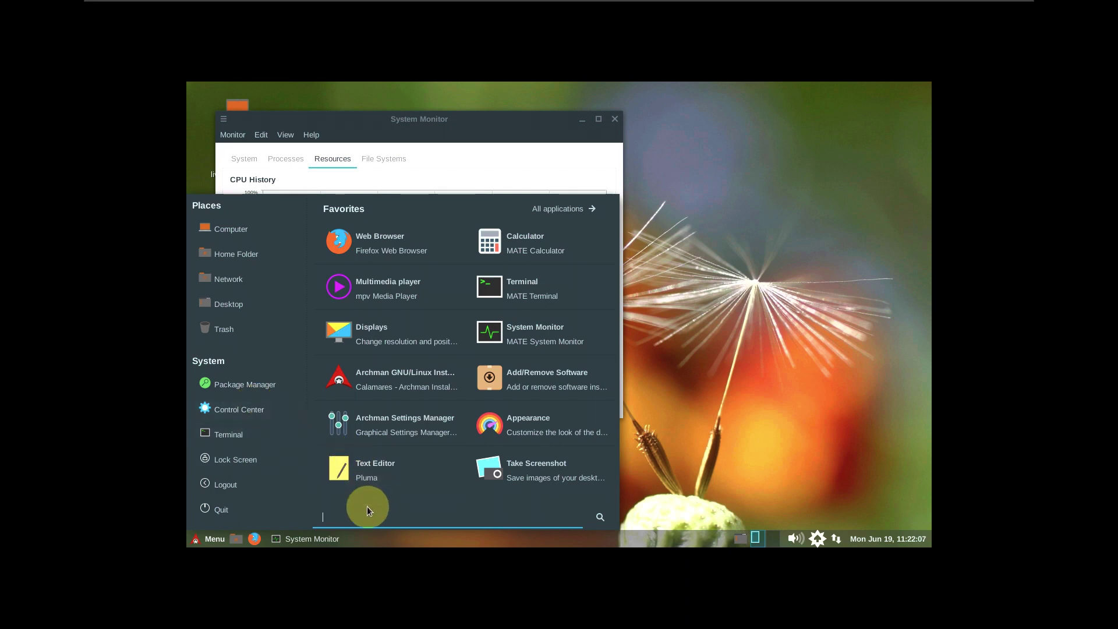
text(d)
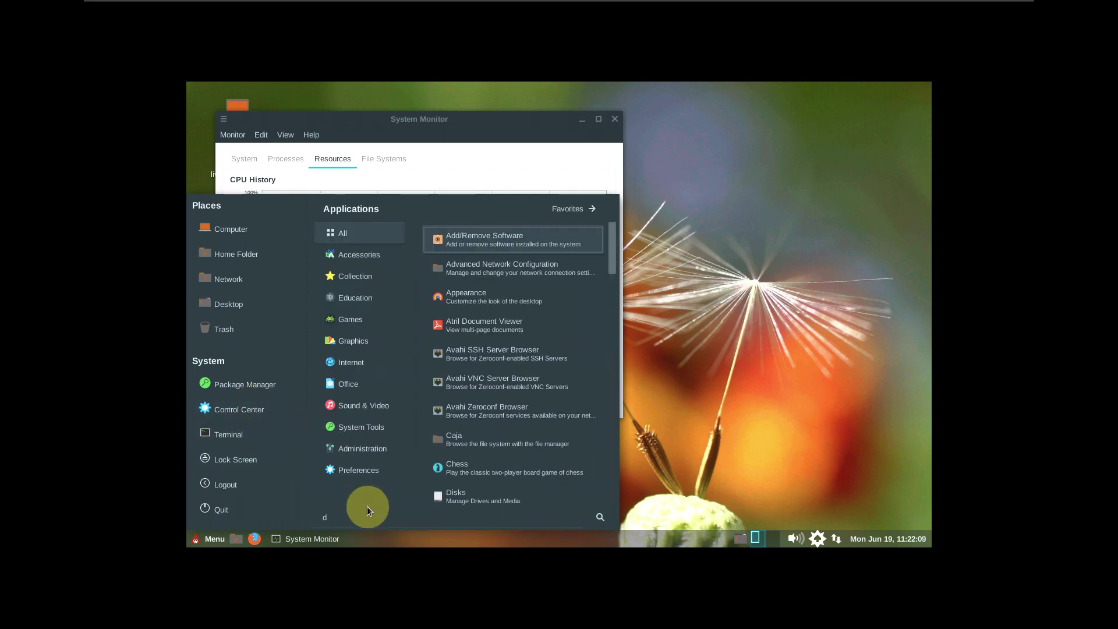
text(is)
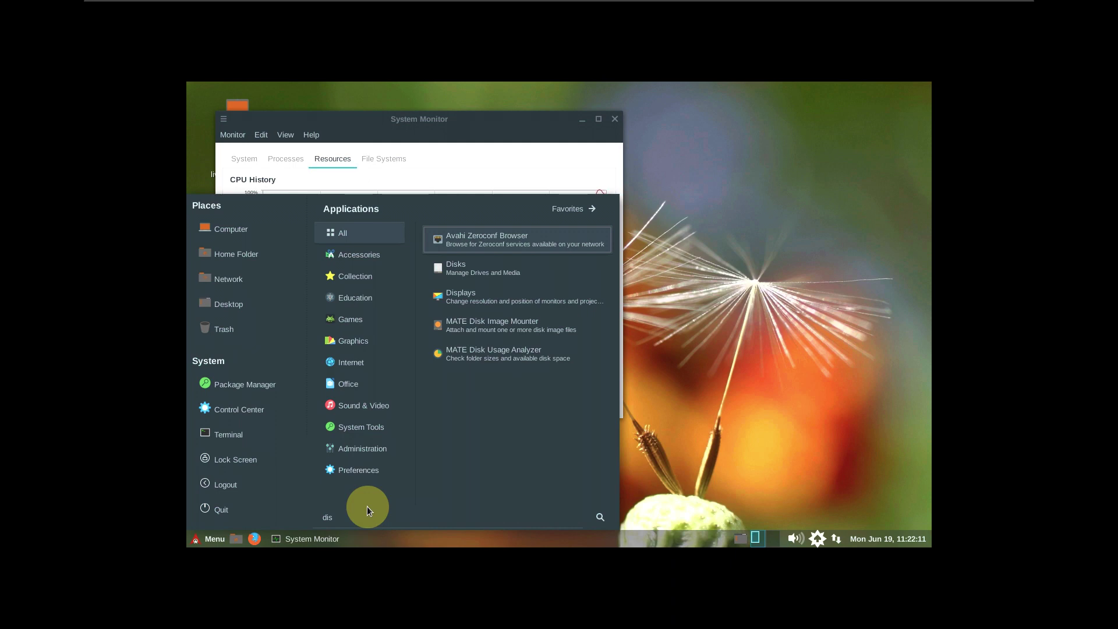
click(481, 293)
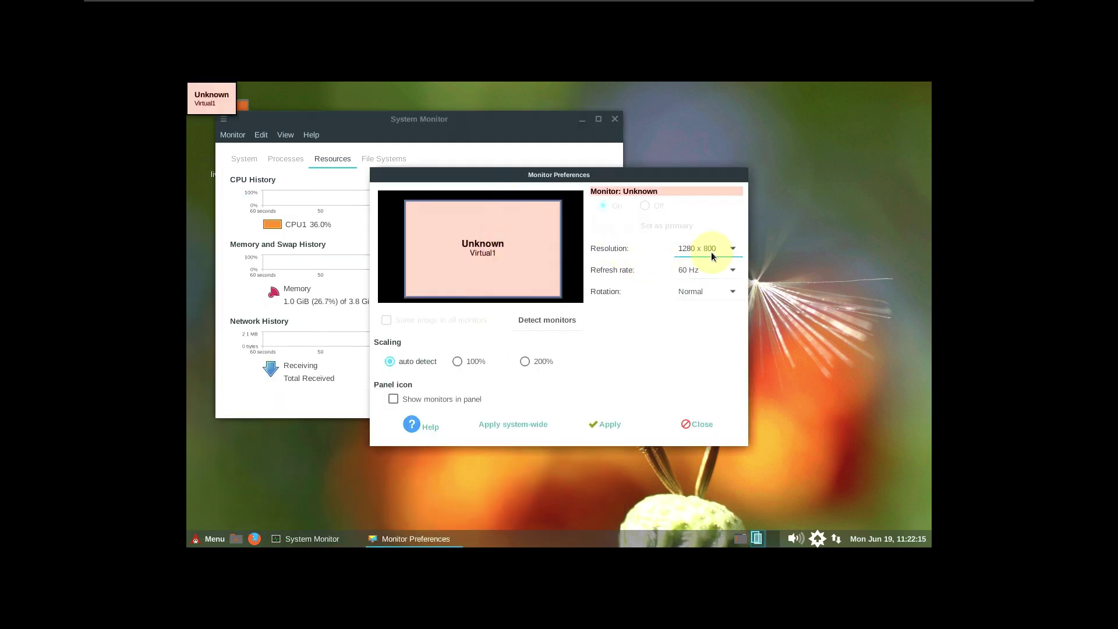
- Set the monitor resolution to 1920 x 1080, apply and keep the configuration, and close the monitor preferences
click(713, 256)
scroll(711, 287, up, 2)
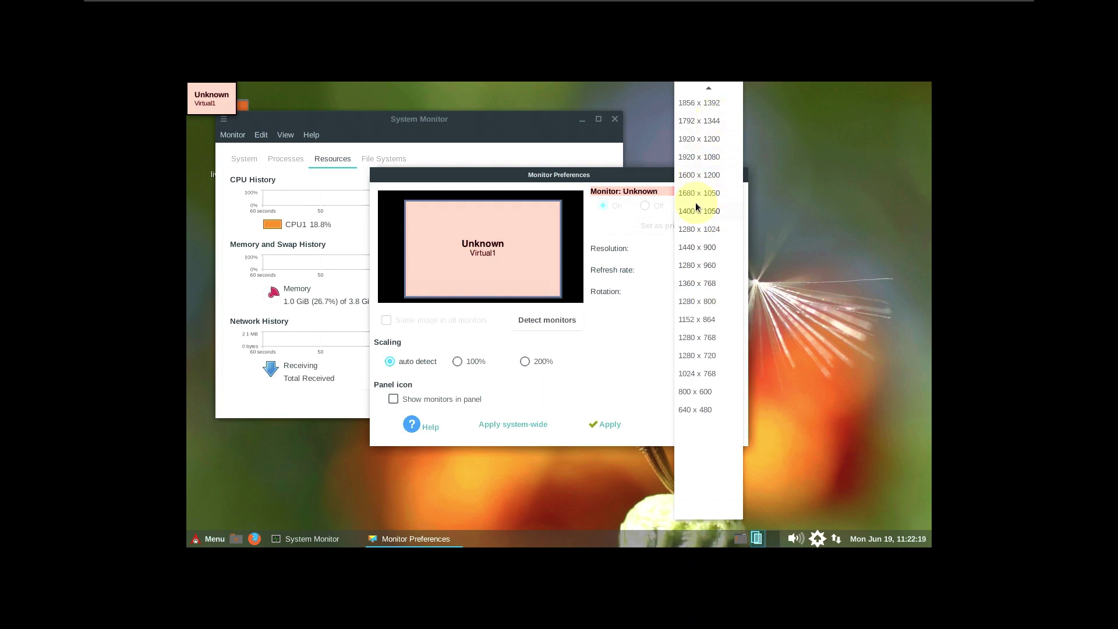
click(717, 150)
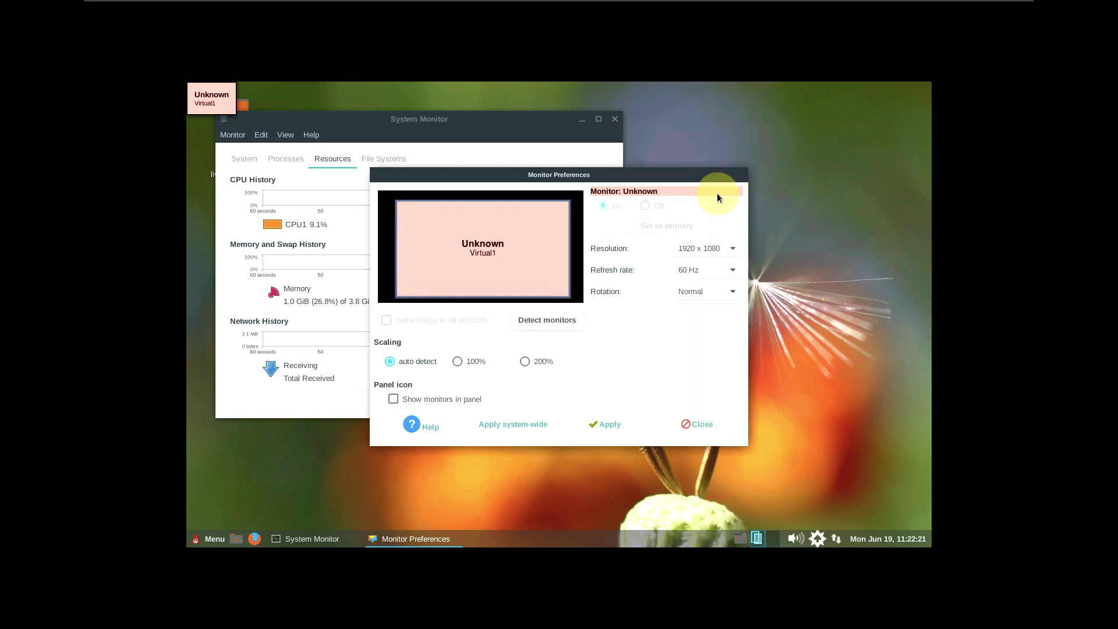
click(601, 429)
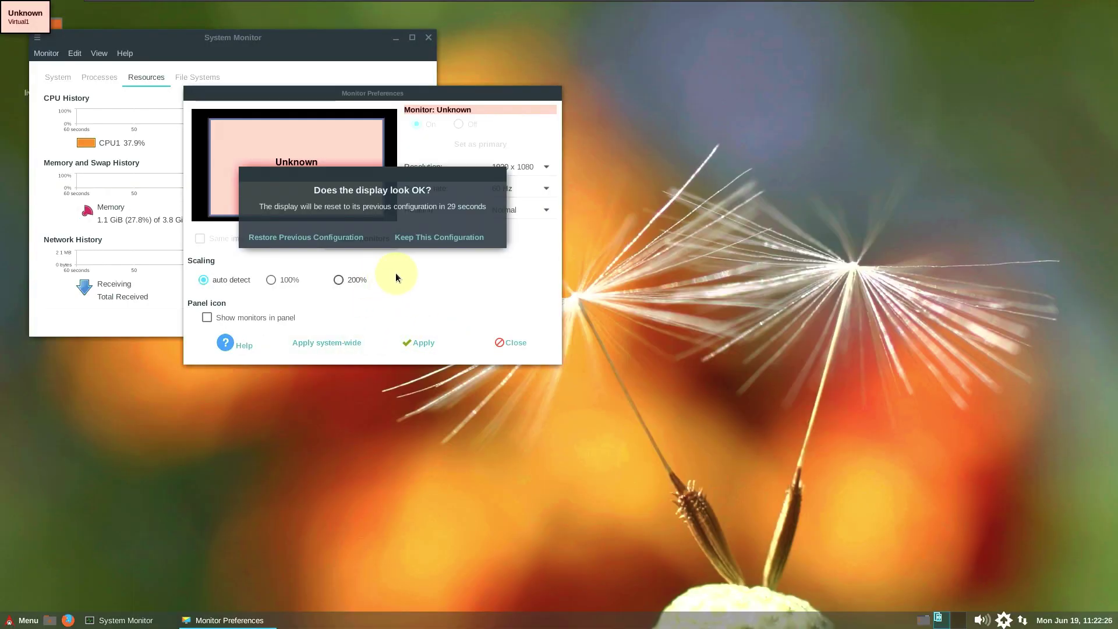
click(422, 241)
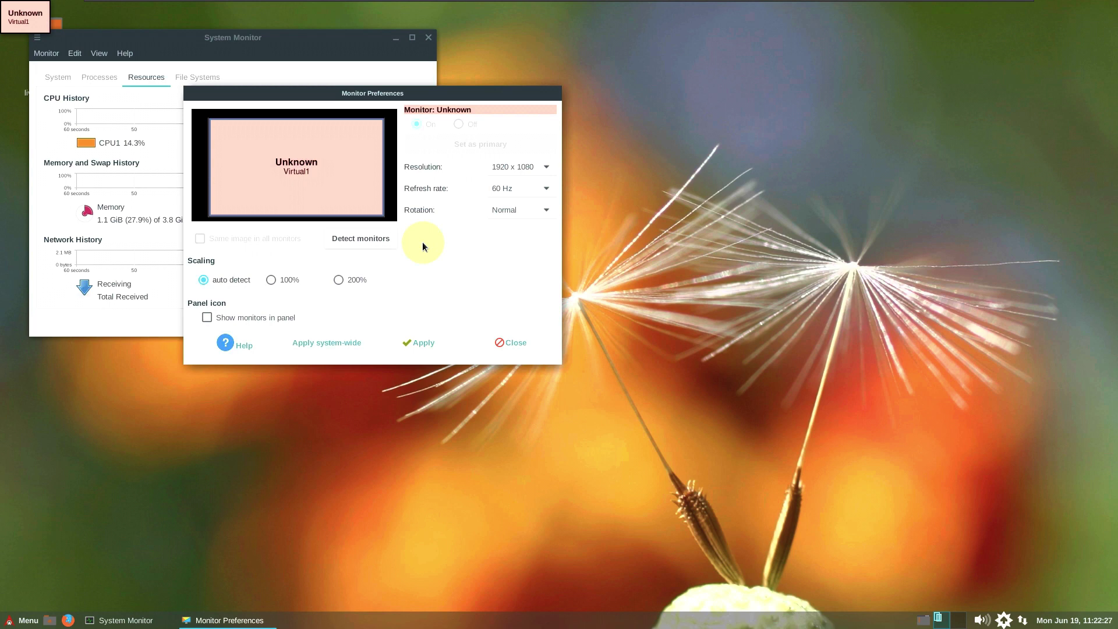
drag(473, 91, 658, 137)
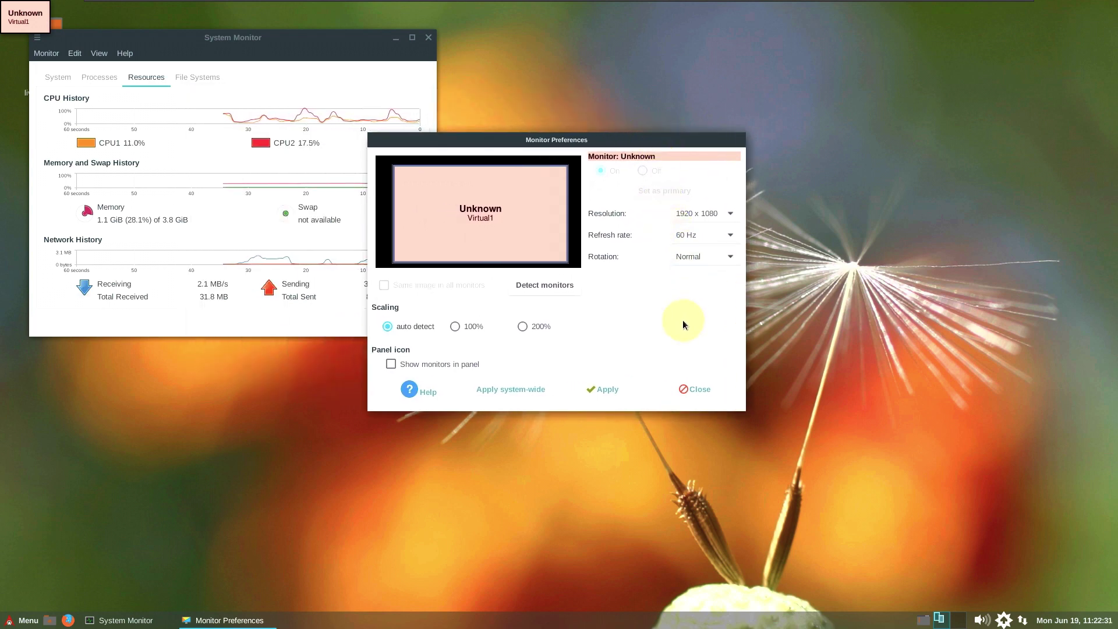
click(693, 388)
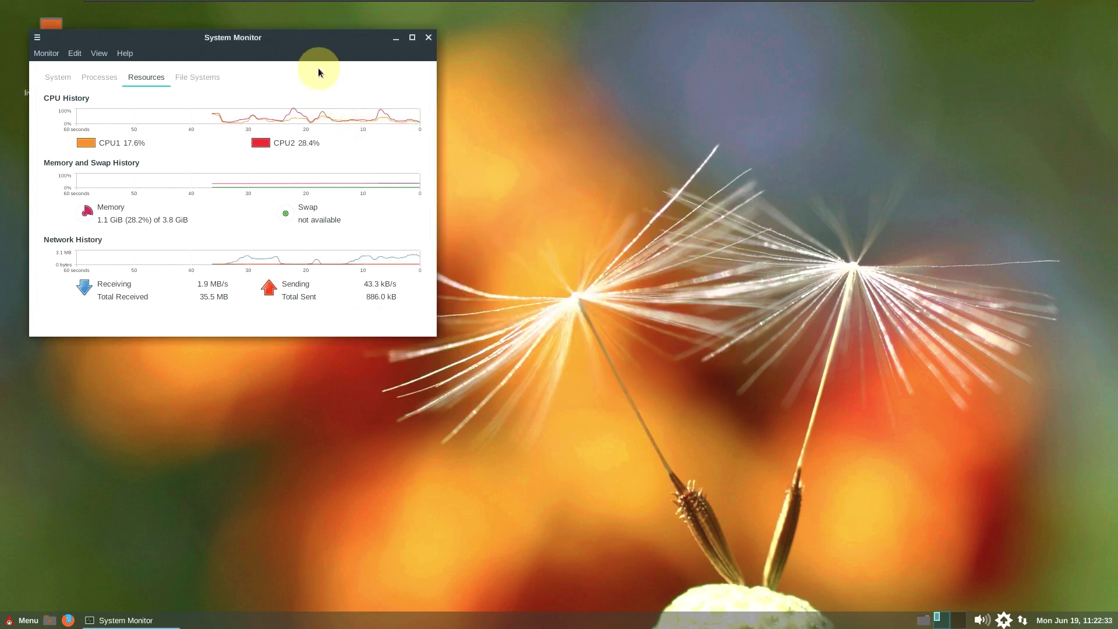
- Maximize System Monitor and review its system information and the list of running processes
drag(323, 44, 670, 108)
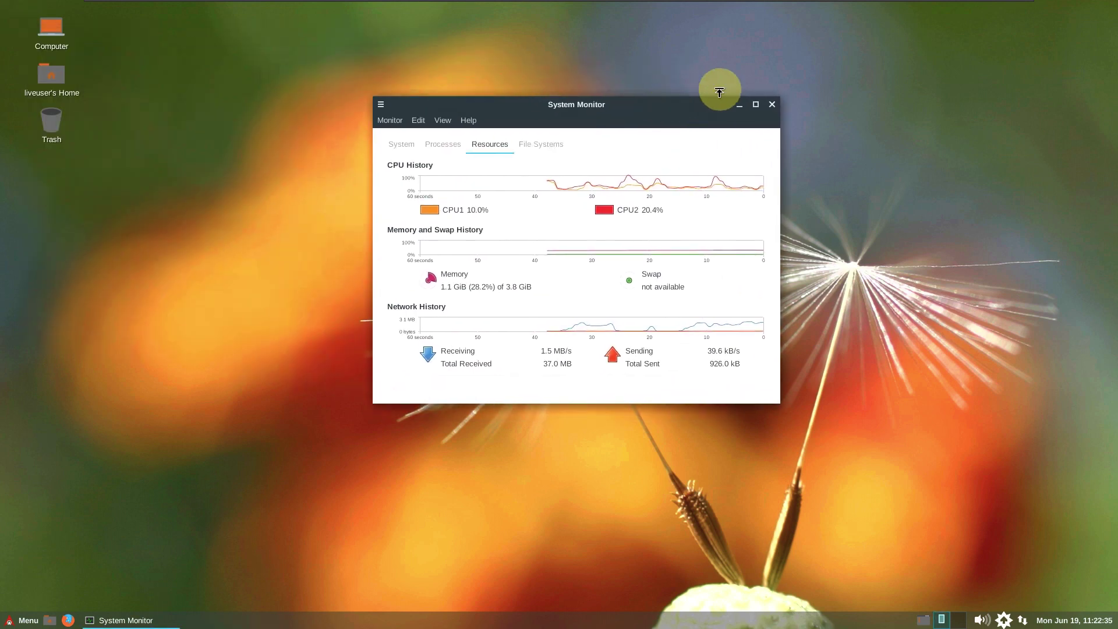
click(756, 103)
click(25, 45)
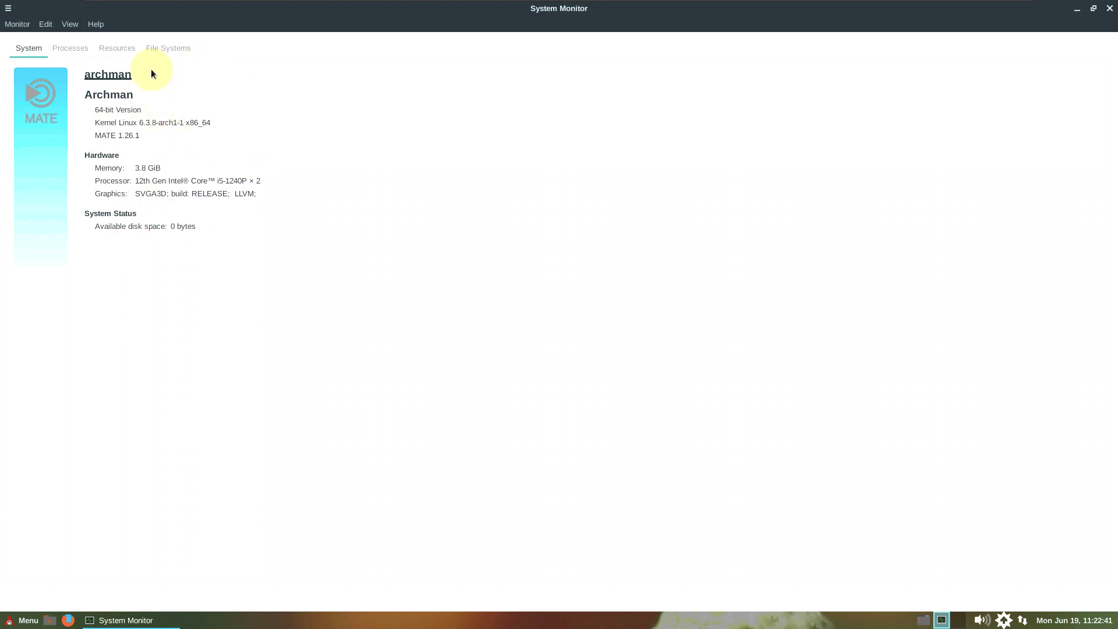
click(78, 48)
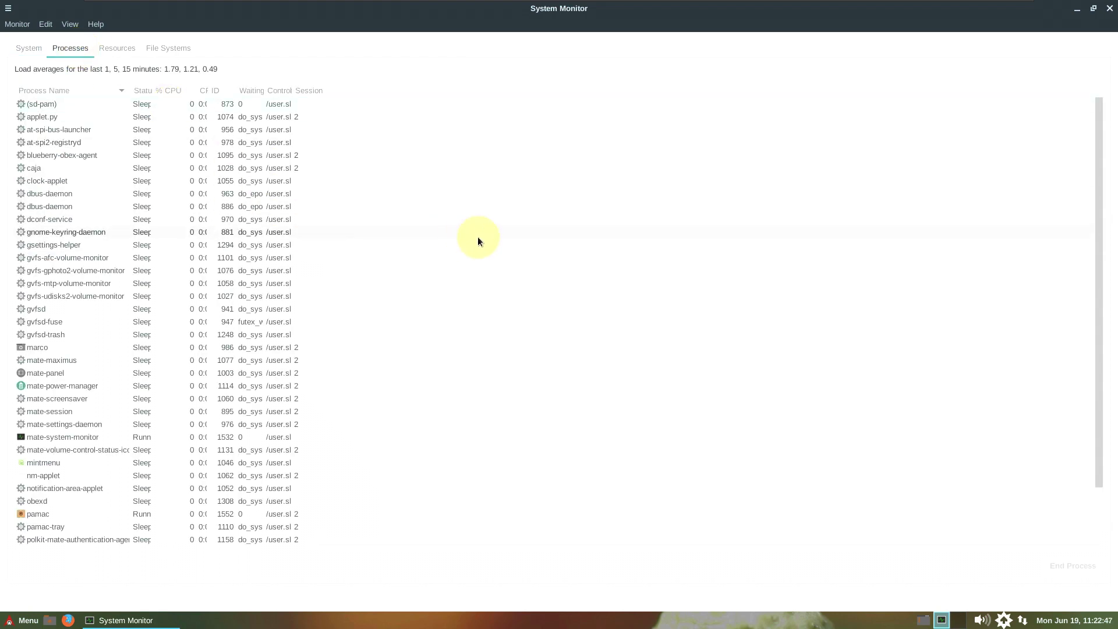
scroll(478, 237, down, 3)
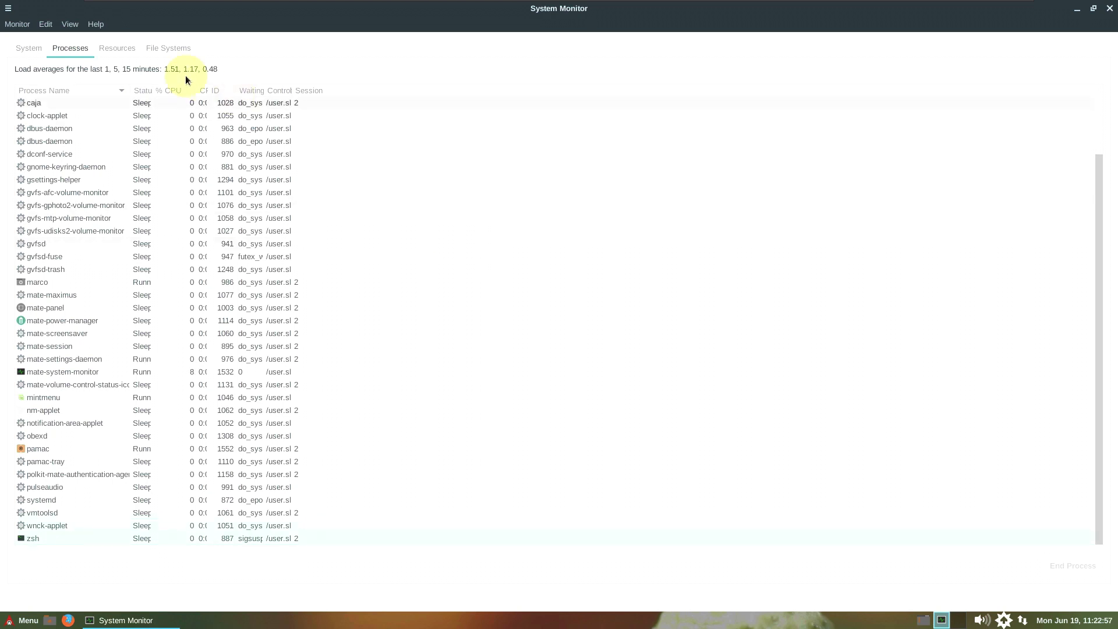
- Change the CPU2 graph color in the resource histories to the middle green swatch
click(137, 53)
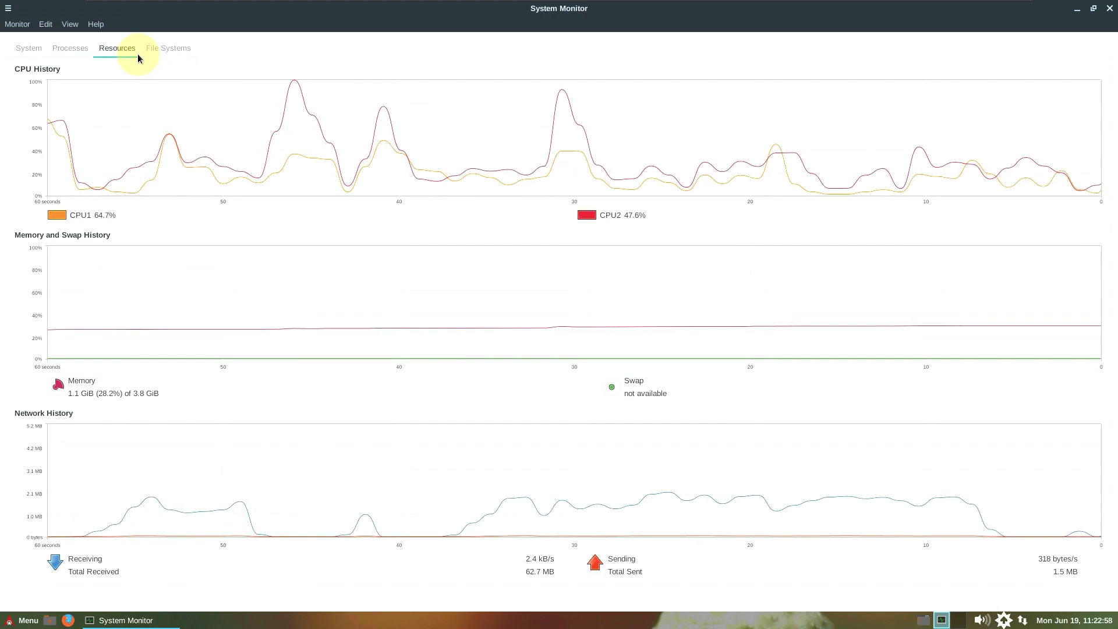
click(586, 215)
click(472, 292)
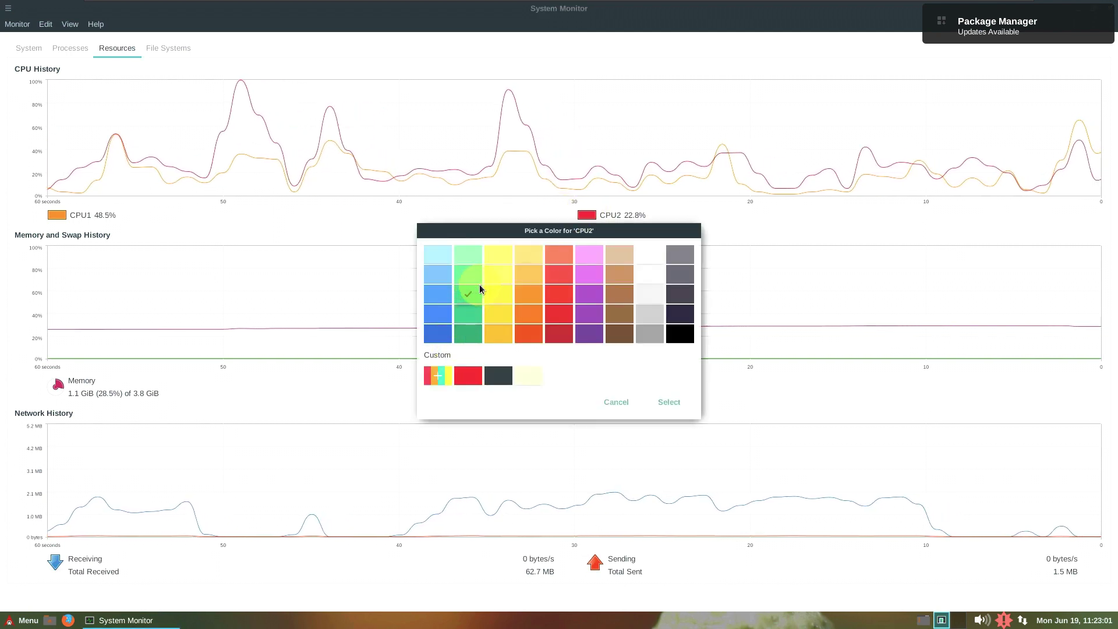
click(667, 402)
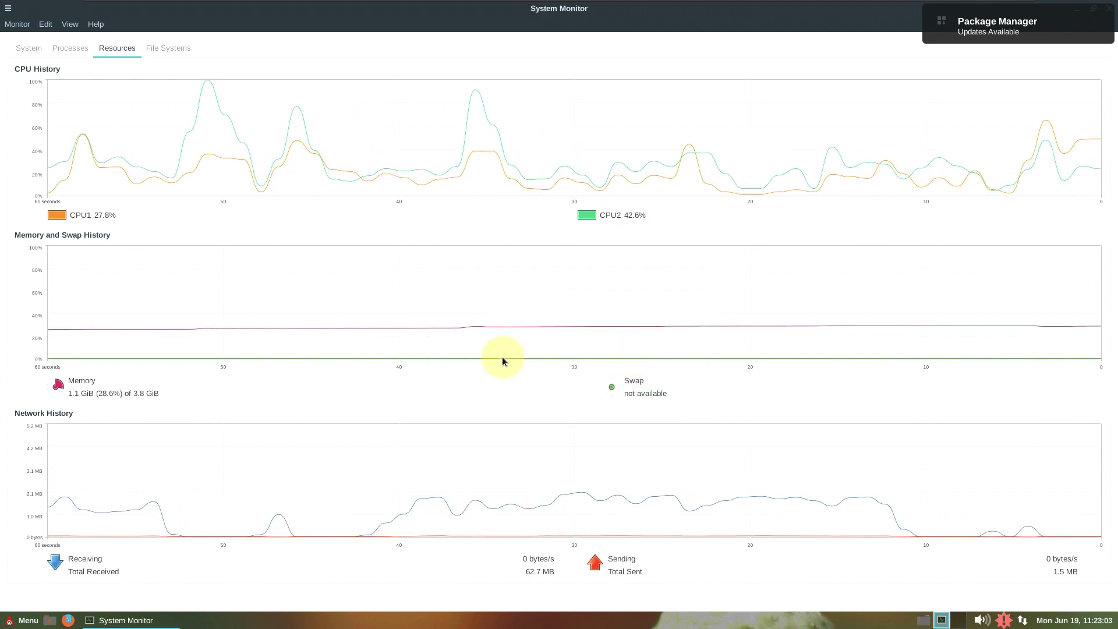
- Change the Memory graph color to the same middle green swatch and close System Monitor
click(58, 385)
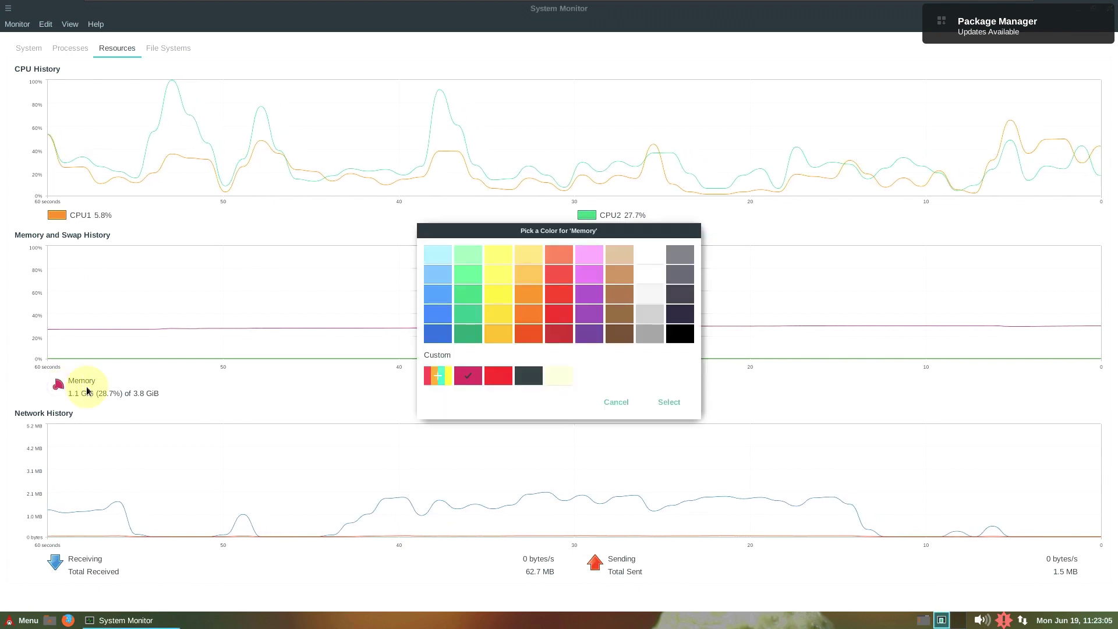
click(472, 292)
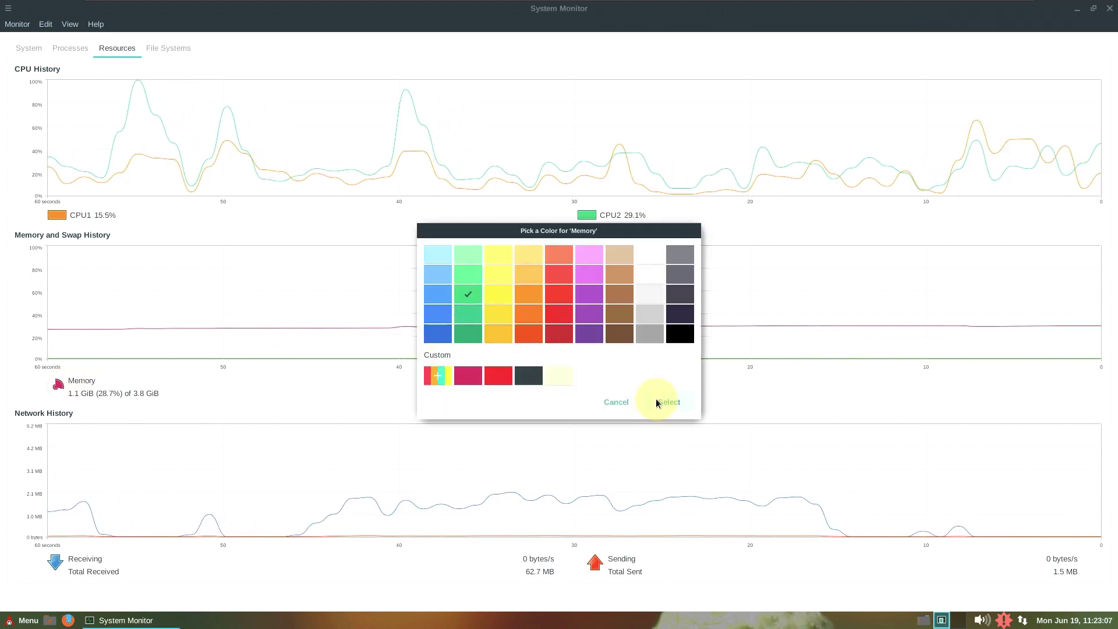
click(656, 400)
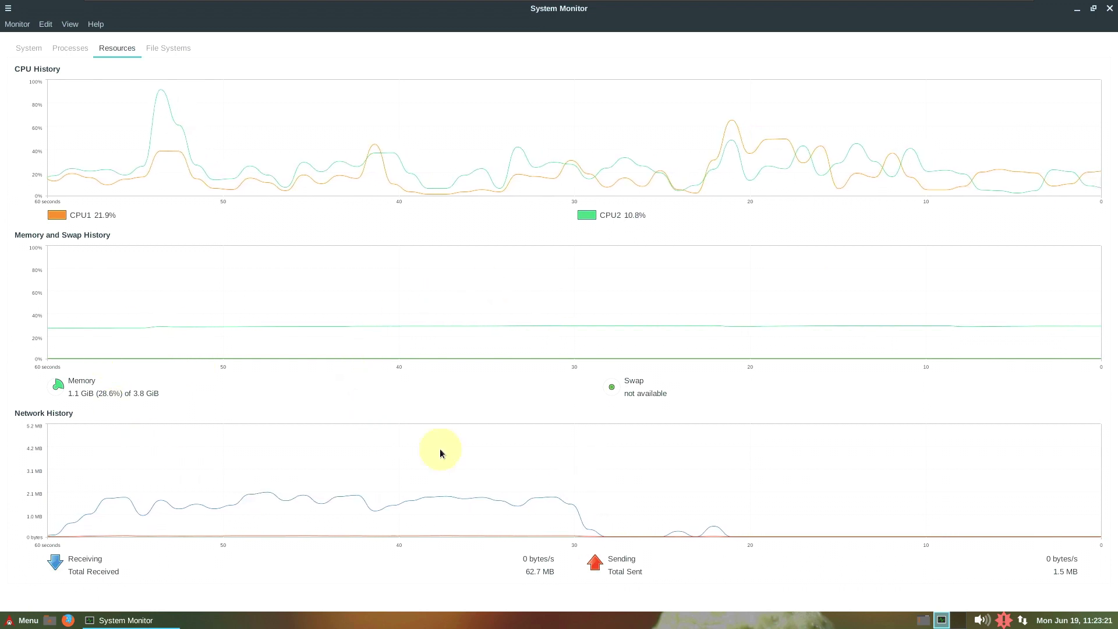
click(1109, 10)
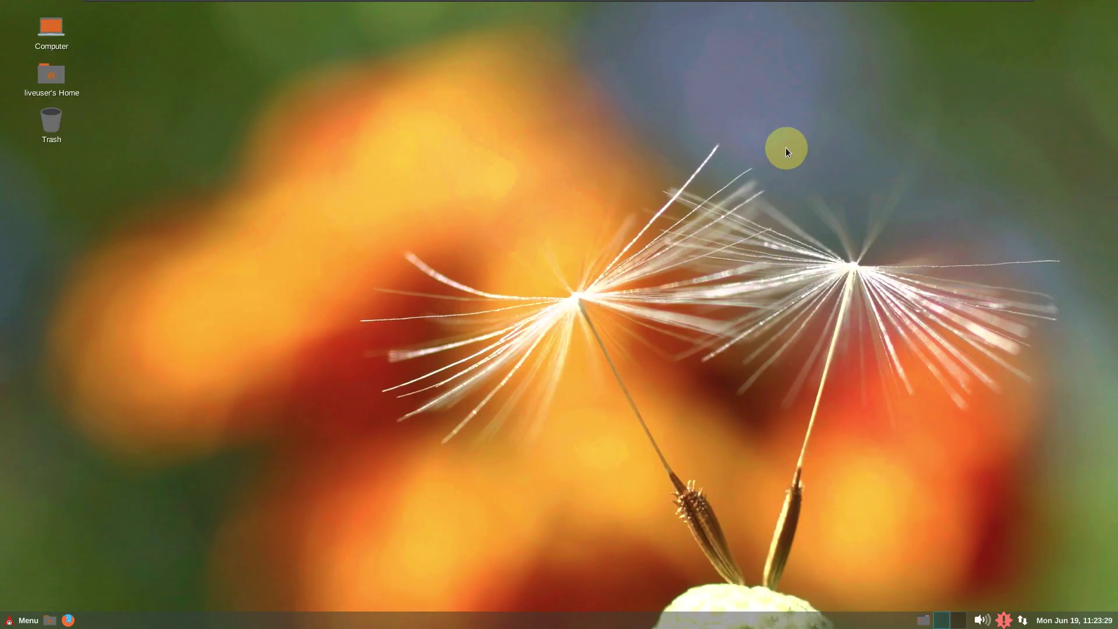
- Search the installed applications for "term" and launch MATE Terminal
click(23, 620)
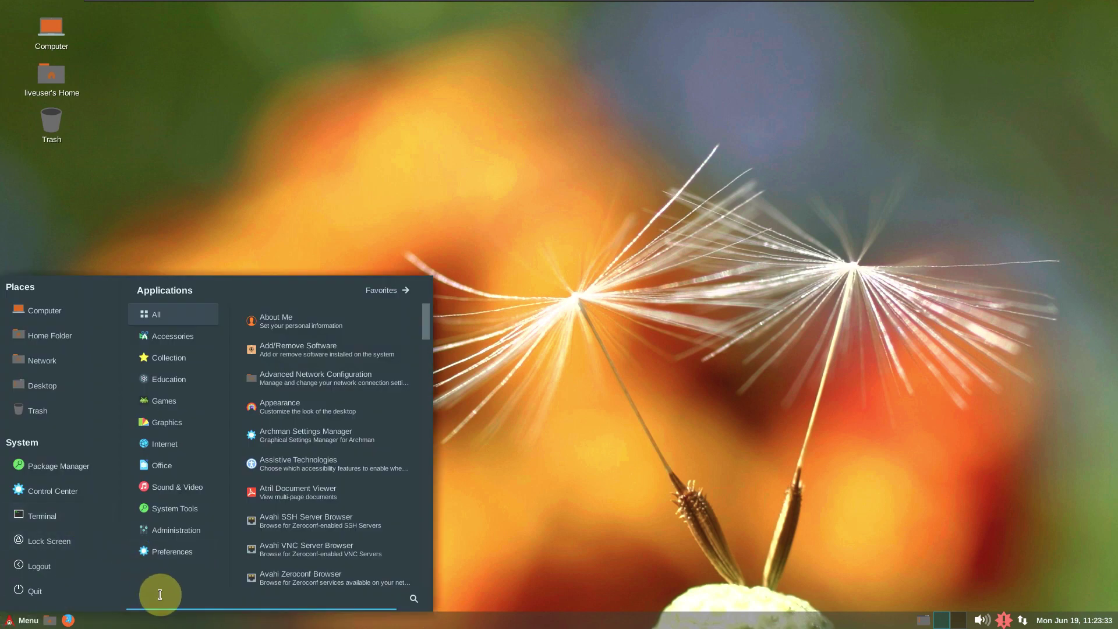
text(ter)
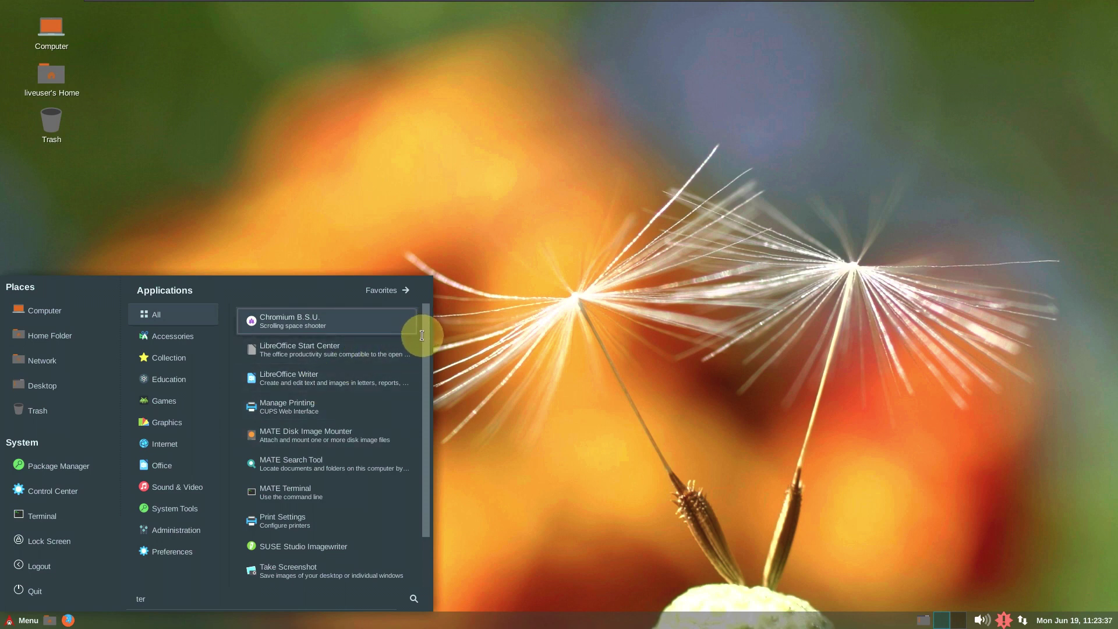
text(m)
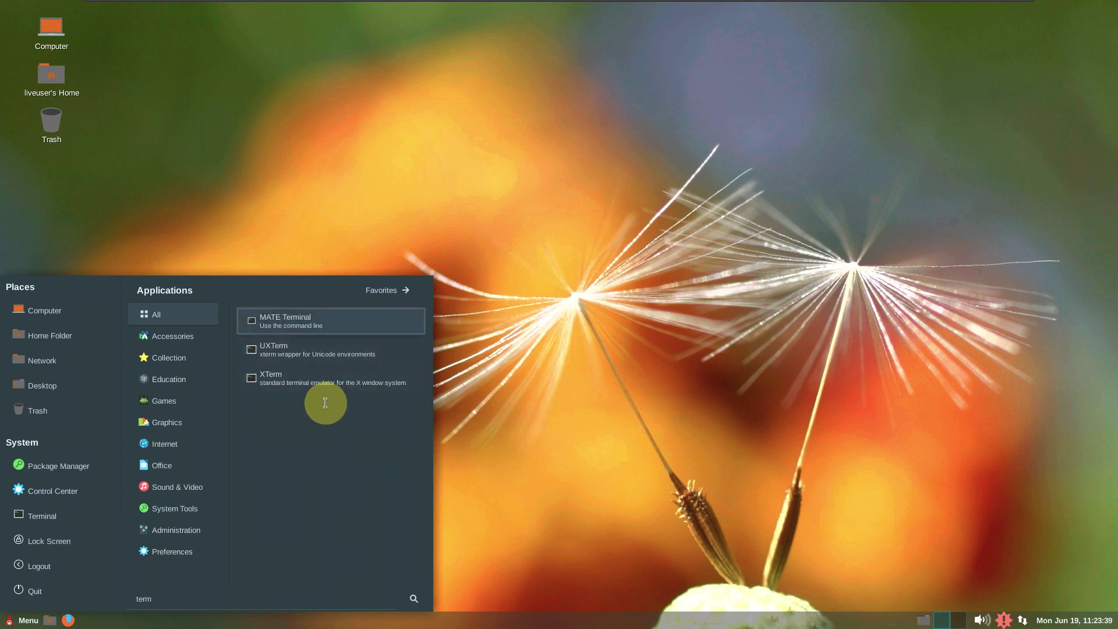
click(304, 330)
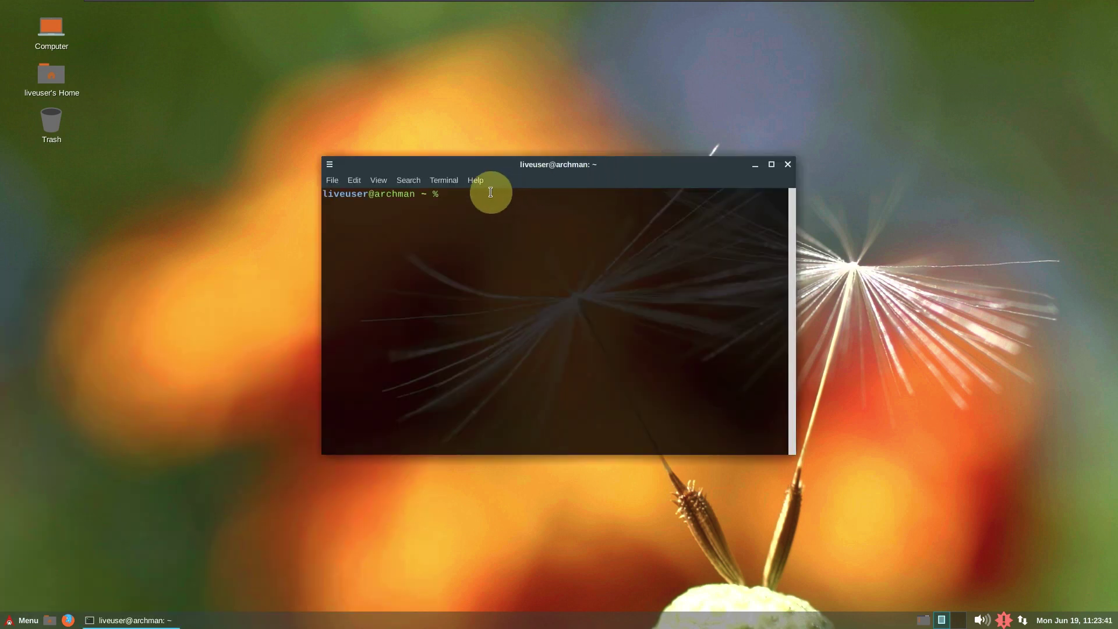
- View the About information of MATE Terminal, and close both it and the terminal
click(475, 180)
click(497, 225)
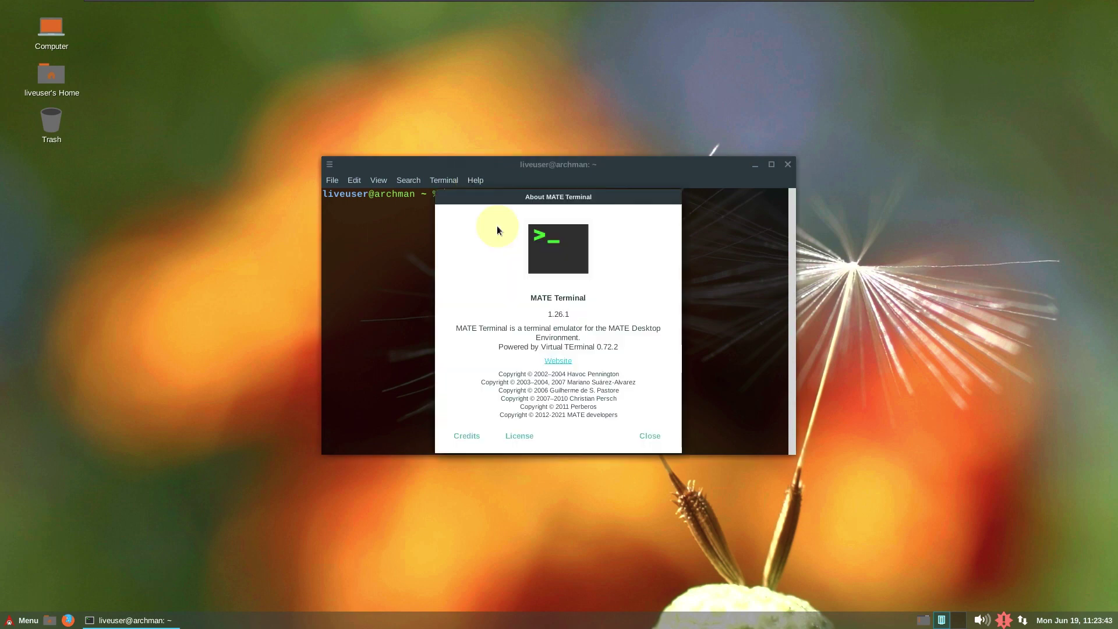
click(650, 435)
click(787, 164)
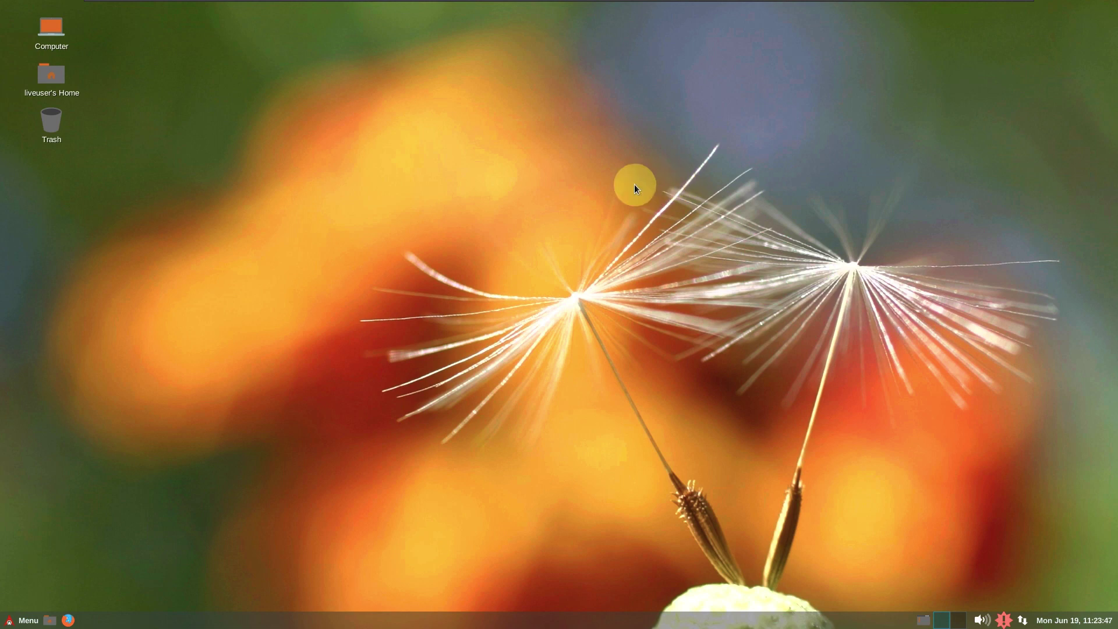
- Search the installed applications for "termi" and launch MATE Terminal
click(28, 620)
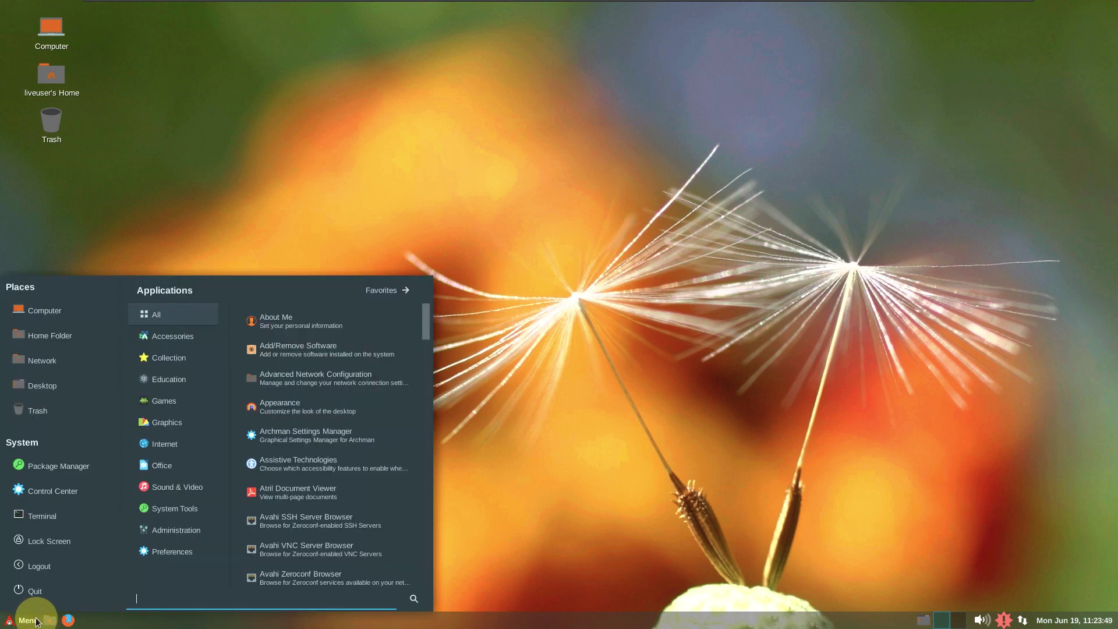
text(tter)
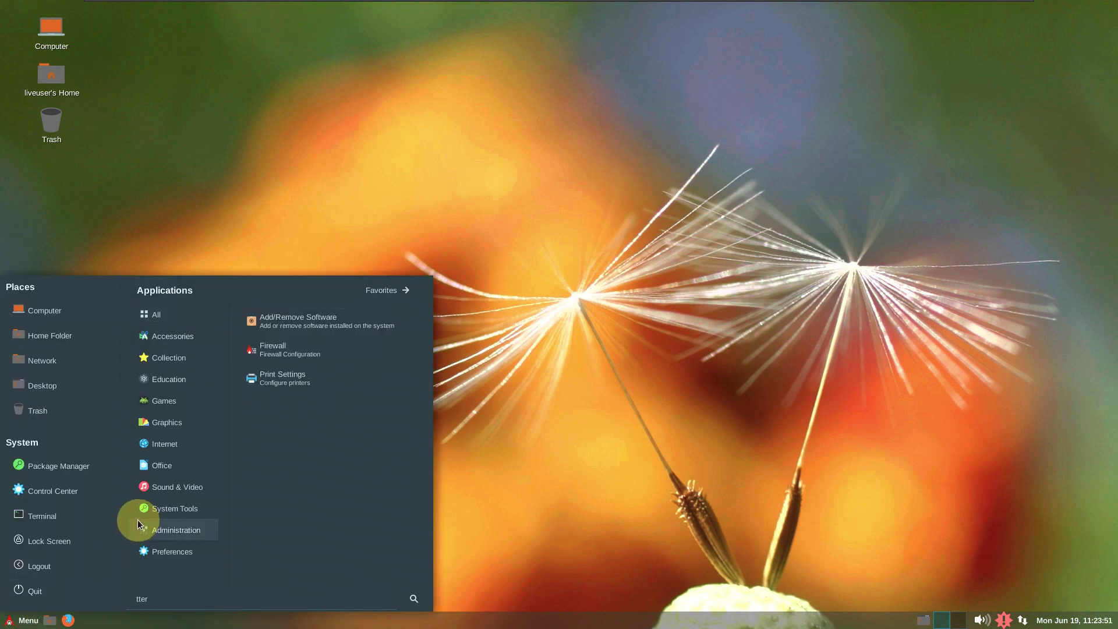
mouse_move(194, 508)
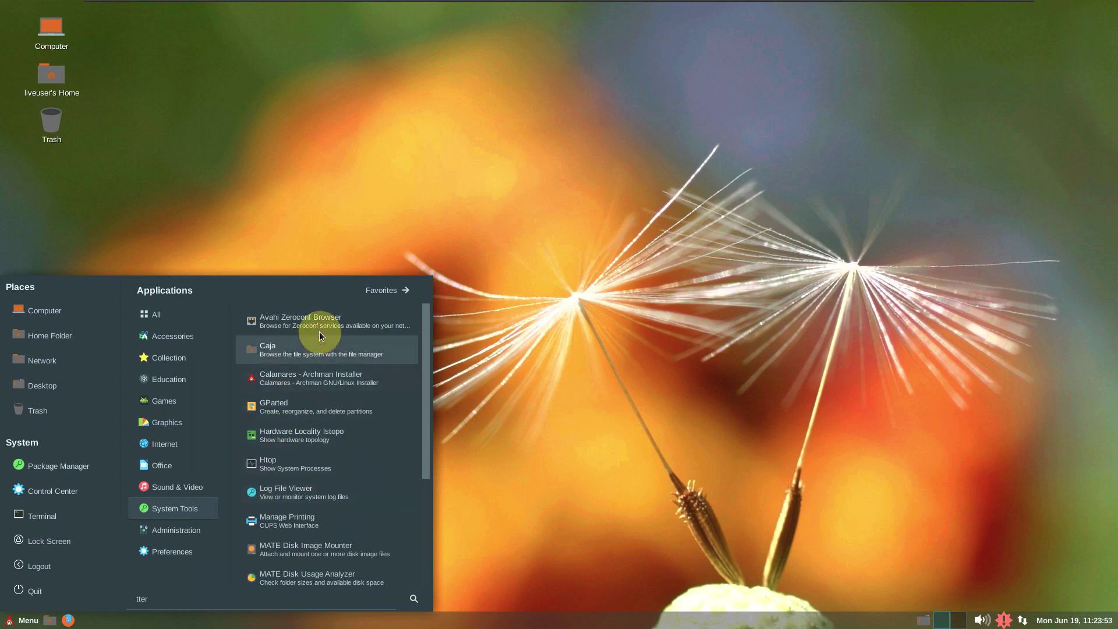
text(mi)
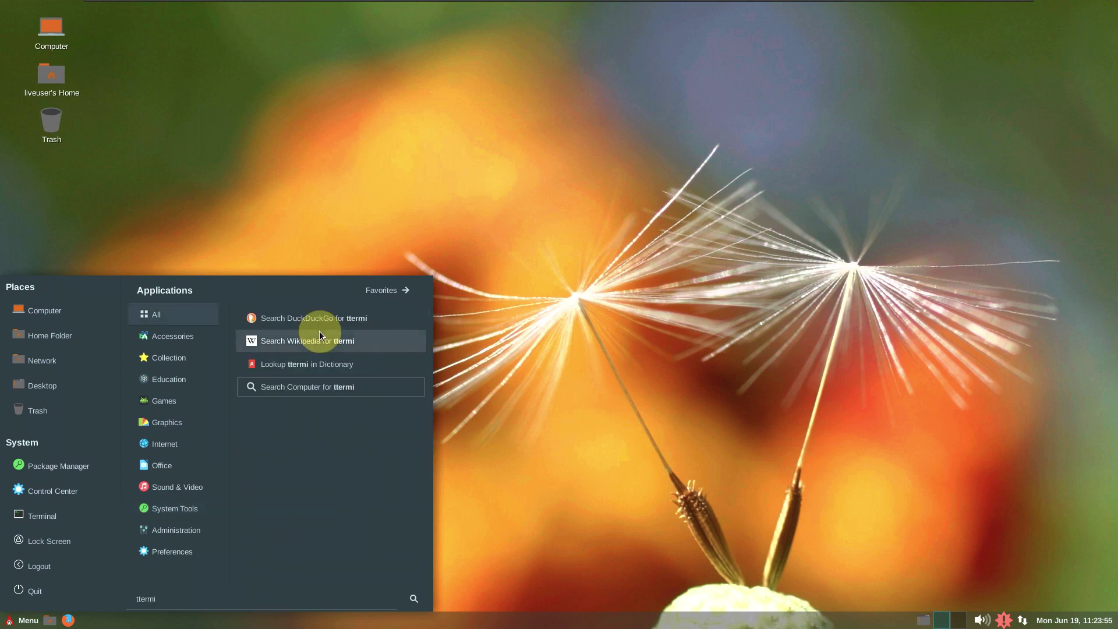
click(145, 598)
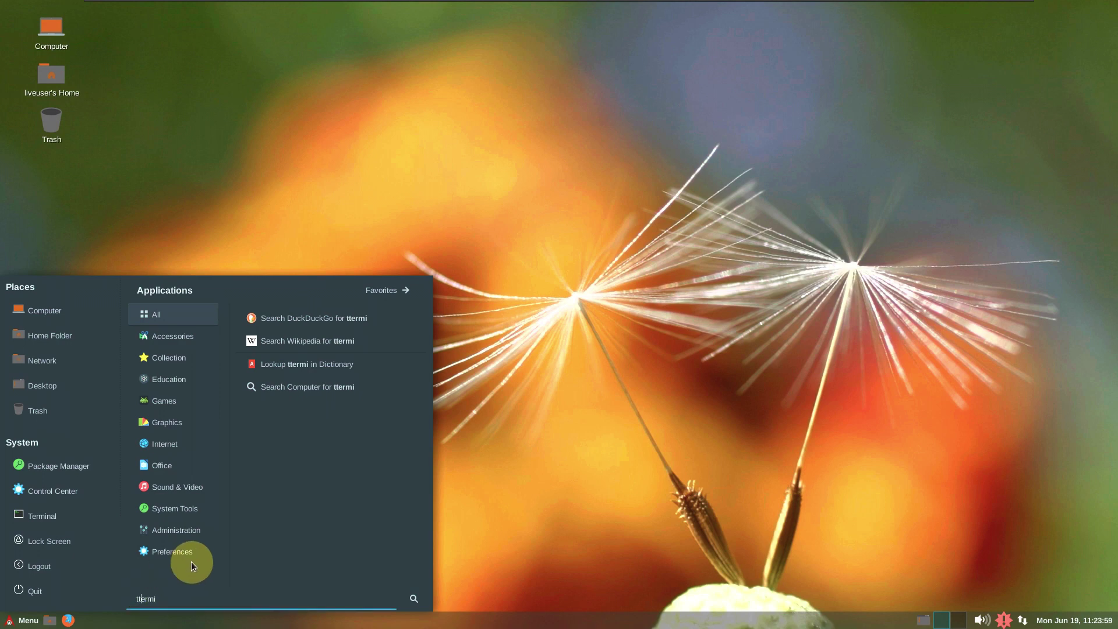
click(191, 562)
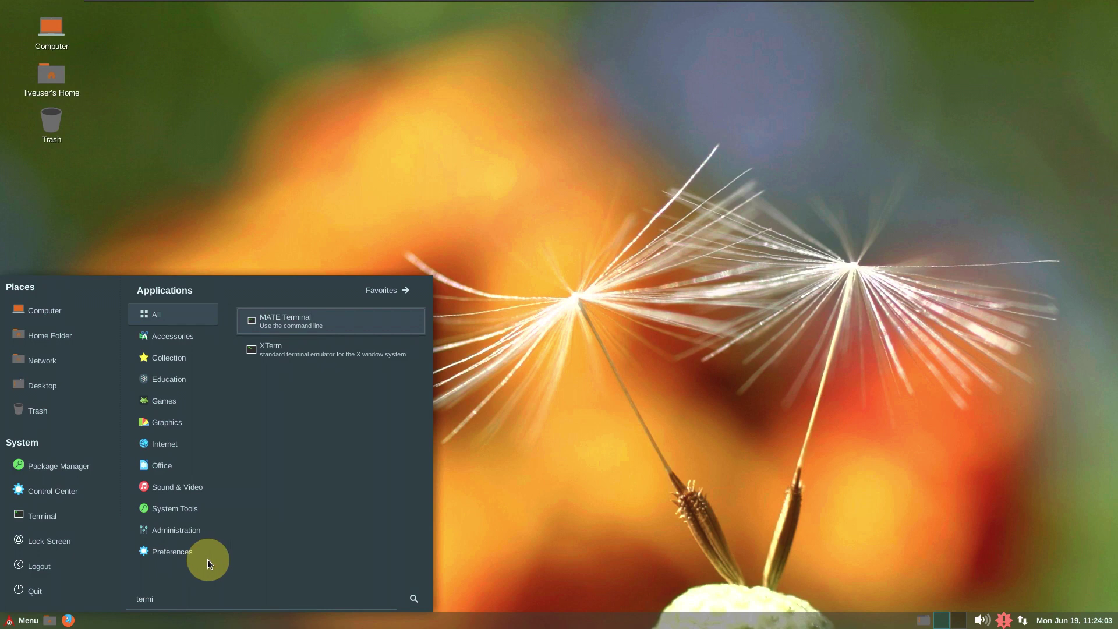
click(340, 322)
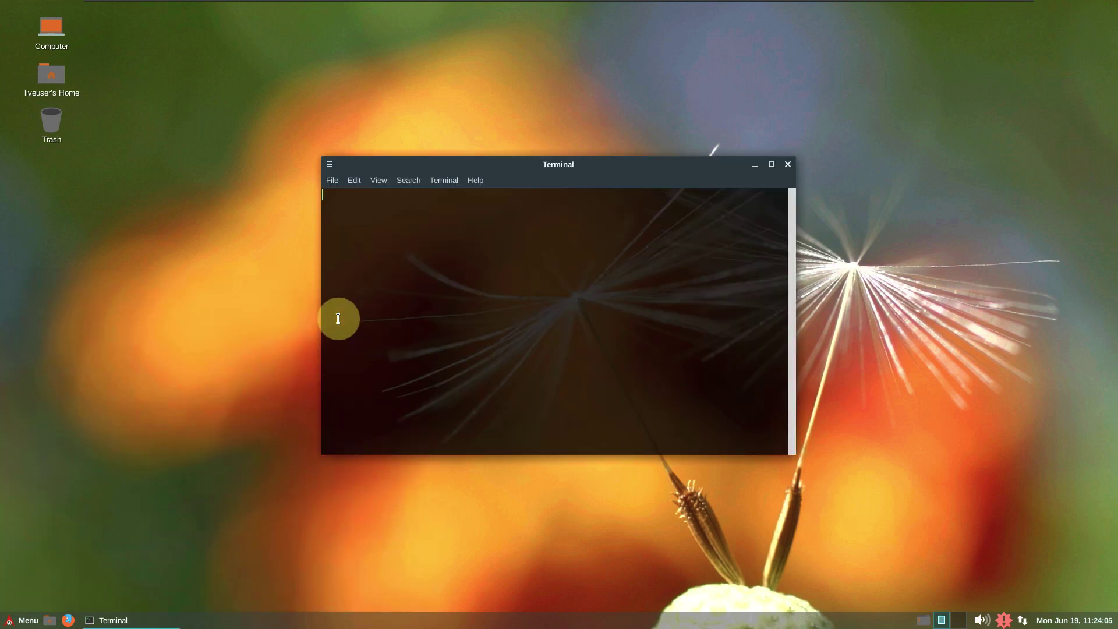
- Maximize the terminal window and run inxi -sv8 to print the full system report
click(772, 164)
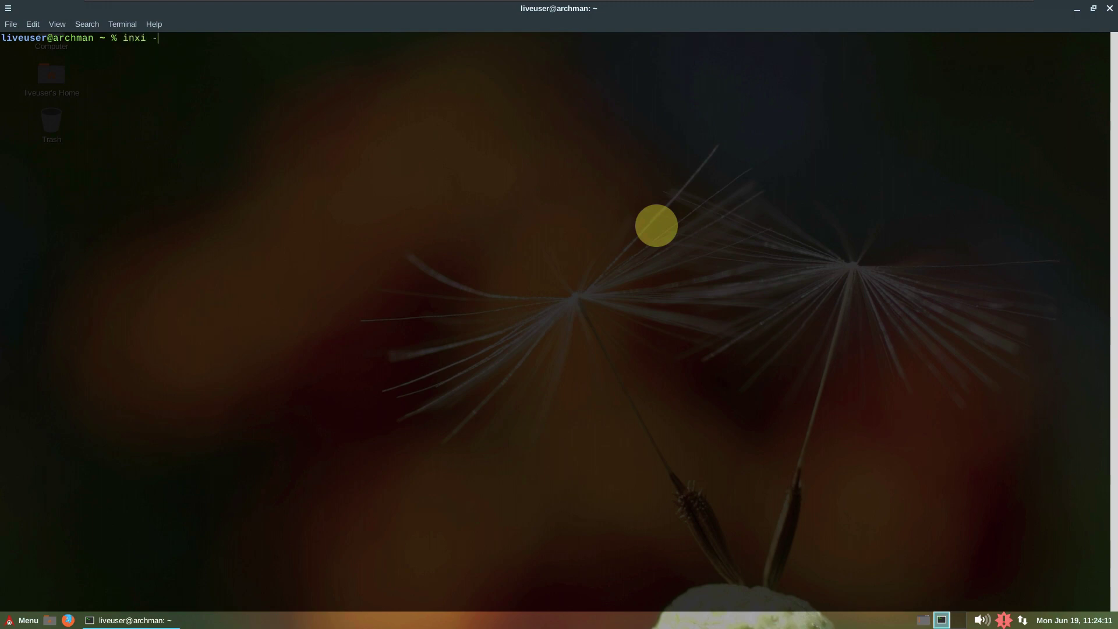
key(Return)
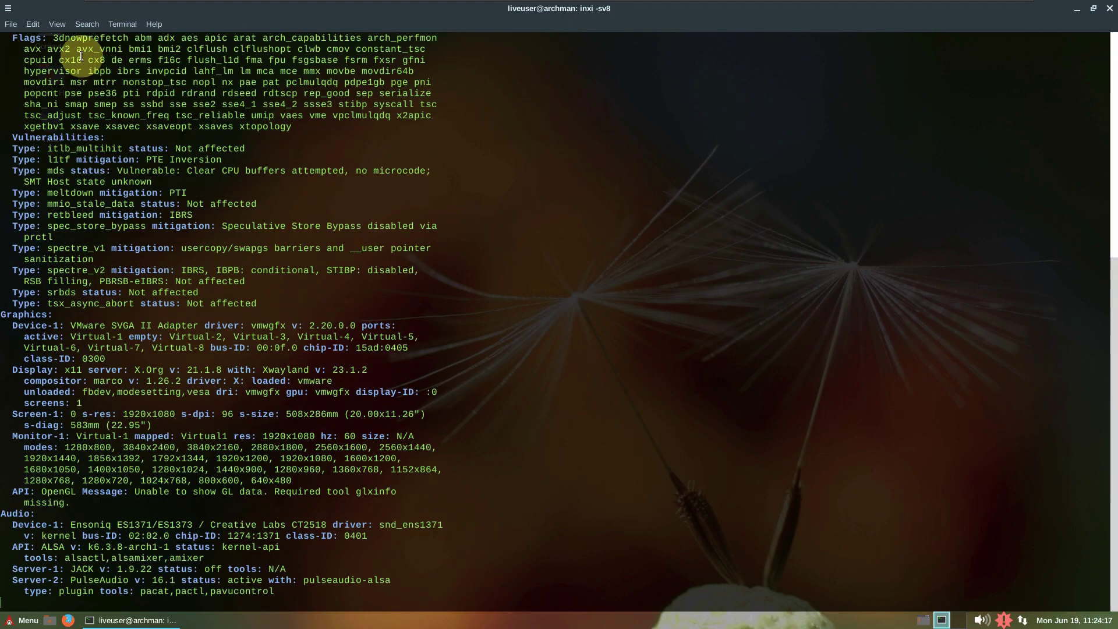
- Set the Default terminal profile's text and background scheme to Black on white, leaving system theme colors off, and close the profile editor
click(35, 23)
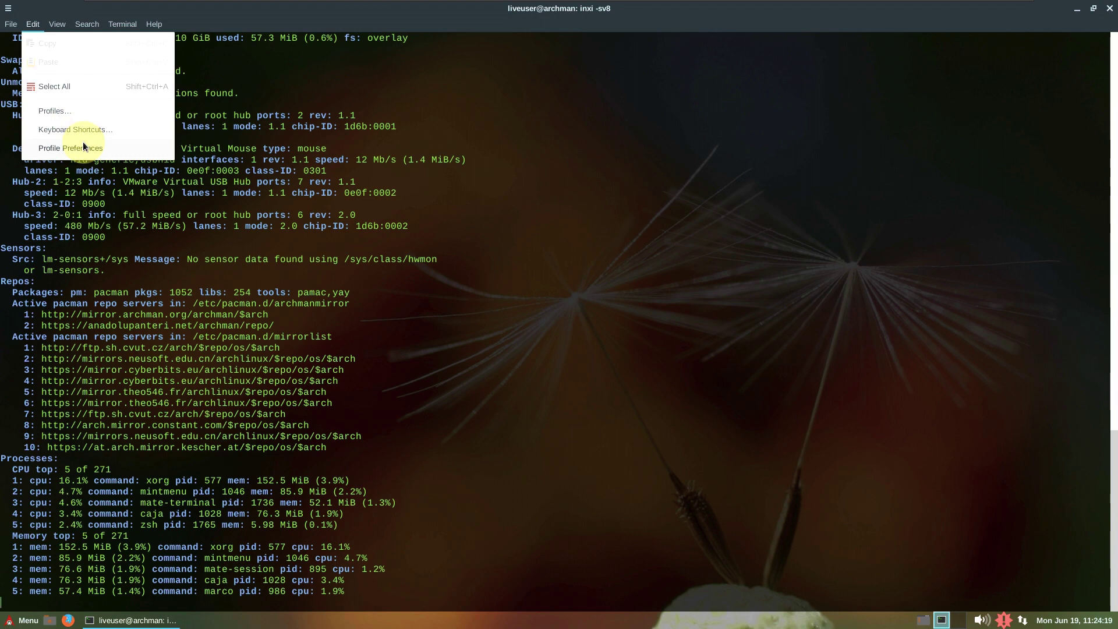
click(84, 146)
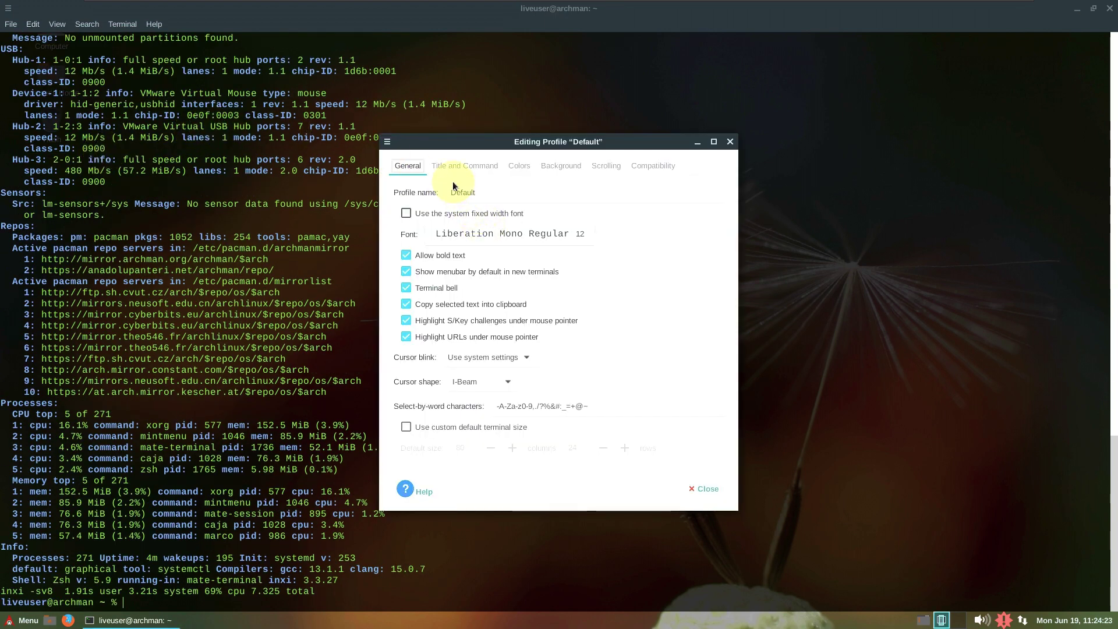
click(514, 168)
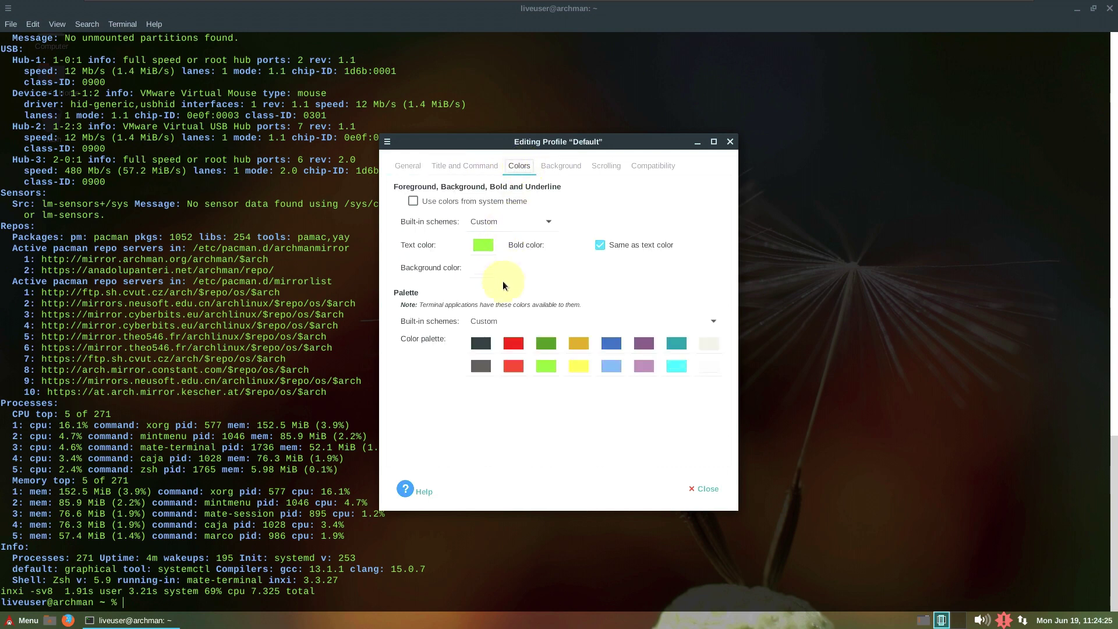
click(477, 201)
click(477, 201)
click(503, 216)
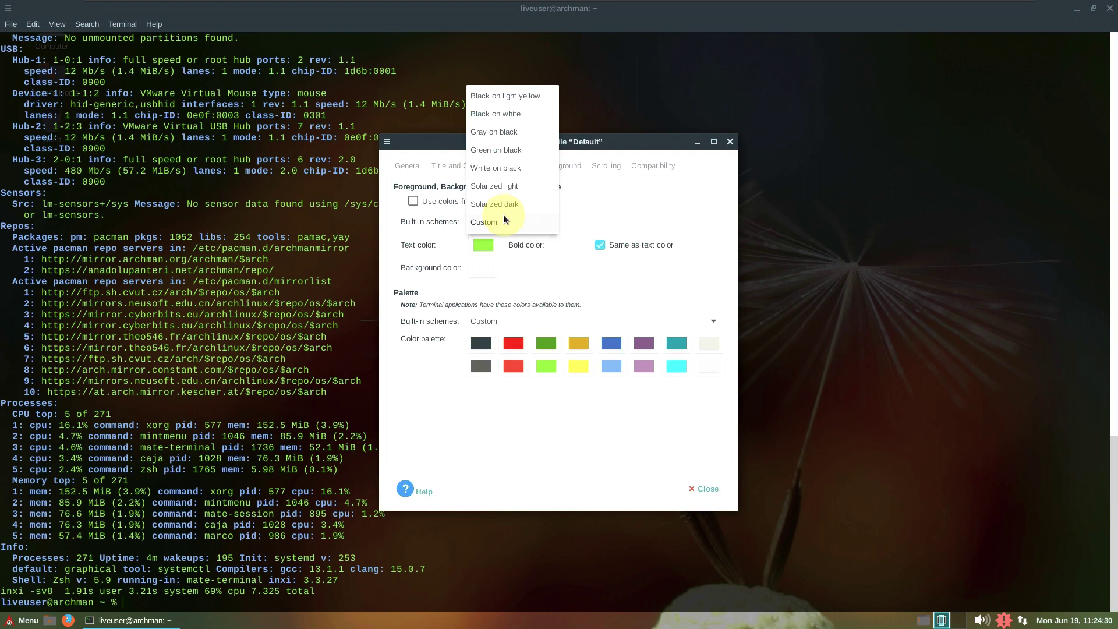
click(512, 118)
click(467, 200)
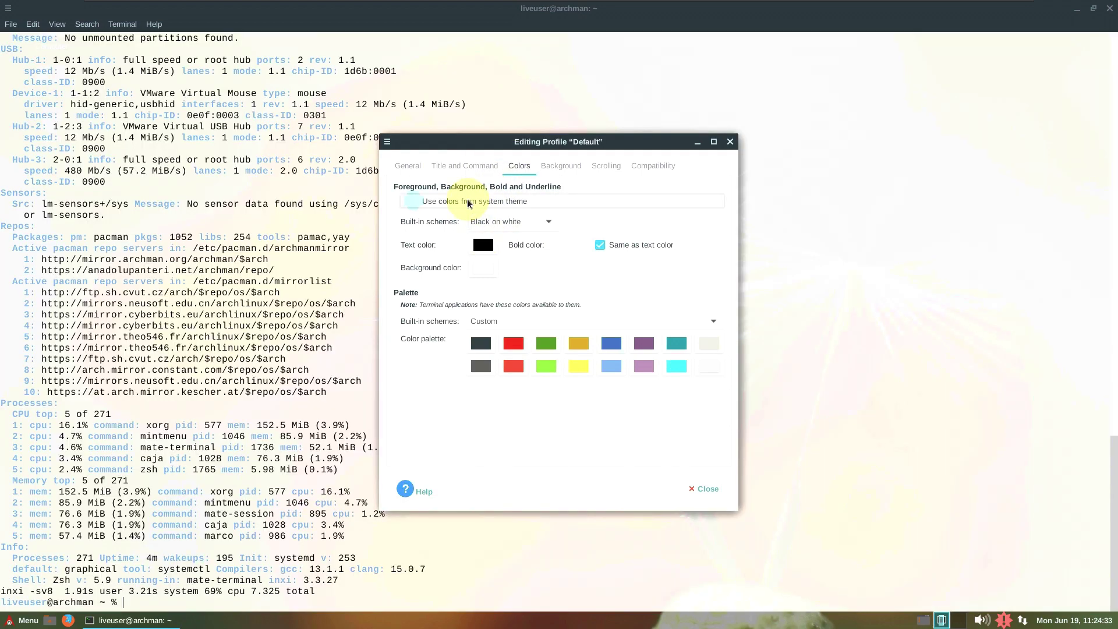
click(467, 201)
click(702, 490)
- Examine the inxi -sv8 report from the system and CPU sections down to the processes and info sections
scroll(417, 282, up, 16)
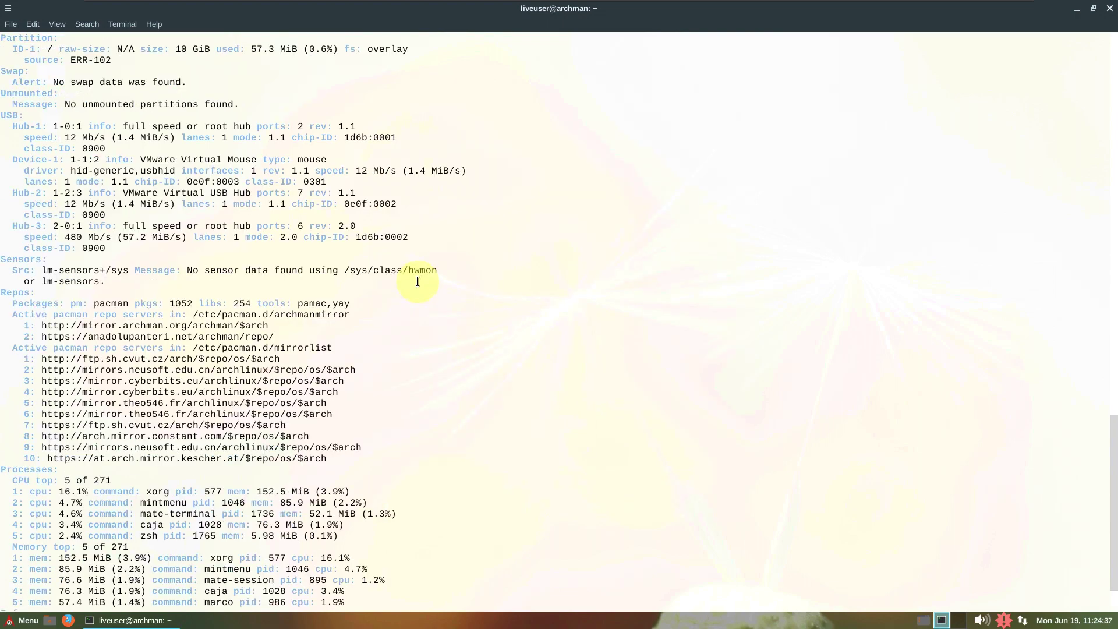
scroll(418, 281, up, 20)
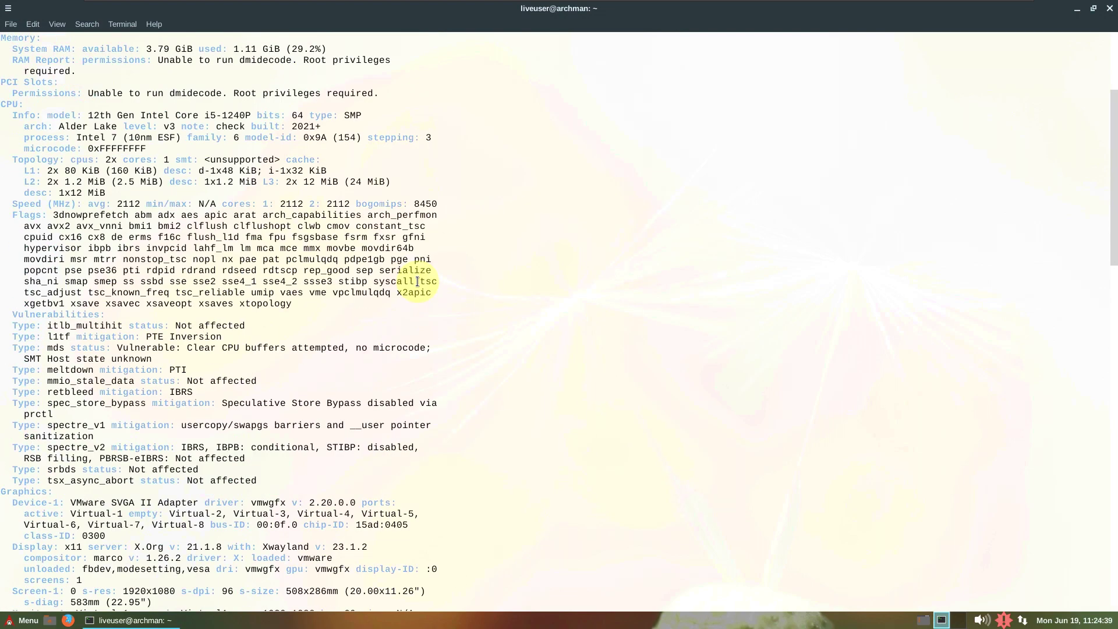
scroll(418, 281, down, 1)
scroll(418, 282, up, 2)
scroll(417, 282, down, 2)
scroll(418, 281, up, 2)
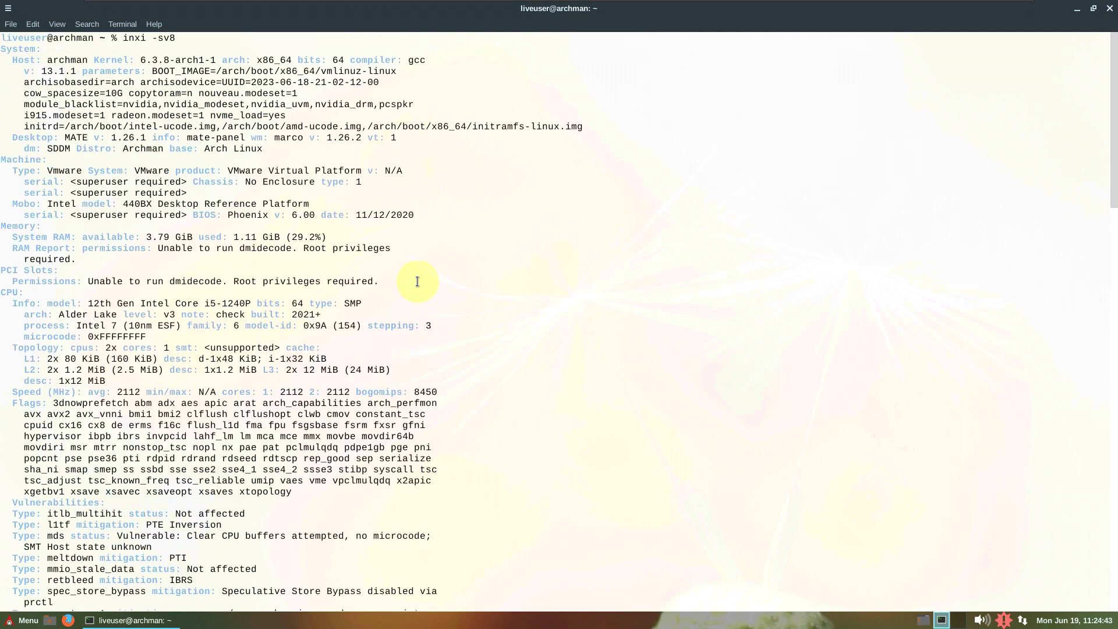
scroll(230, 181, down, 10)
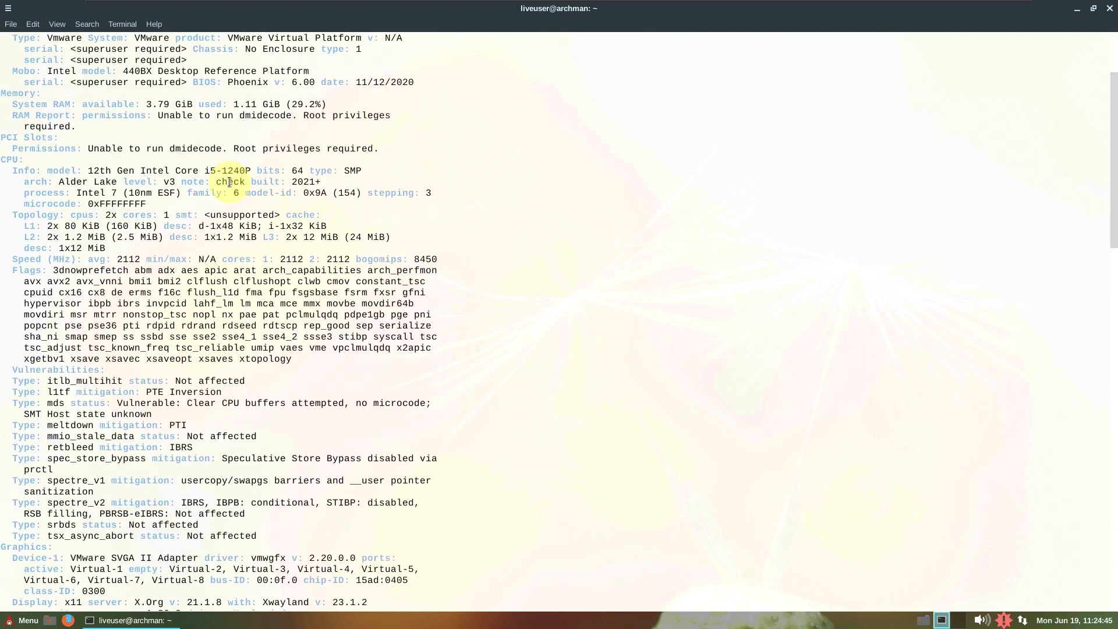
scroll(229, 181, down, 16)
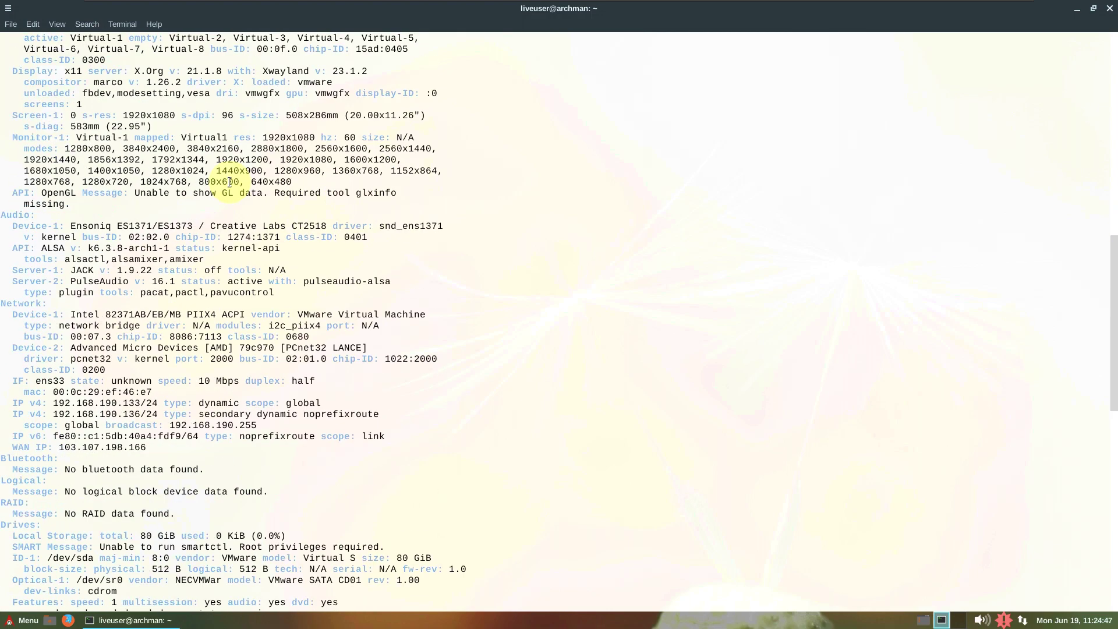
scroll(230, 182, down, 14)
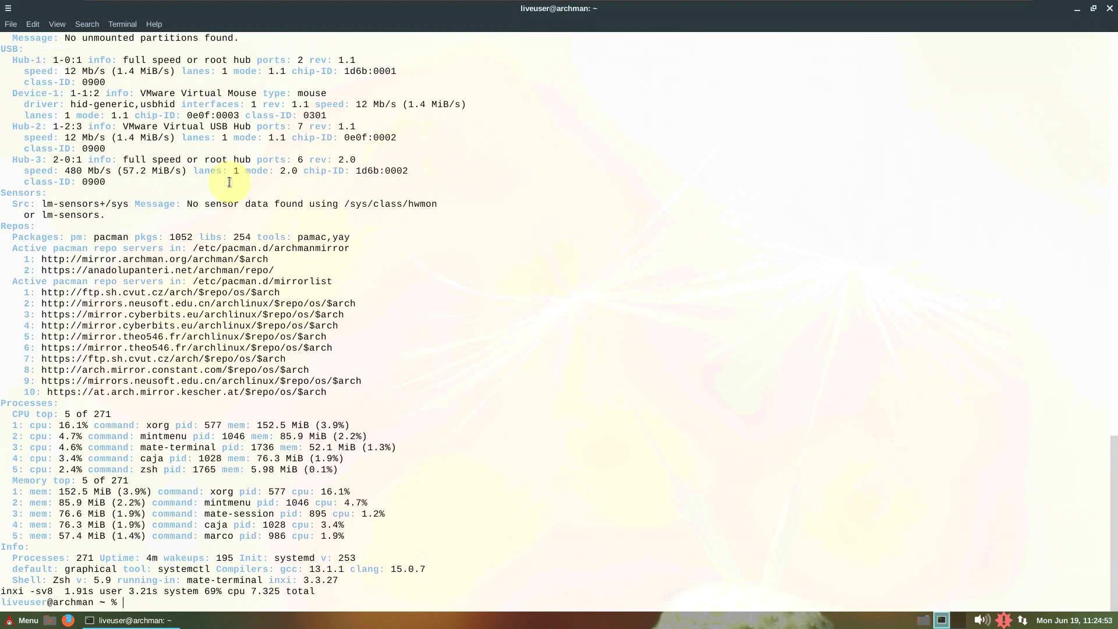
- Run cat /etc/issue and neofetch in the terminal to show the distribution and system summary
text(cat /etc/issue)
key(Return)
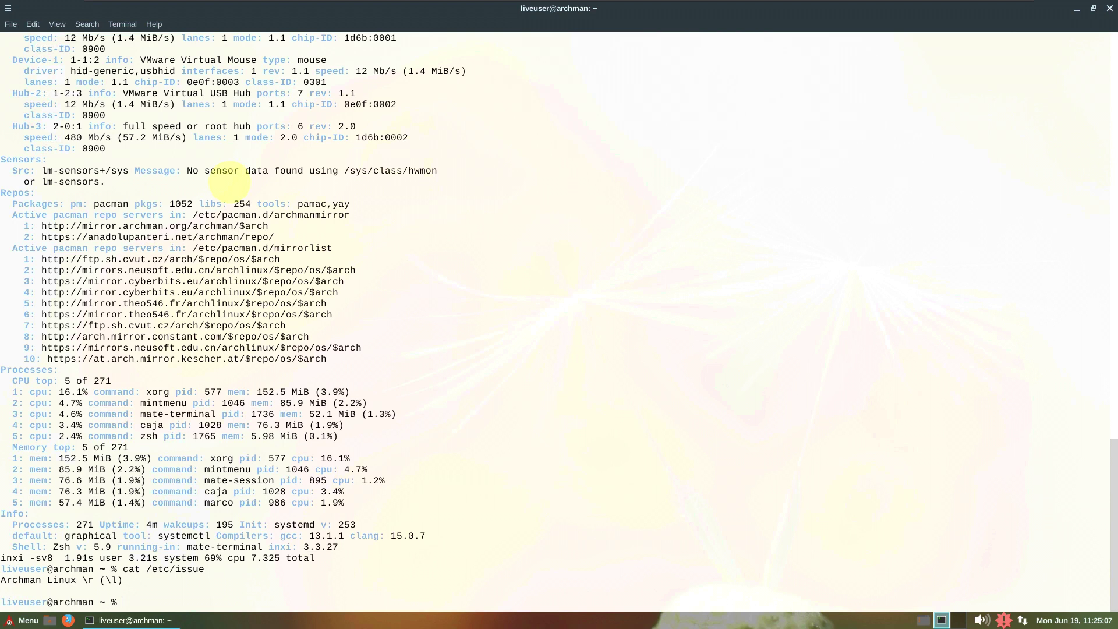
text(neofetch)
key(Return)
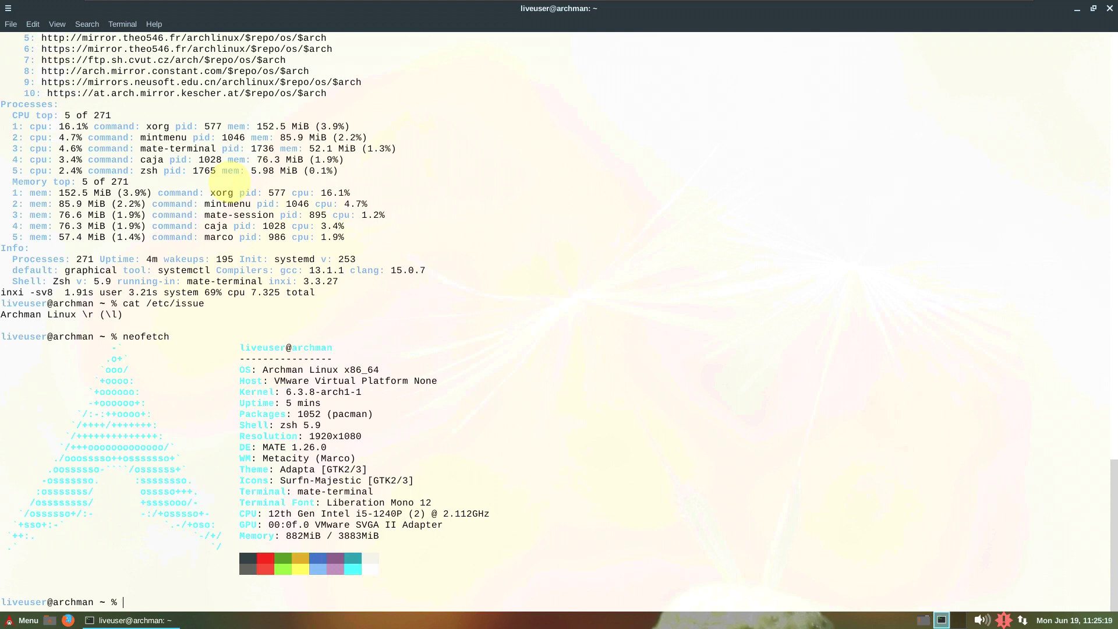
- Run inxi and inxi -b to print the short and basic system reports
text(inxi)
key(Return)
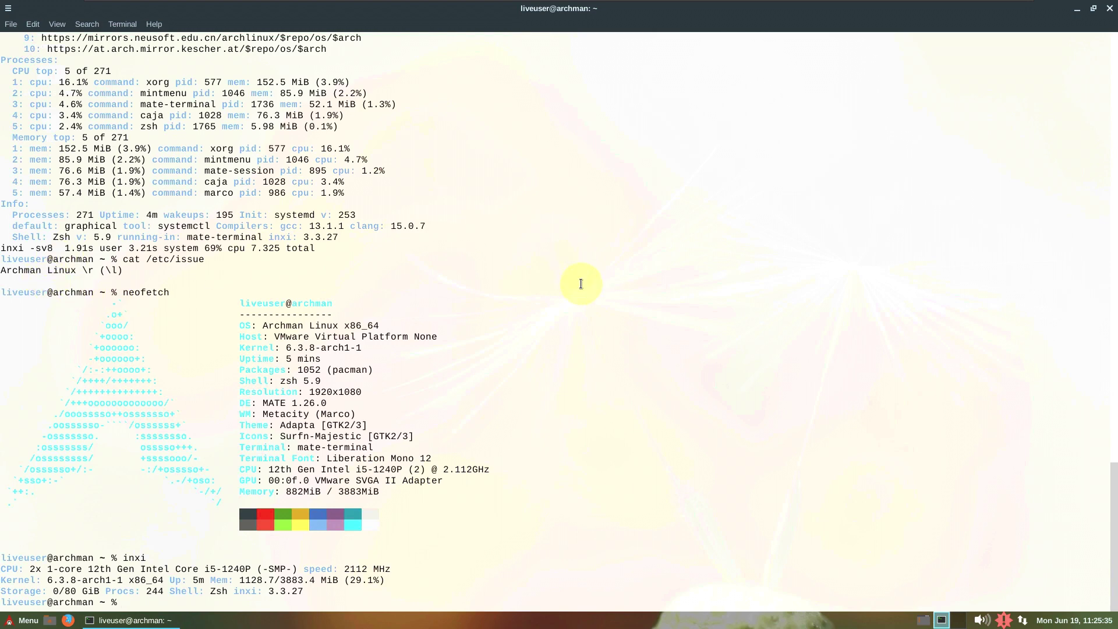
text(inxi -b)
key(Return)
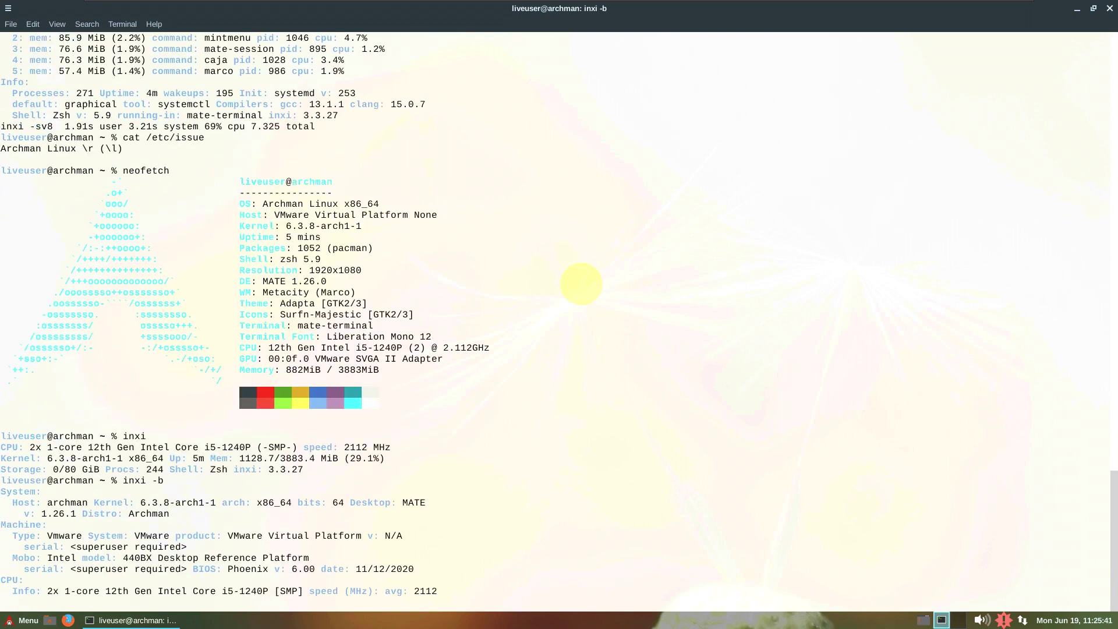
- Run inxi -G to print the graphics information
text(inxi -)
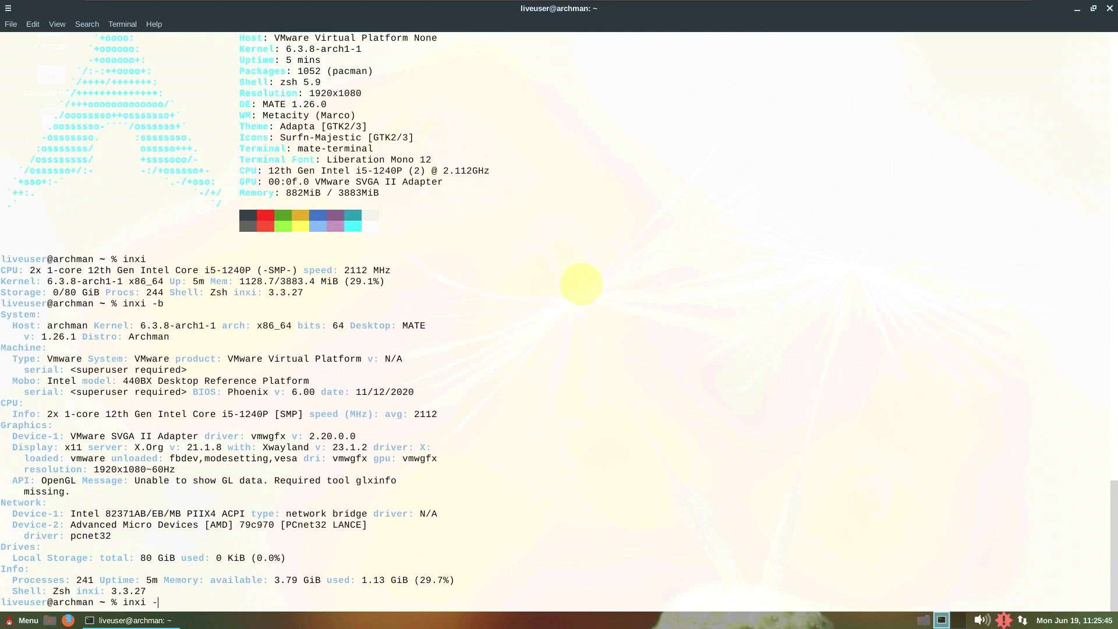
text(G)
key(Return)
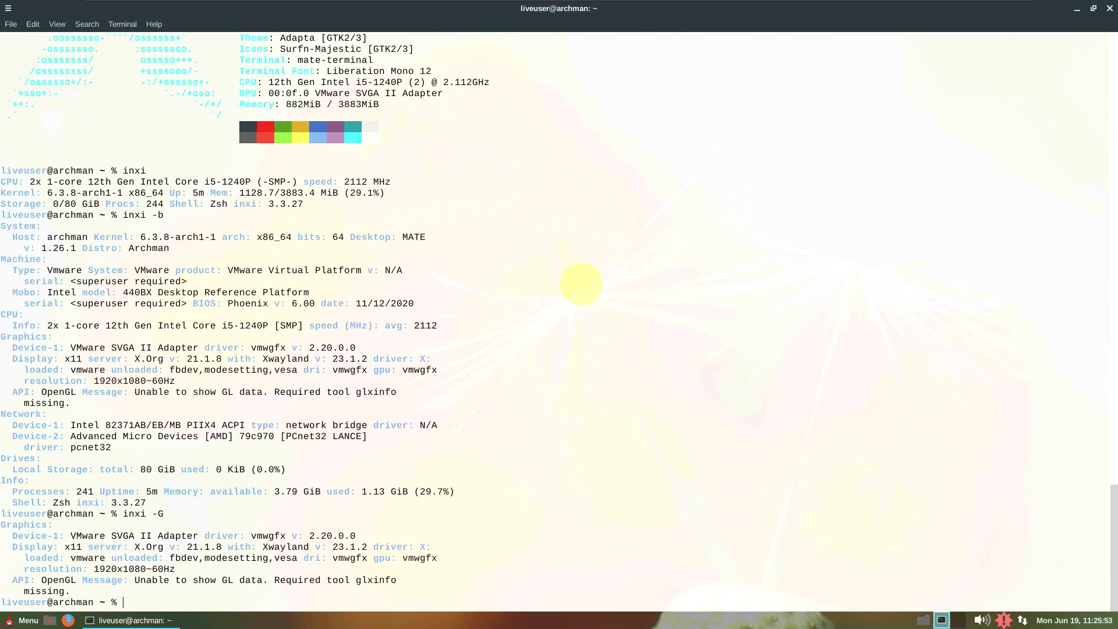
- Run htop to look through the running processes, and close the terminal while it is still running
text(htop)
key(Return)
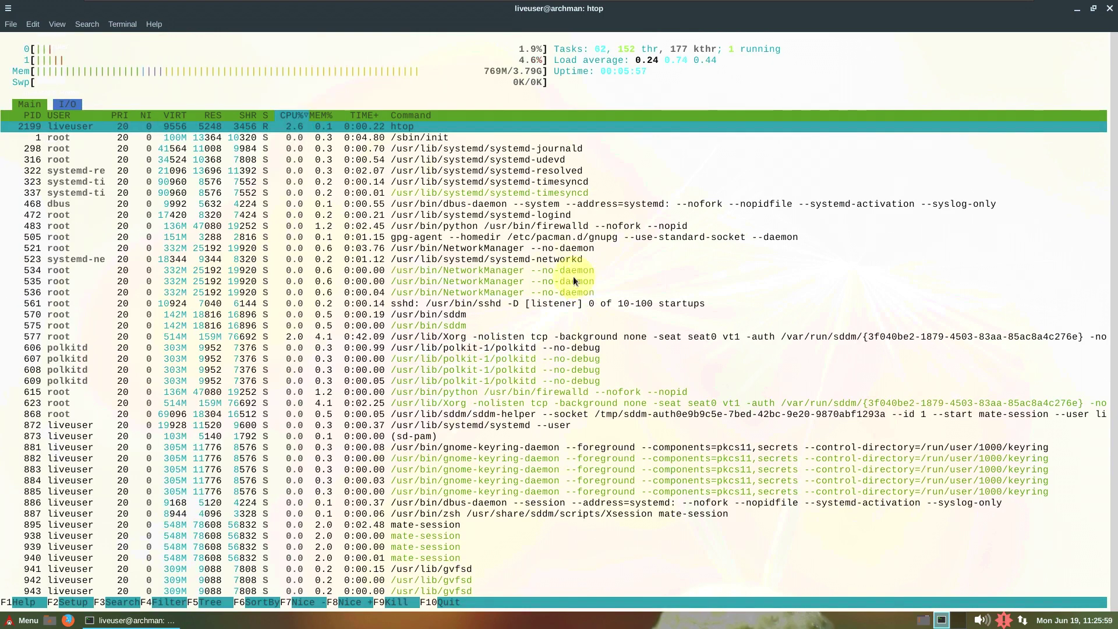
scroll(641, 262, down, 2)
scroll(641, 262, down, 10)
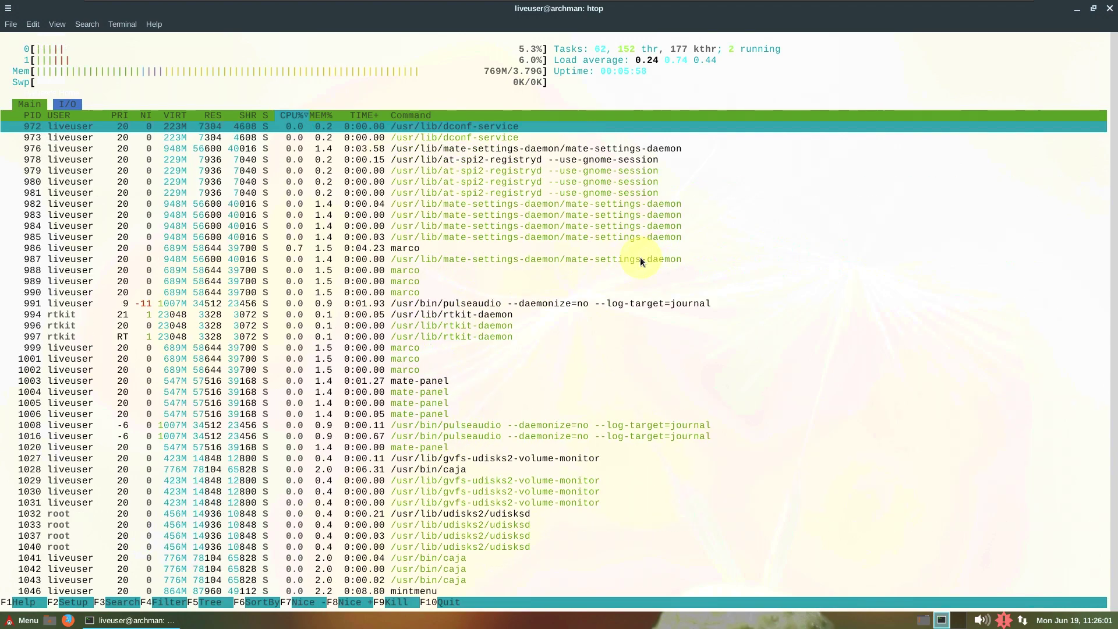
scroll(640, 262, down, 3)
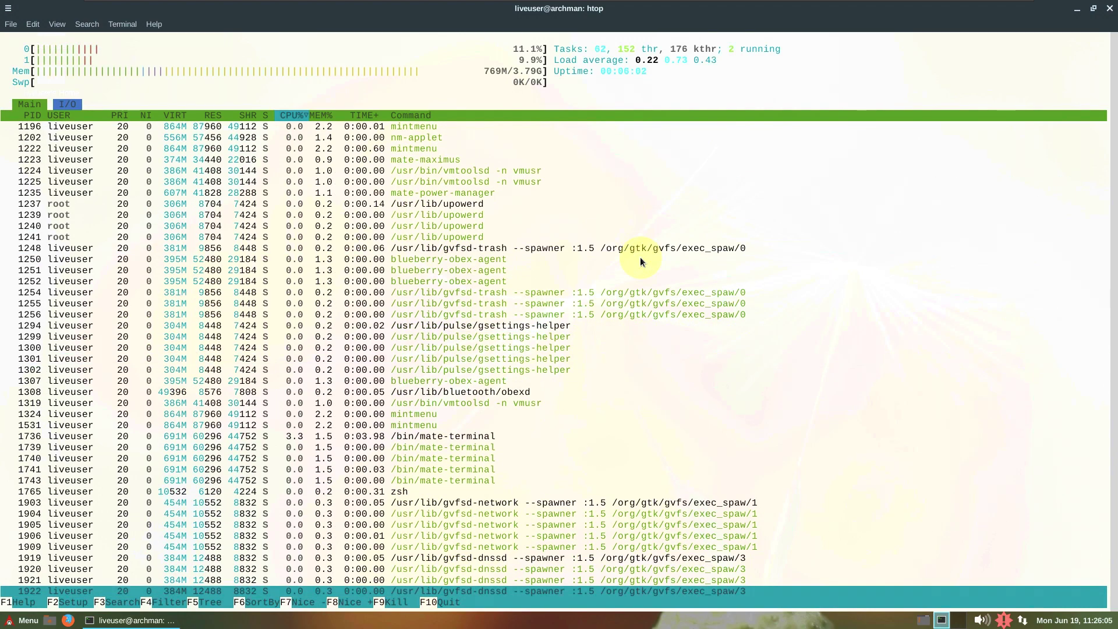
click(1106, 18)
click(605, 361)
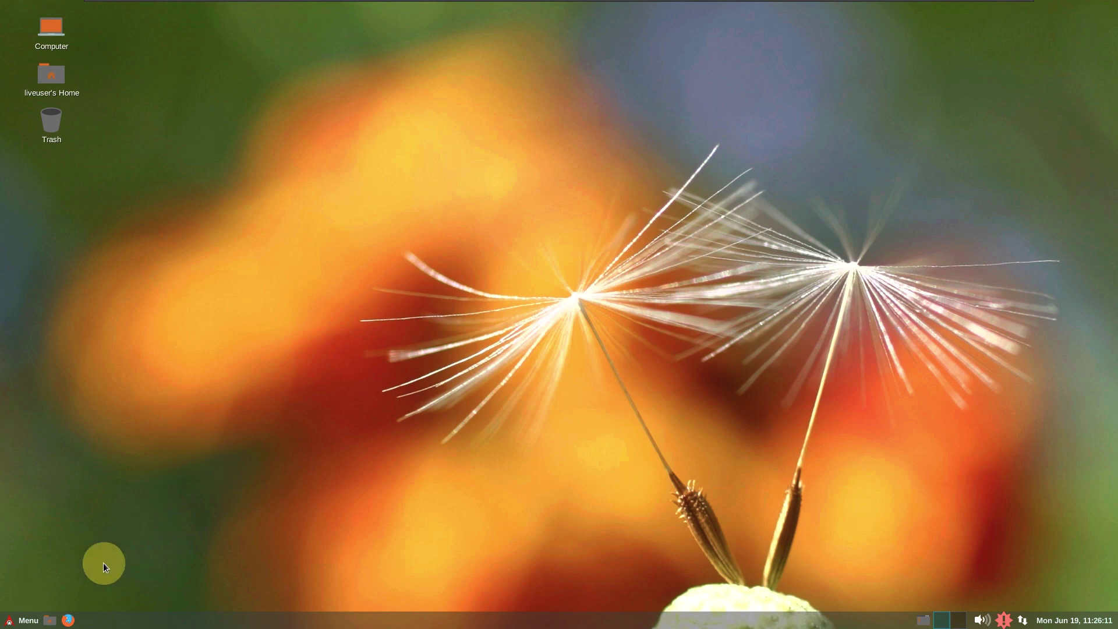
- Launch Firefox, add a second new tab, and highlight the version number in the About Mozilla Firefox window
click(68, 621)
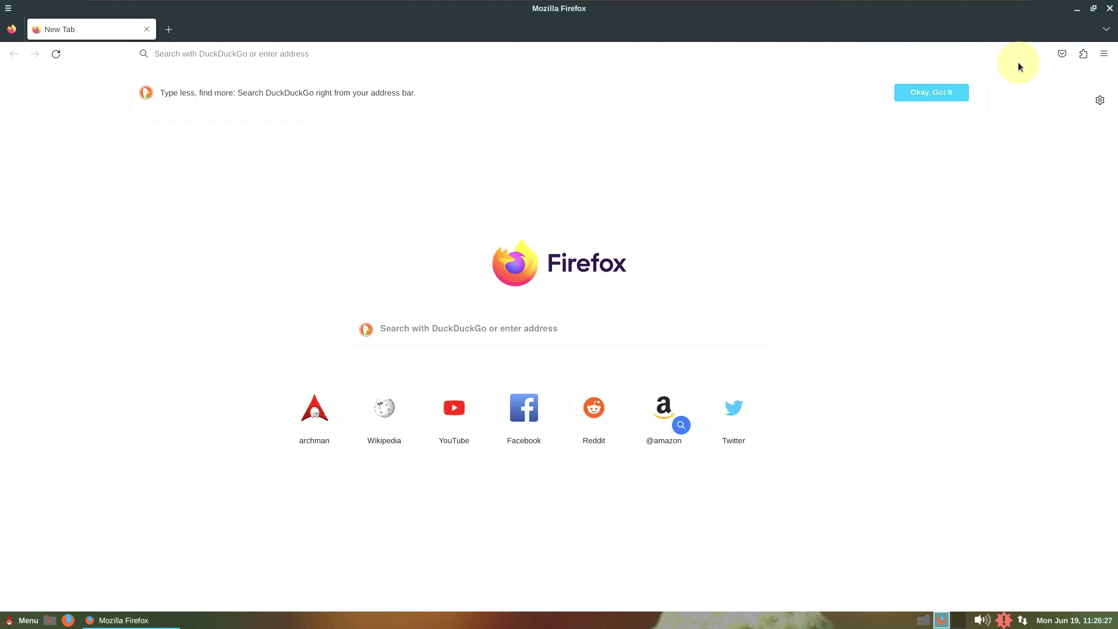
click(1104, 54)
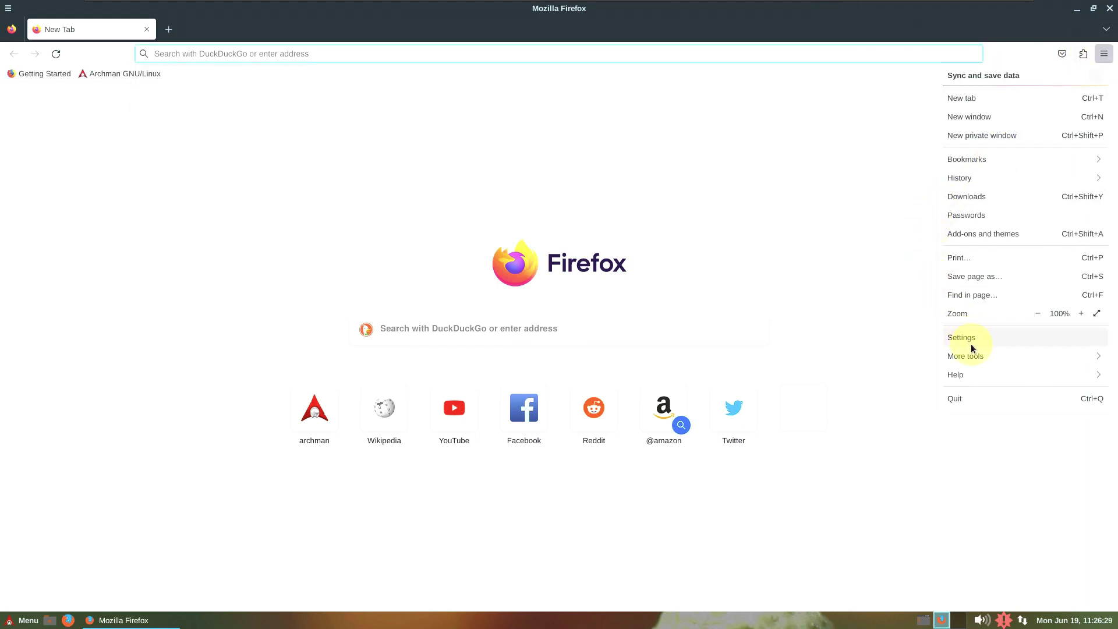
key(ctrl+t)
click(976, 373)
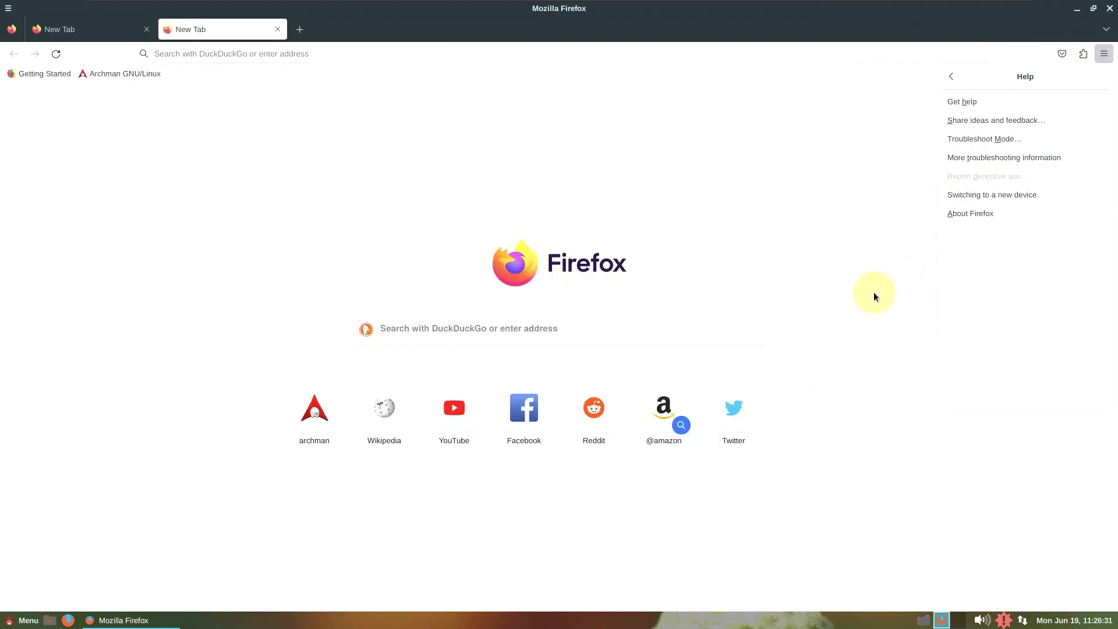
click(971, 214)
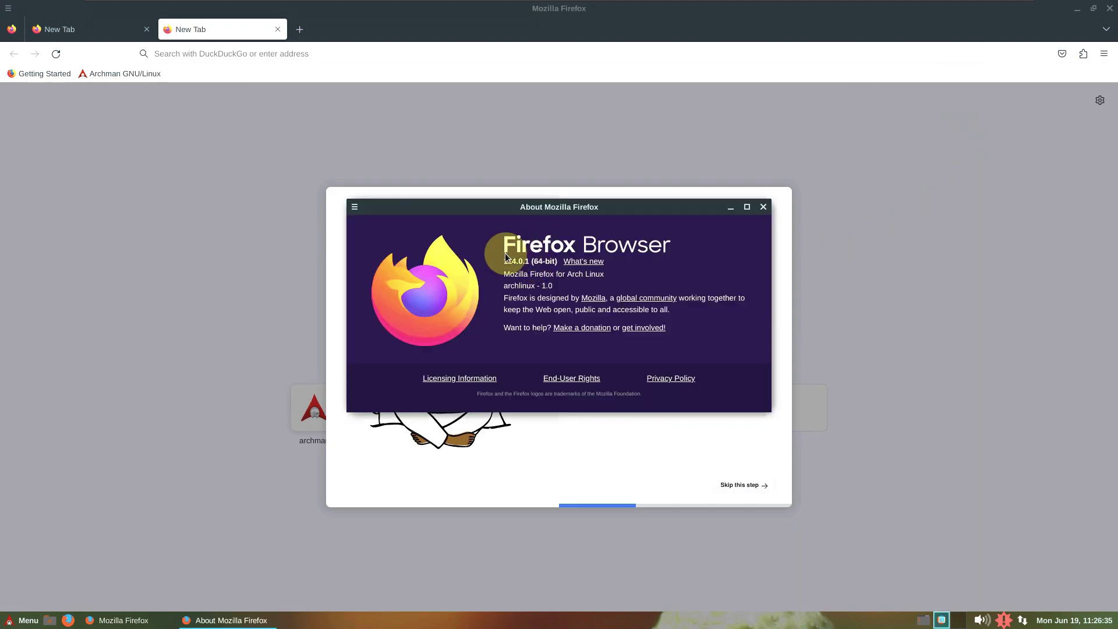
drag(505, 258, 599, 251)
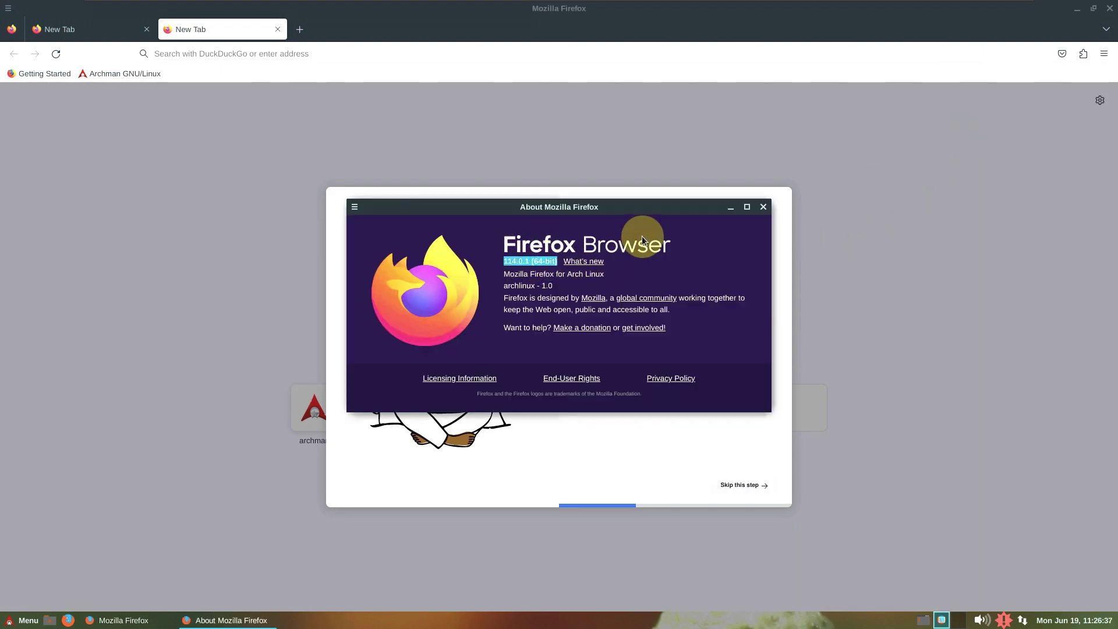
- Close the About Mozilla Firefox window and the second new tab, and show the address bar suggestions
click(763, 207)
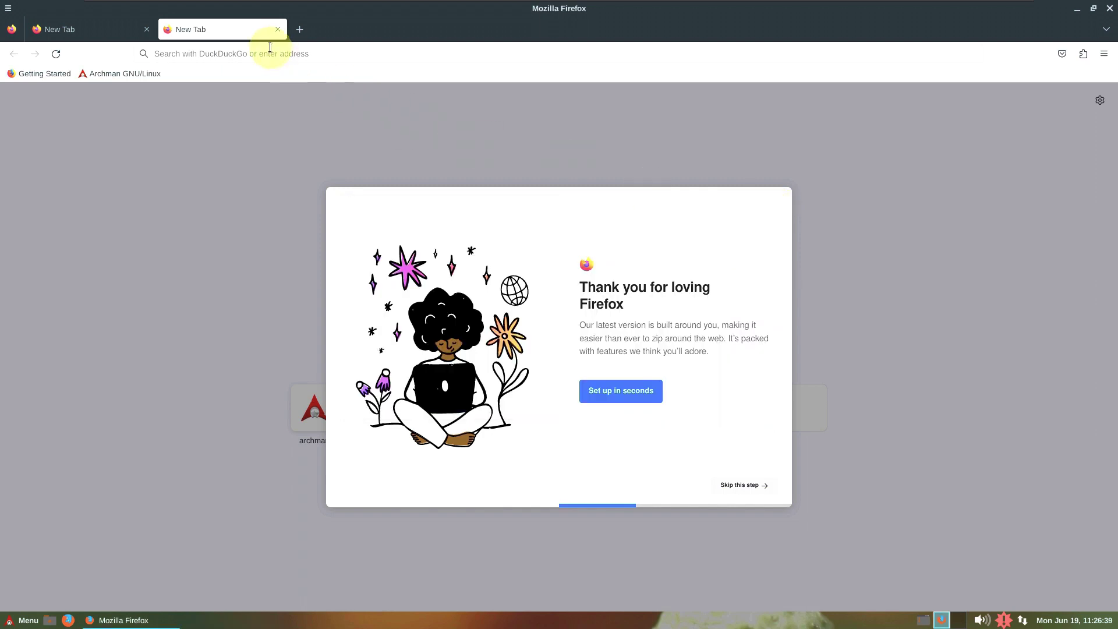
click(278, 29)
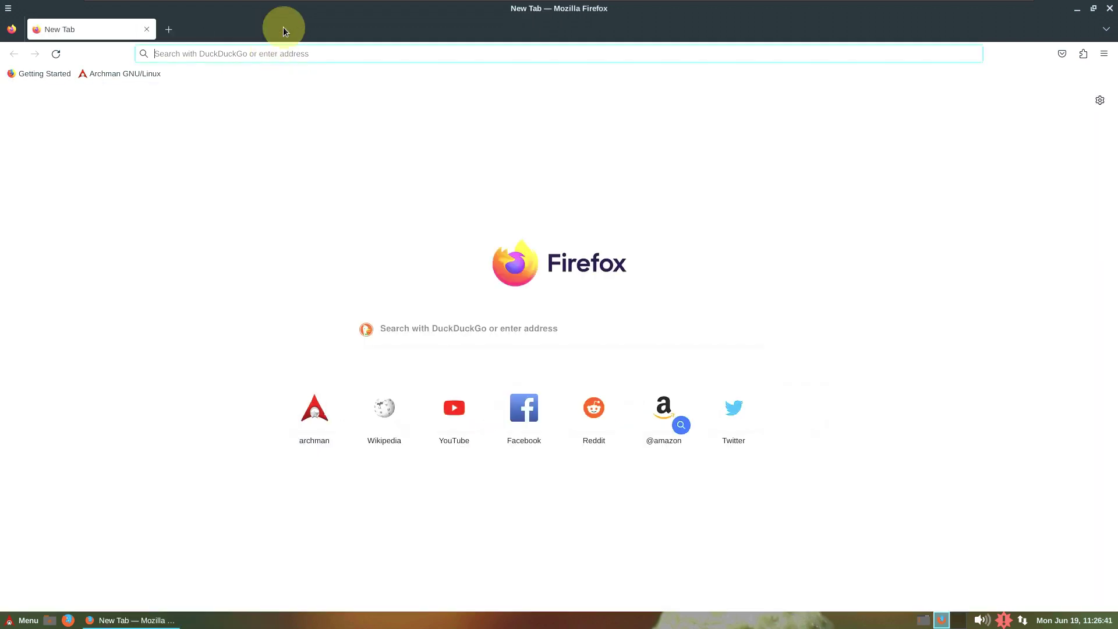
click(368, 54)
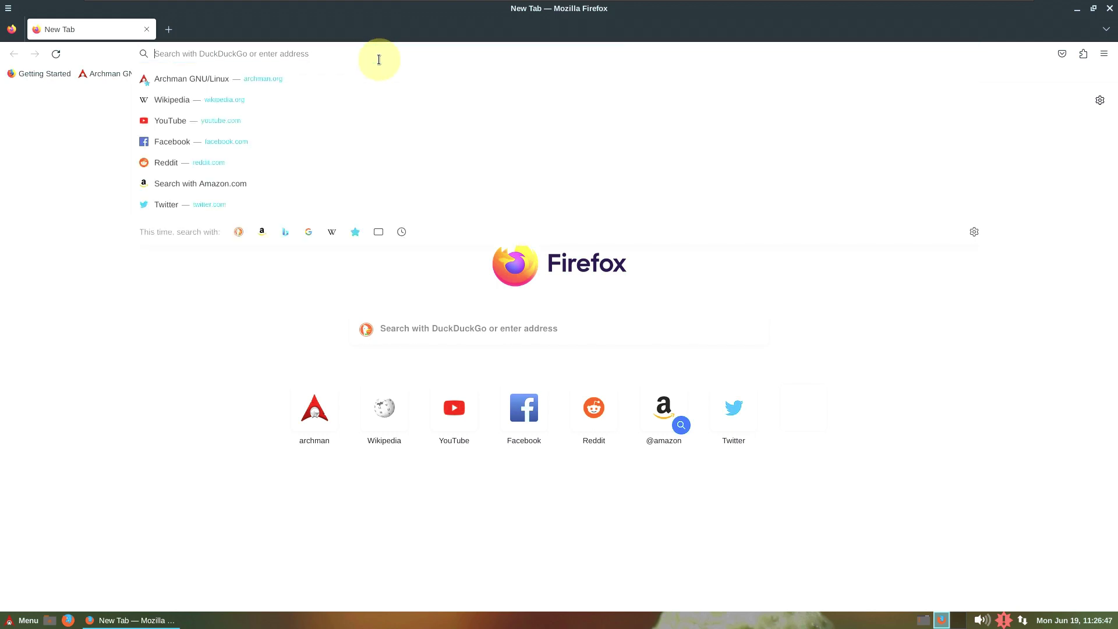
- Open the bookmarked Archman GNU/Linux website and translate it into English
click(83, 78)
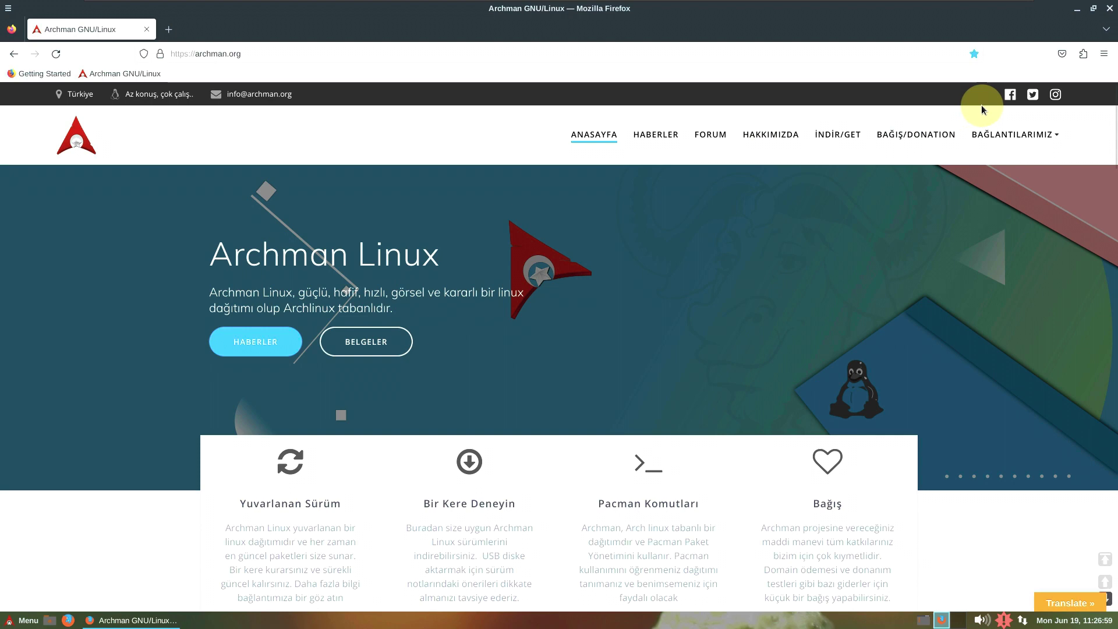
click(1055, 606)
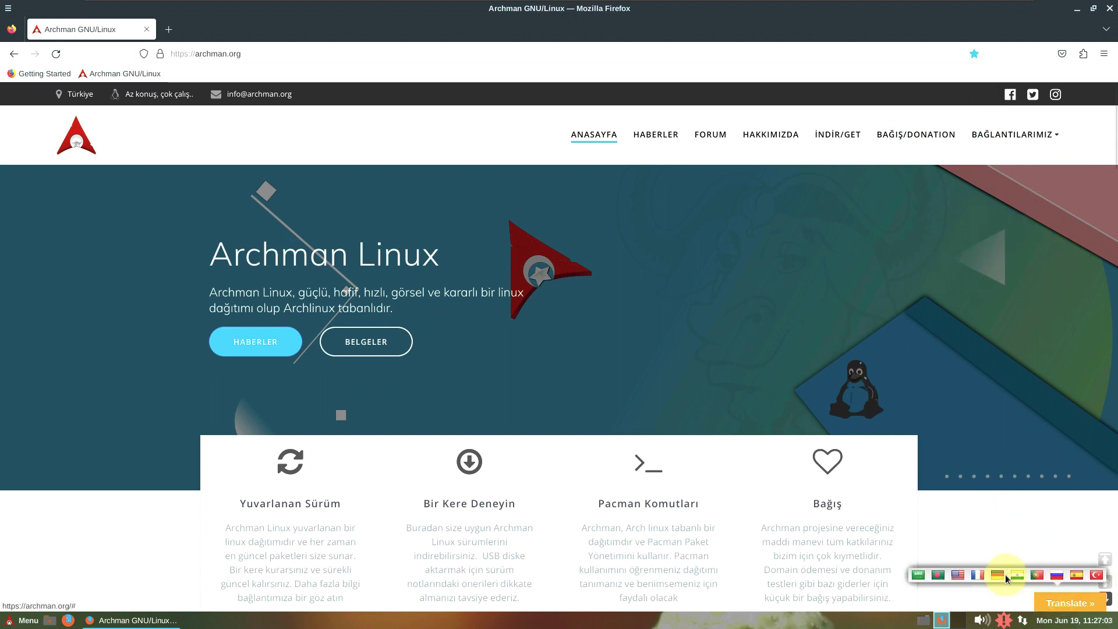
click(958, 575)
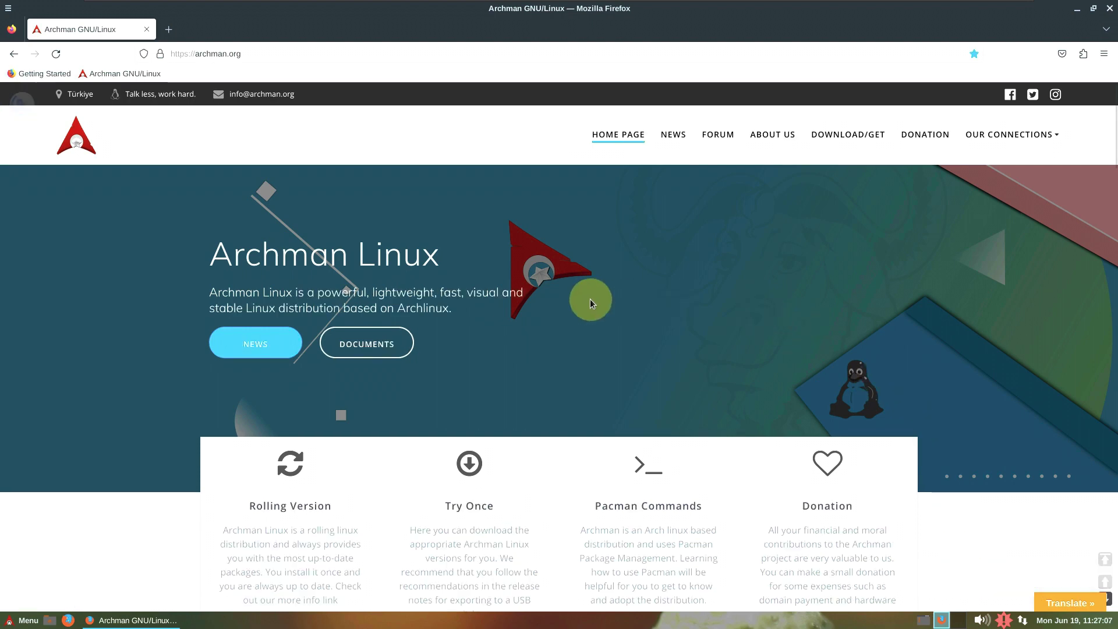
- Open the Archman website's News page and look through the release posts
click(665, 136)
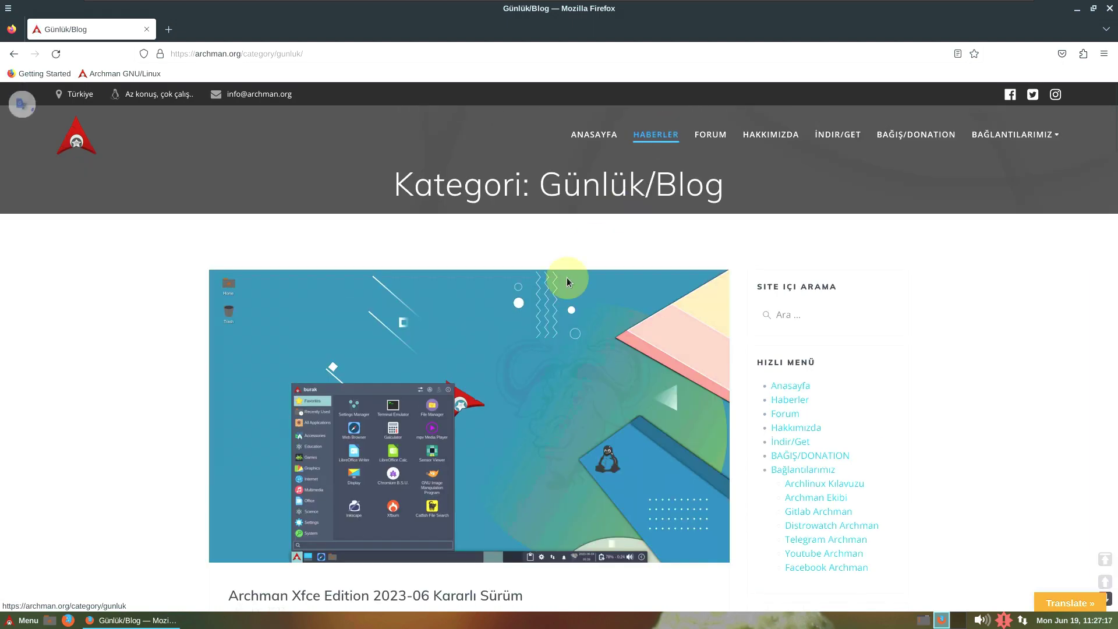
scroll(540, 309, down, 4)
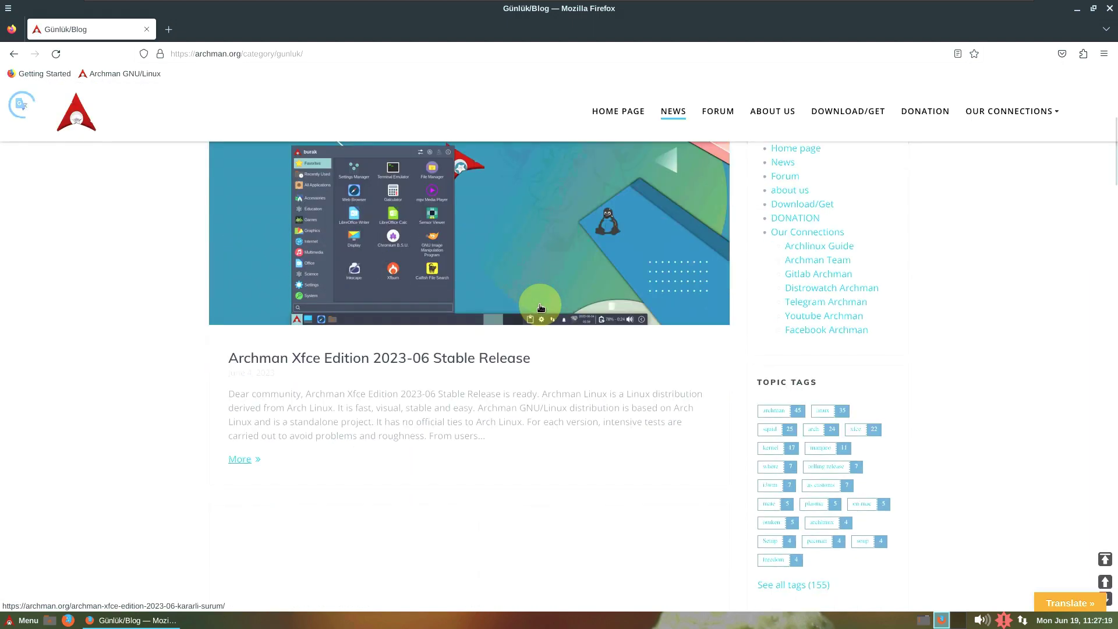
scroll(540, 309, down, 2)
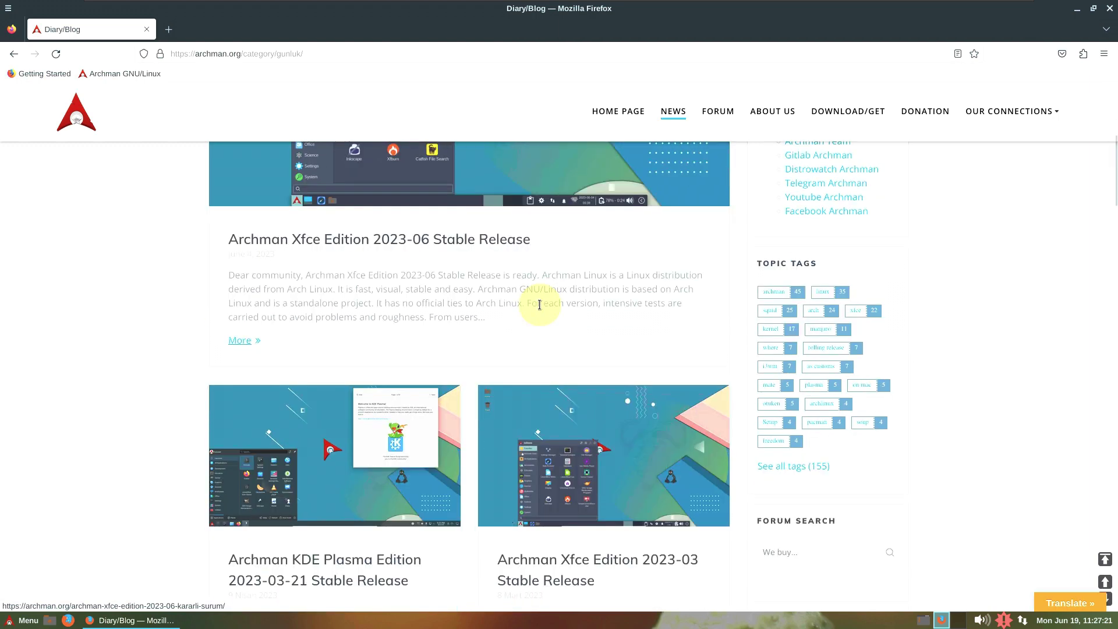
scroll(540, 305, up, 6)
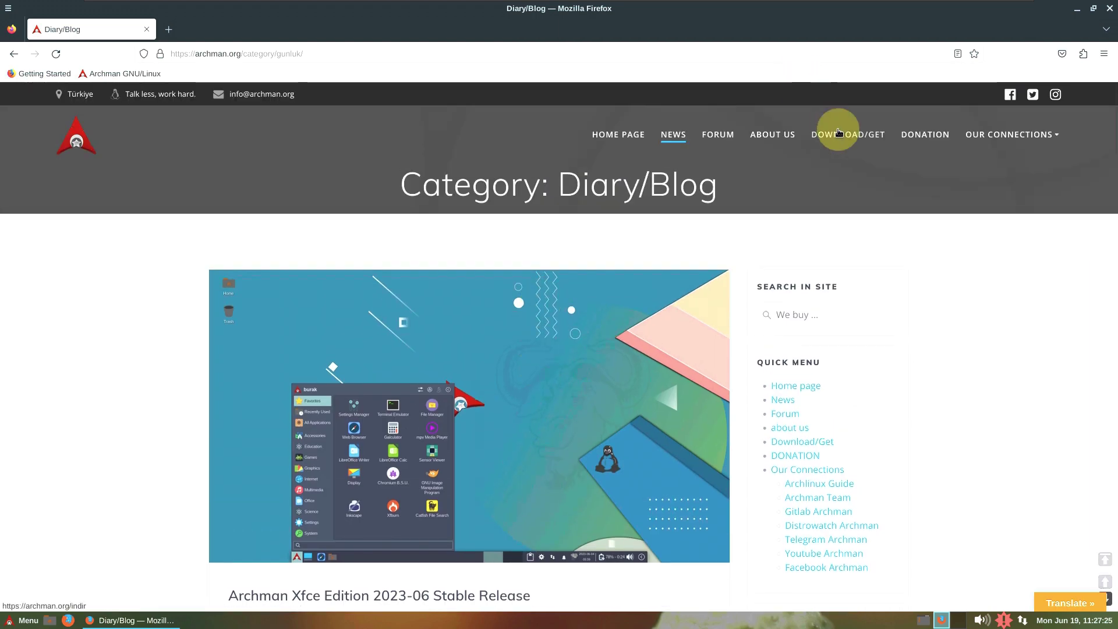
- Open the Archman website's Download/Get page and read through it down to the Archman Linux download link
click(839, 133)
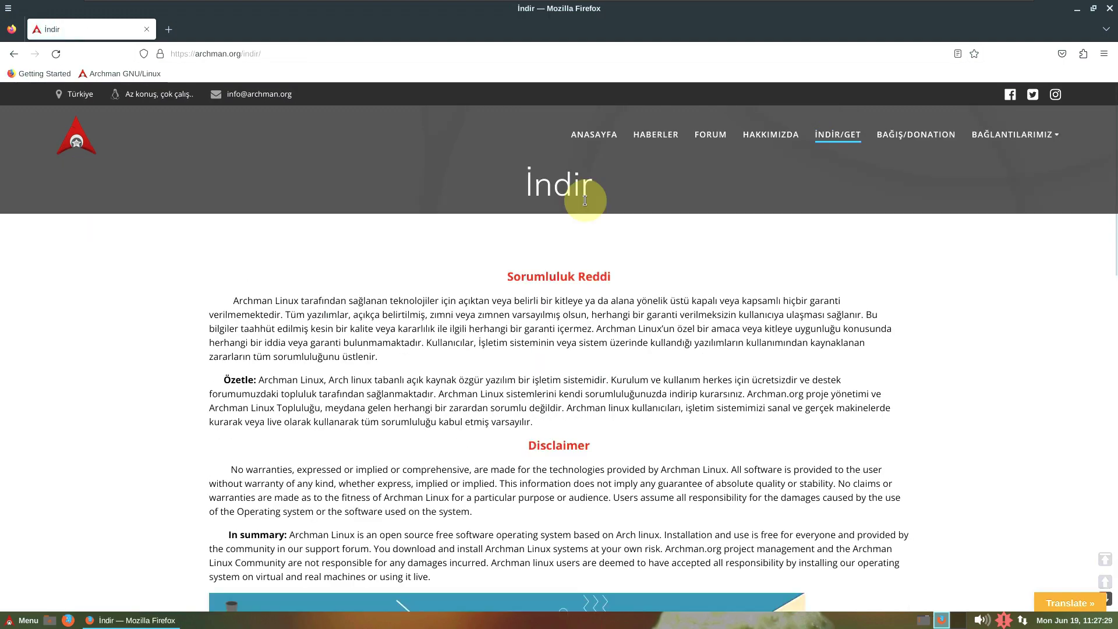
scroll(584, 201, down, 6)
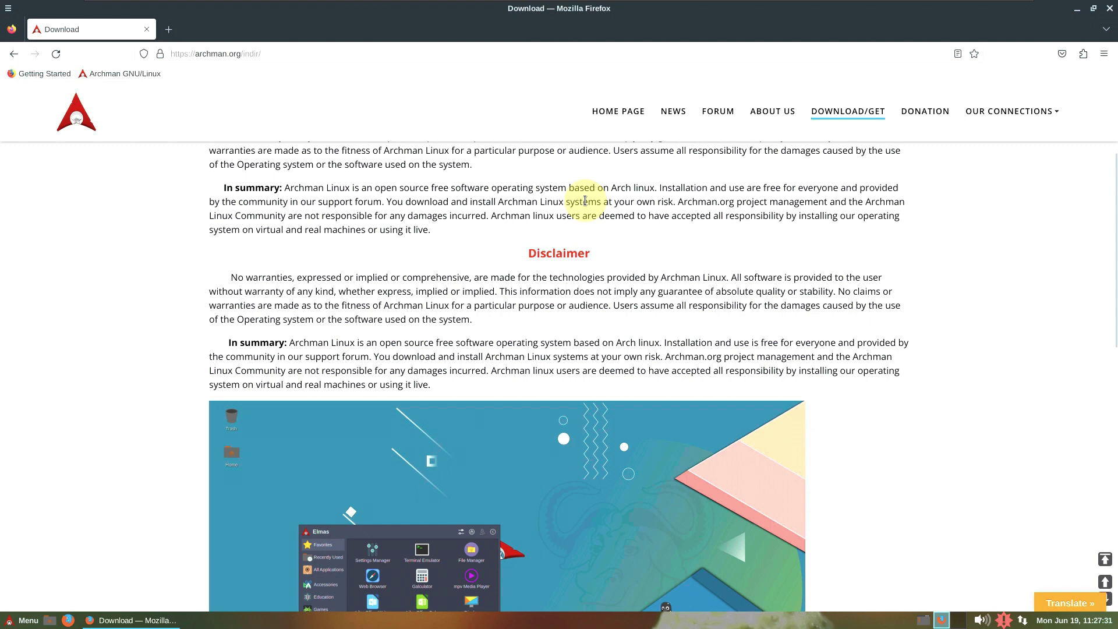
scroll(585, 200, down, 5)
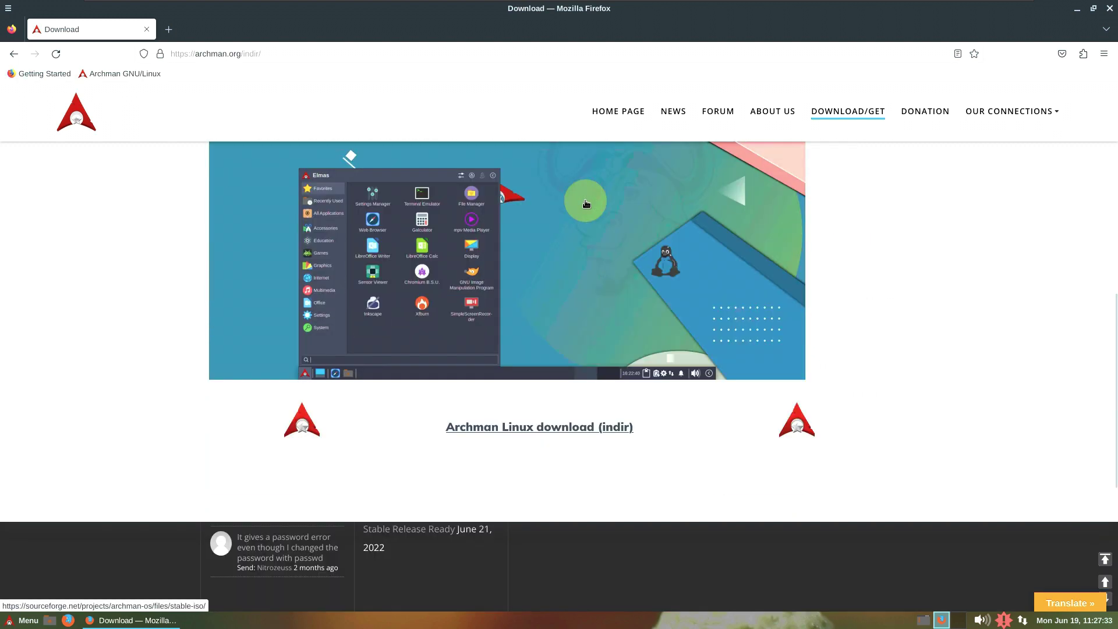
scroll(585, 200, down, 3)
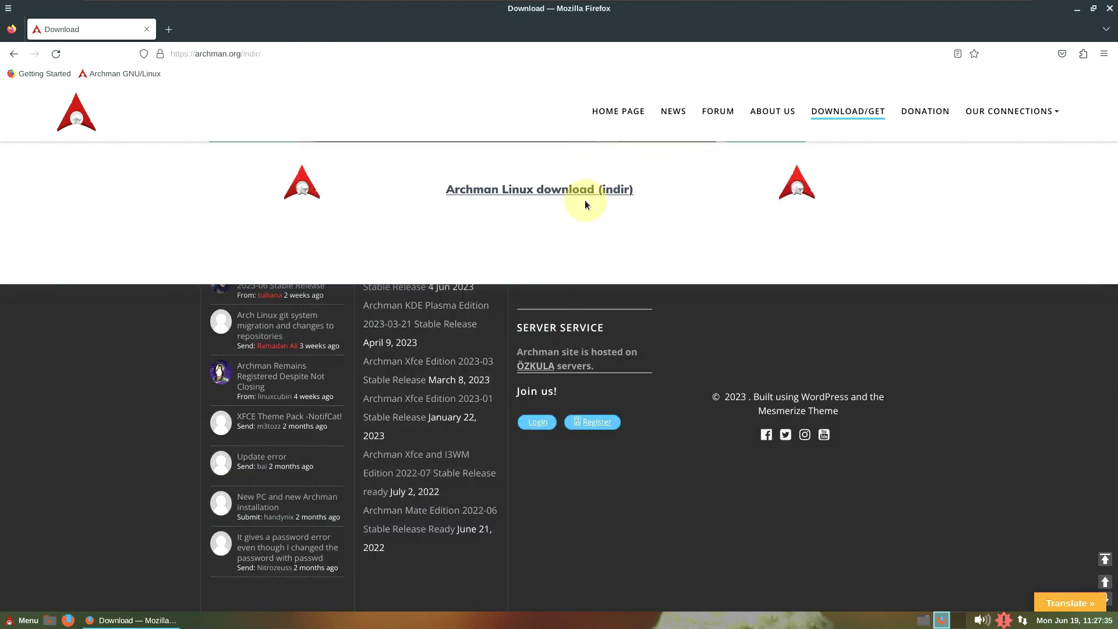
click(592, 188)
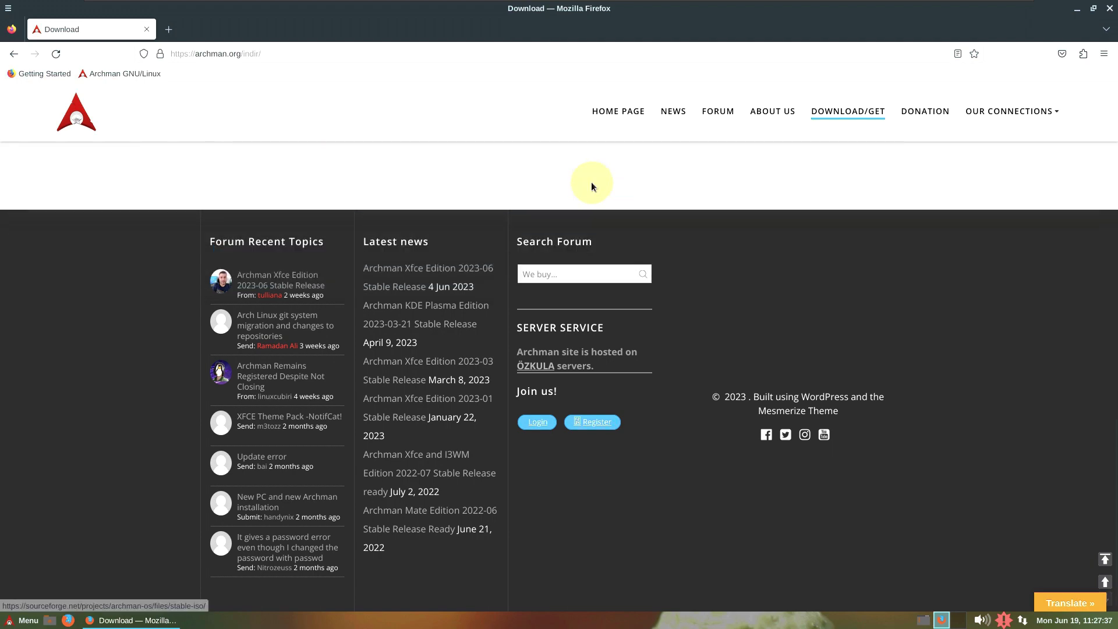
scroll(592, 185, up, 5)
scroll(592, 185, up, 8)
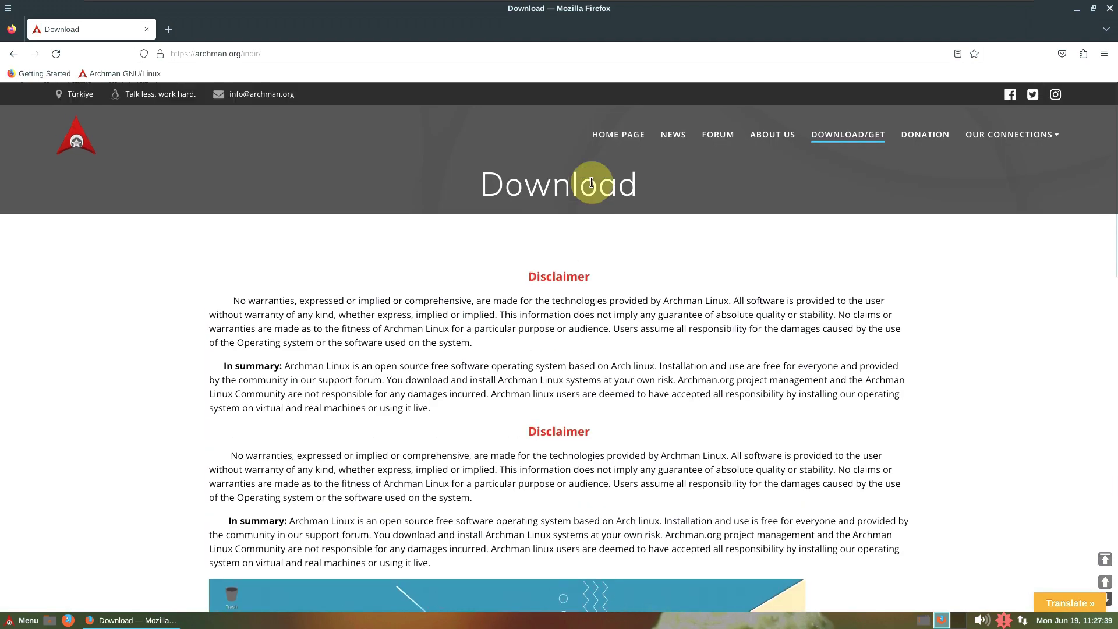
scroll(592, 186, down, 1)
scroll(592, 185, down, 10)
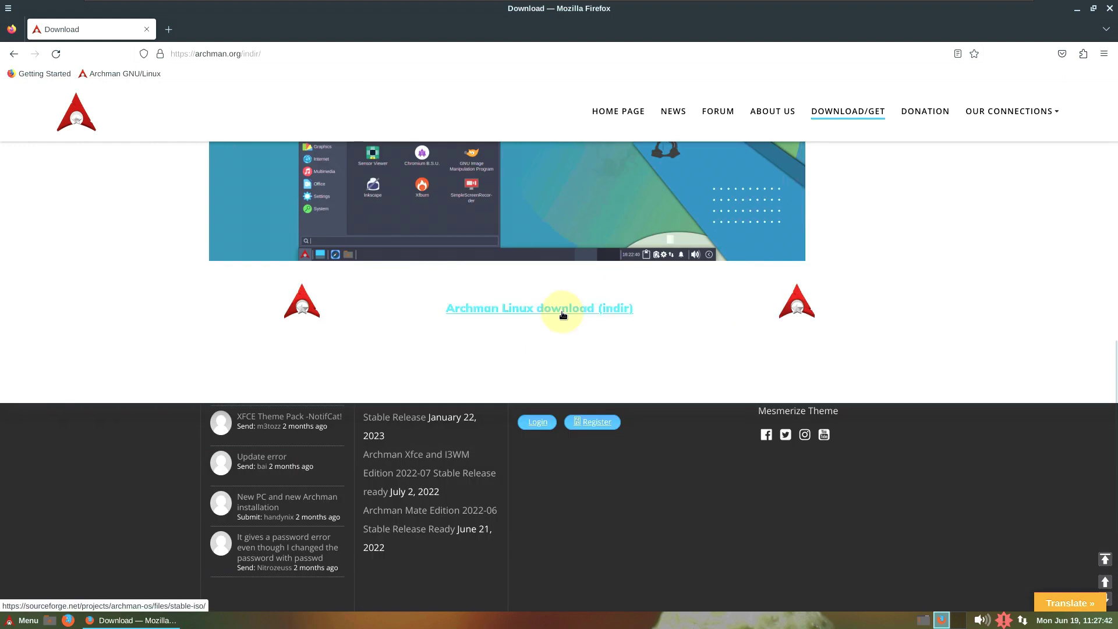
- Follow the Archman Linux download link to SourceForge and look over the stable-iso release folders
click(563, 310)
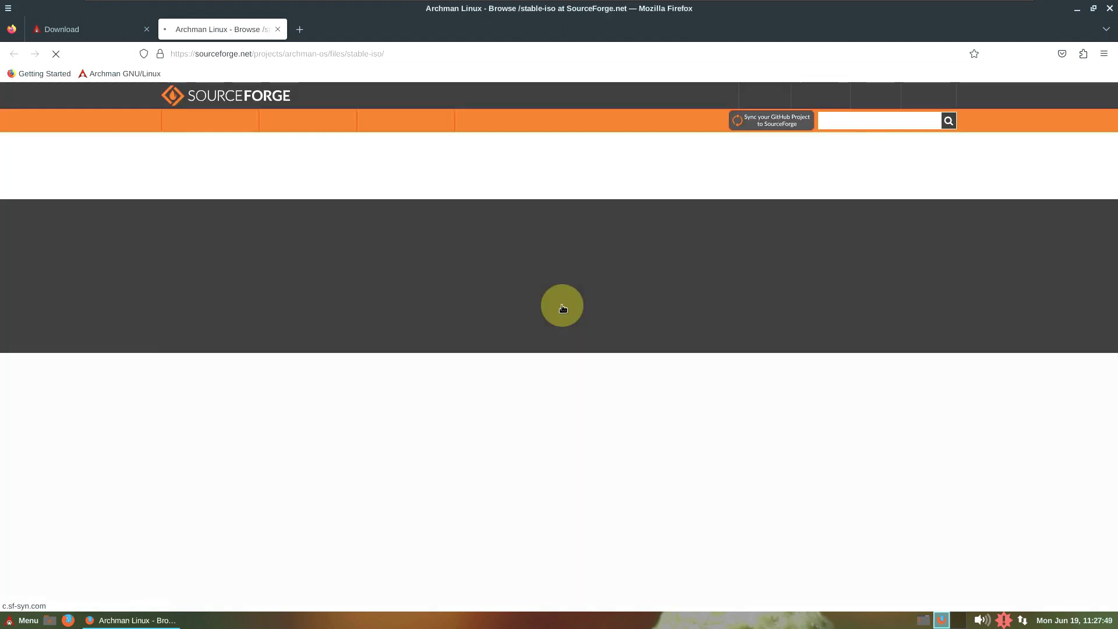
scroll(354, 405, down, 4)
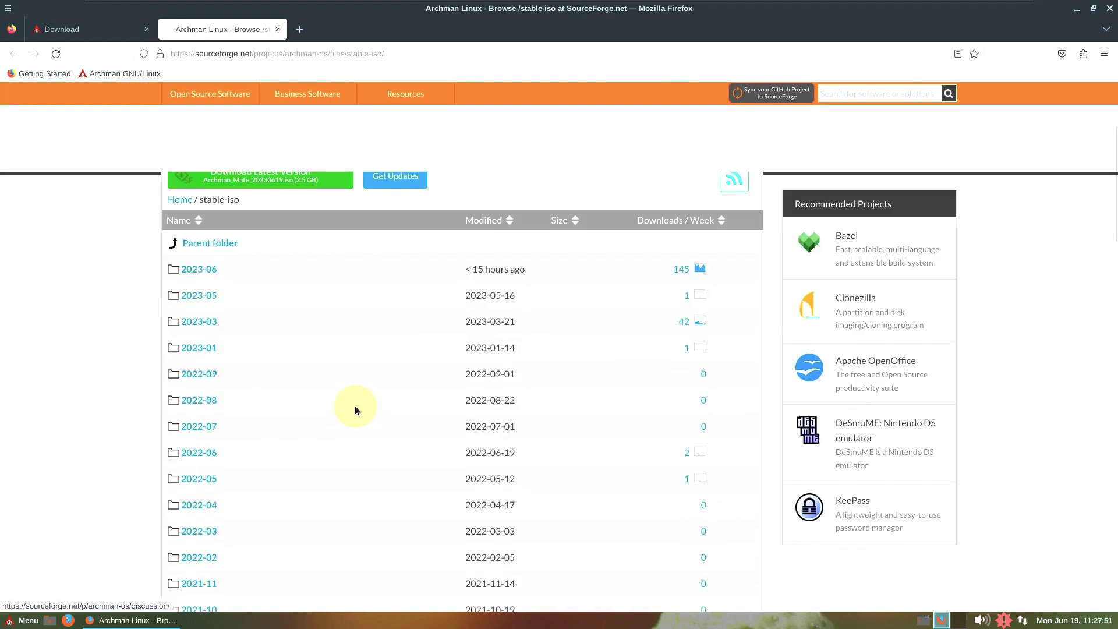
scroll(354, 405, up, 4)
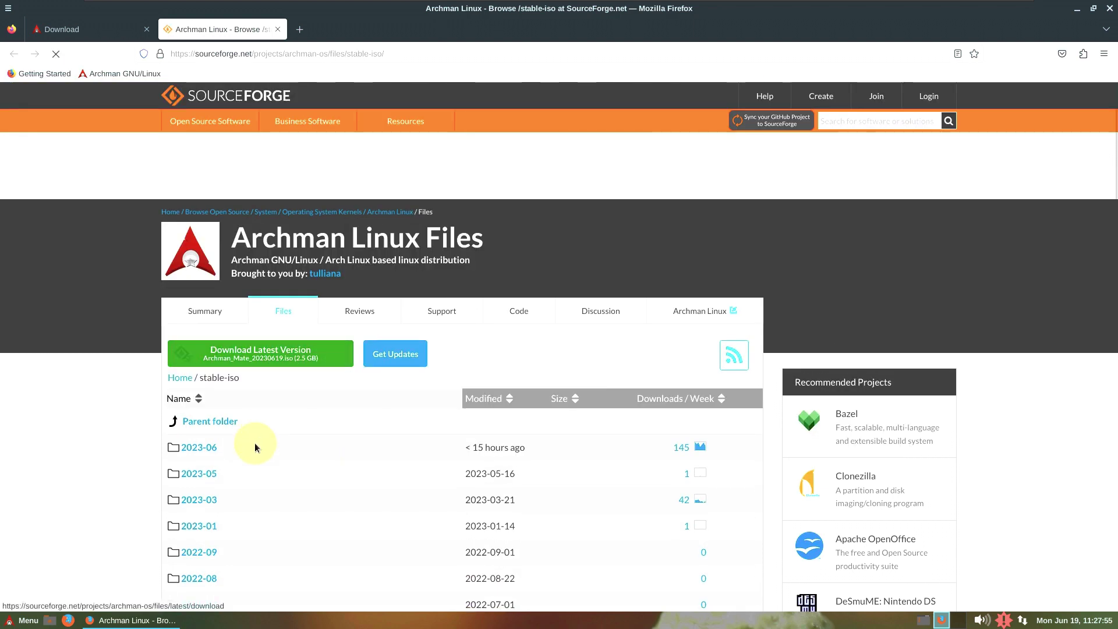
- Open the 2023-06 folder and its xfce subfolder to view the available files, and close Firefox
click(211, 447)
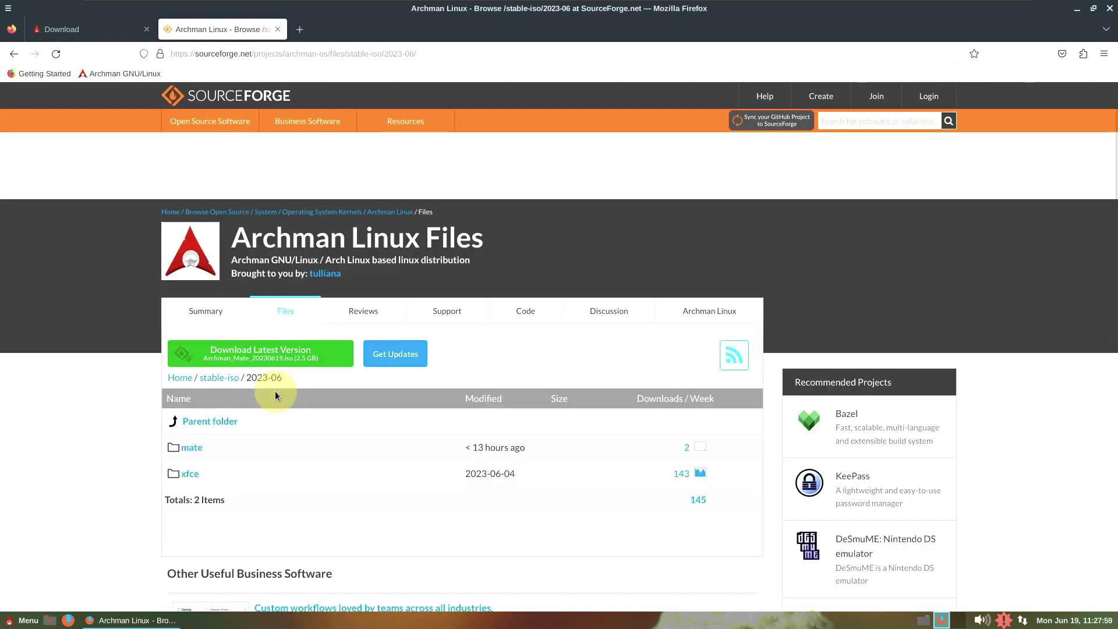
scroll(274, 390, down, 3)
click(190, 354)
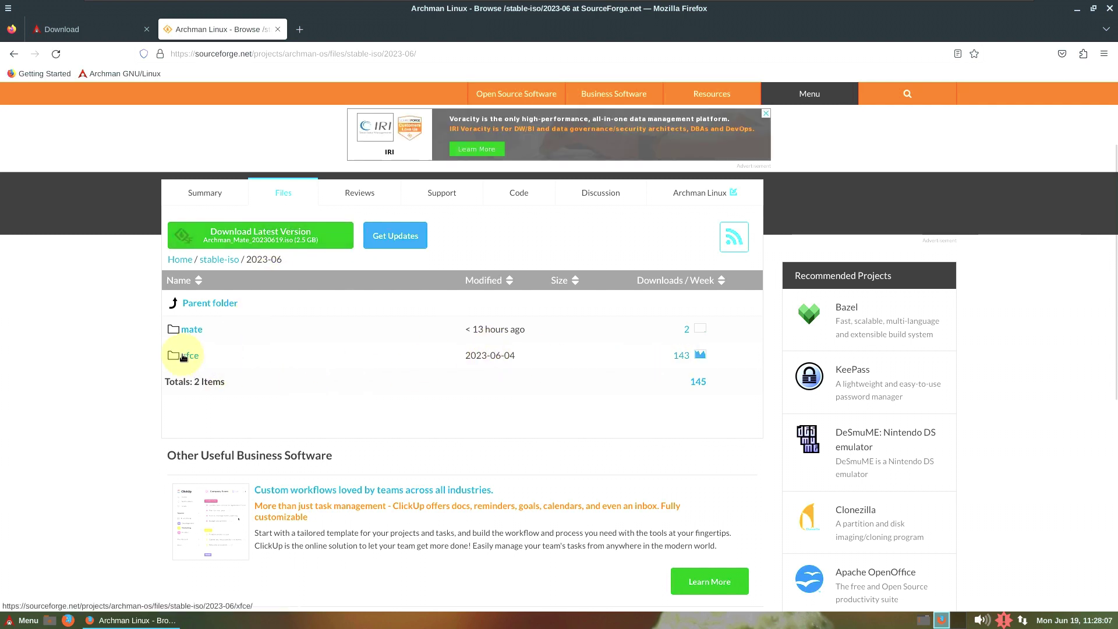
click(255, 358)
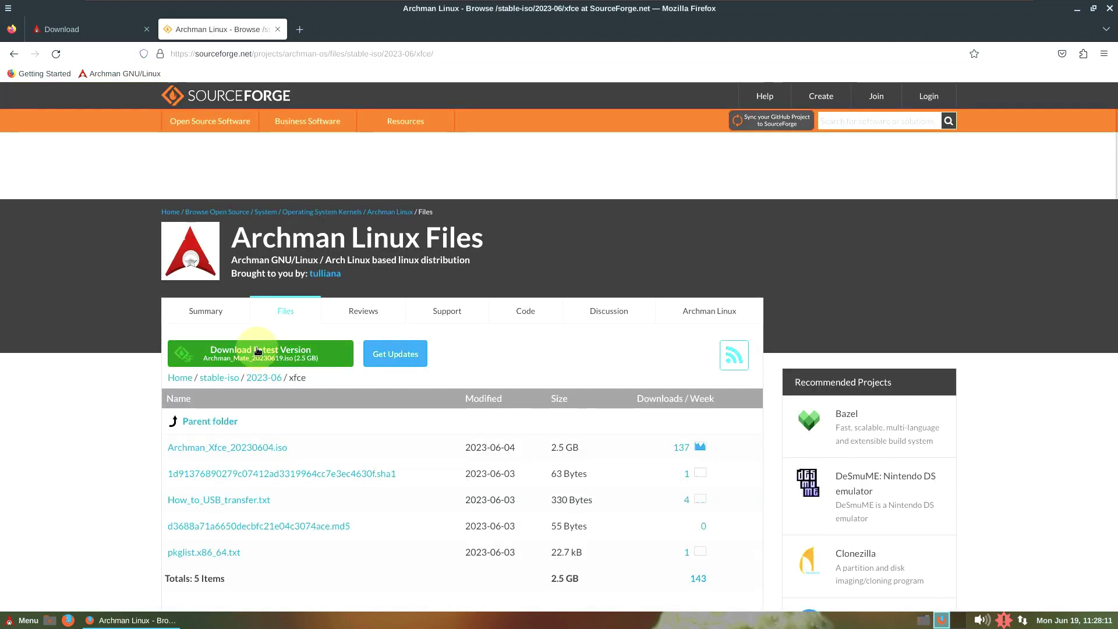
scroll(285, 326, down, 2)
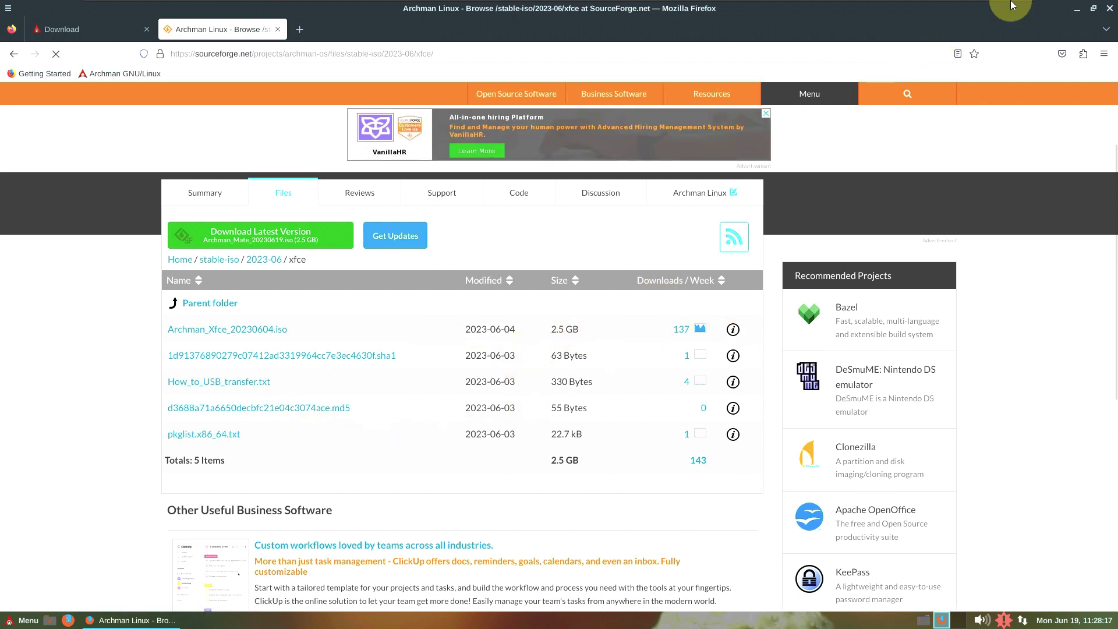
click(1111, 9)
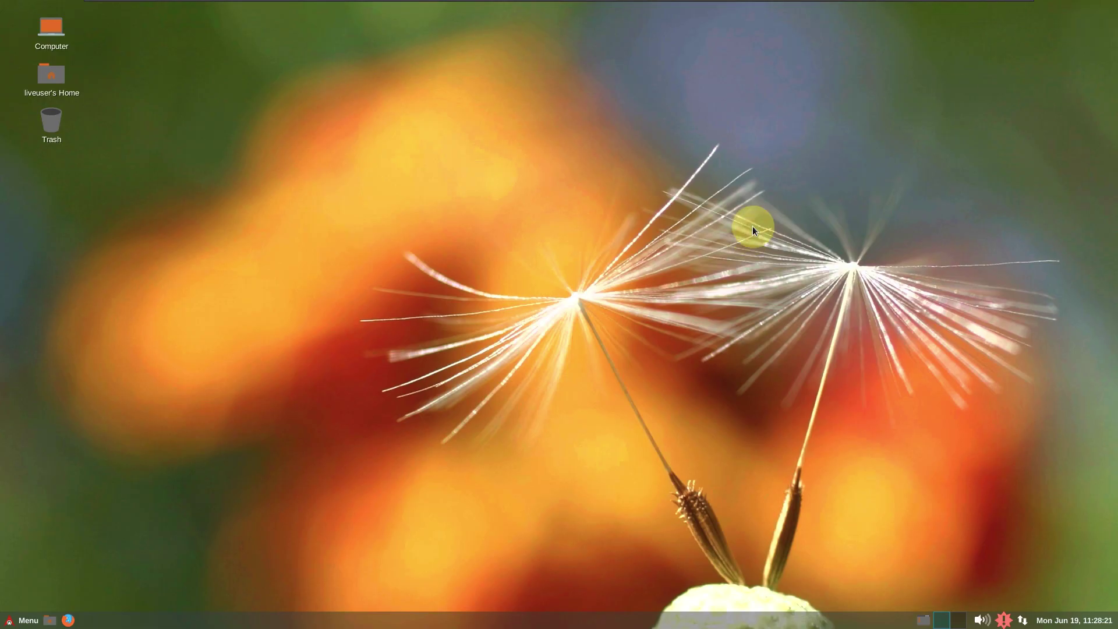
- Check the panel's clock, network connection list and volume slider, closing each again
click(1047, 622)
click(1046, 620)
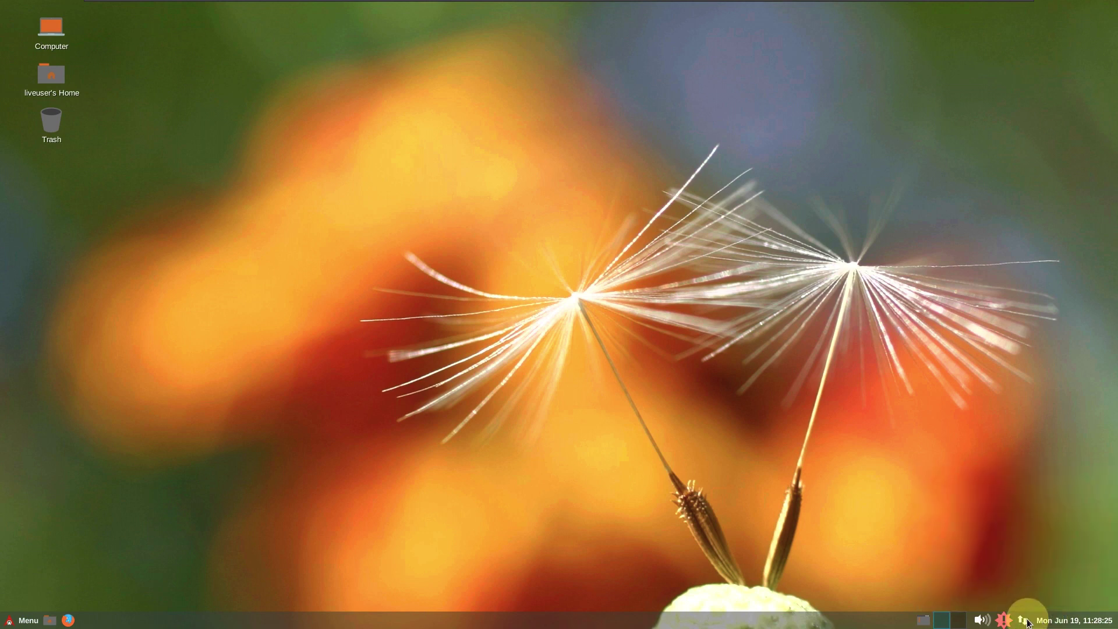
click(1023, 621)
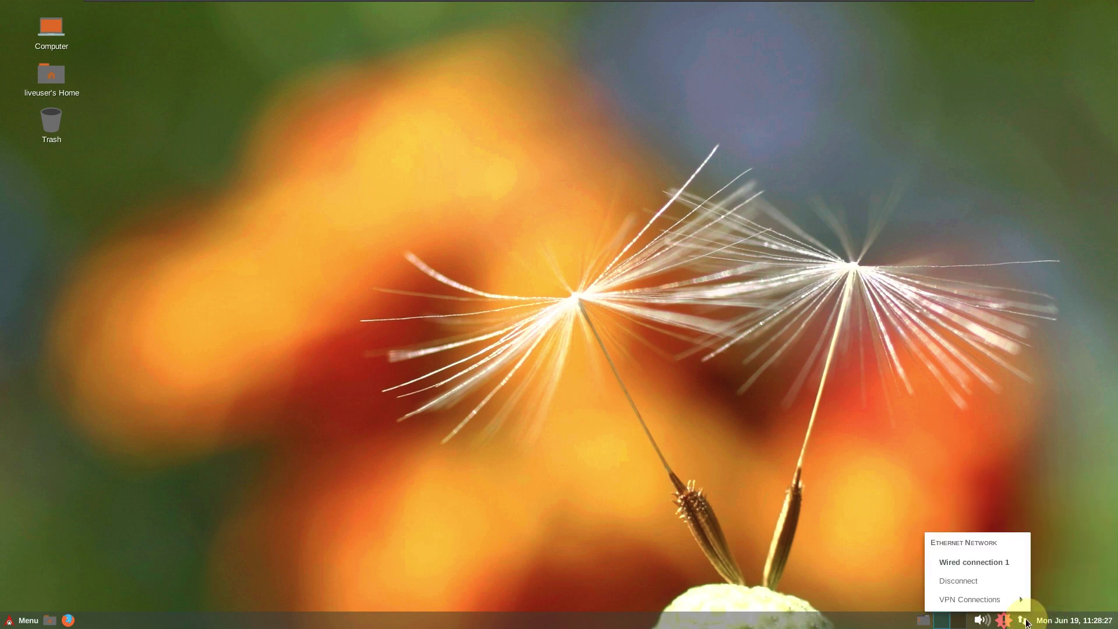
click(1025, 622)
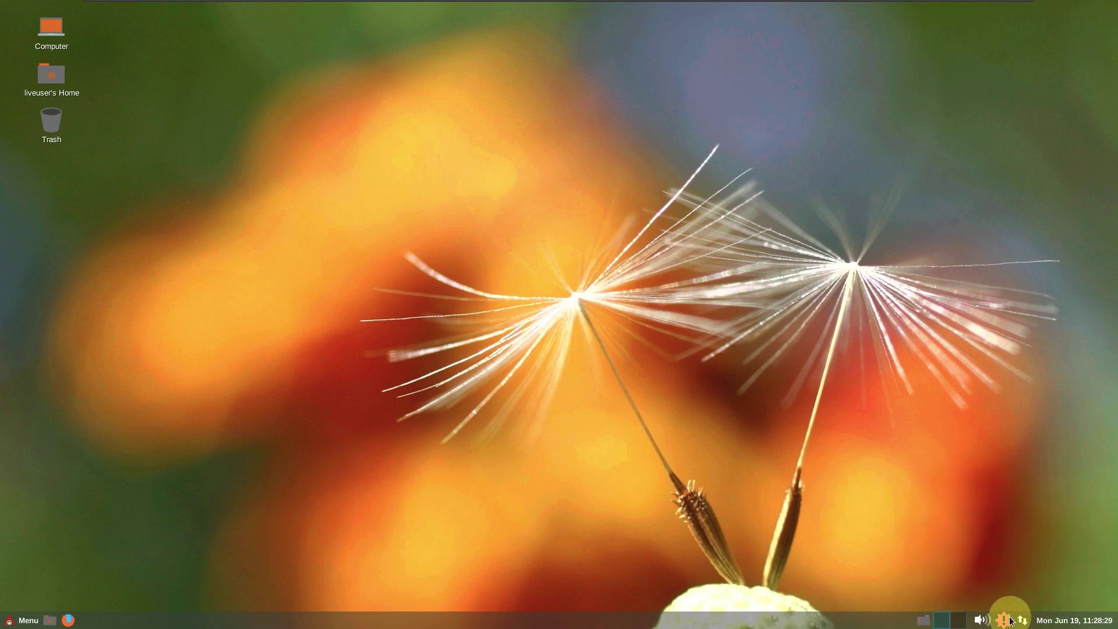
click(985, 622)
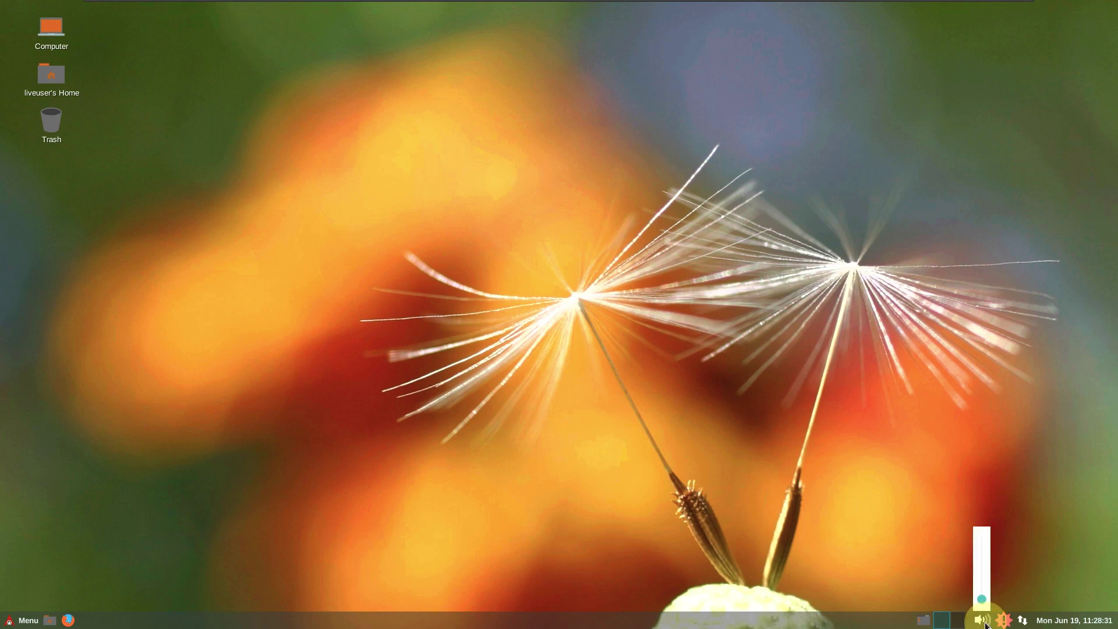
click(947, 626)
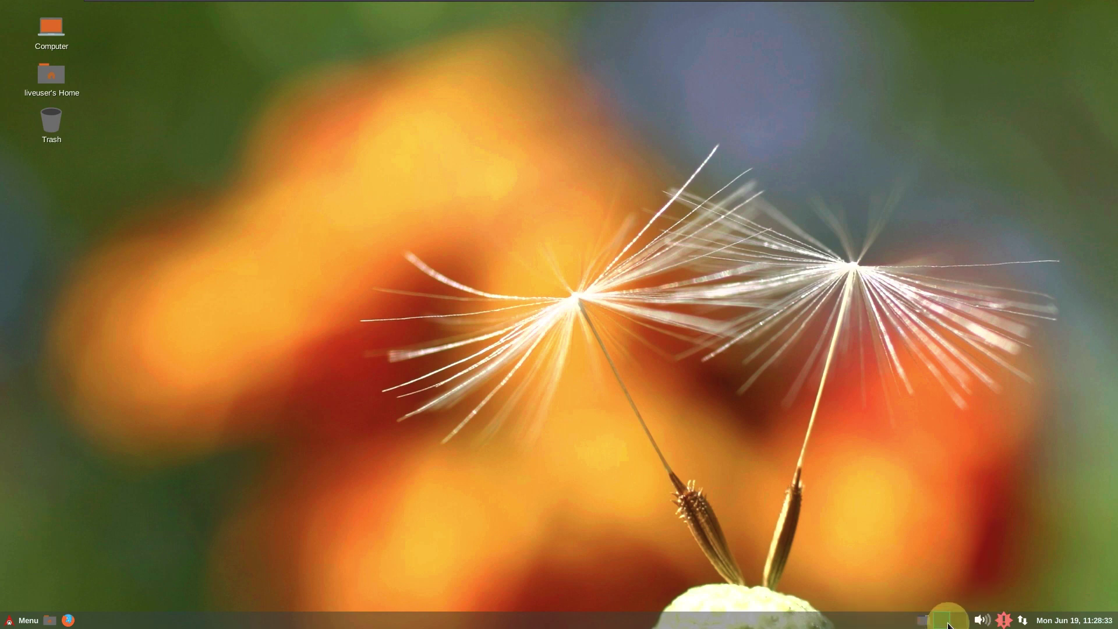
- View the version details of the Show Desktop Button and the MATE Panel, and close the MATE Panel's About window
right_click(924, 622)
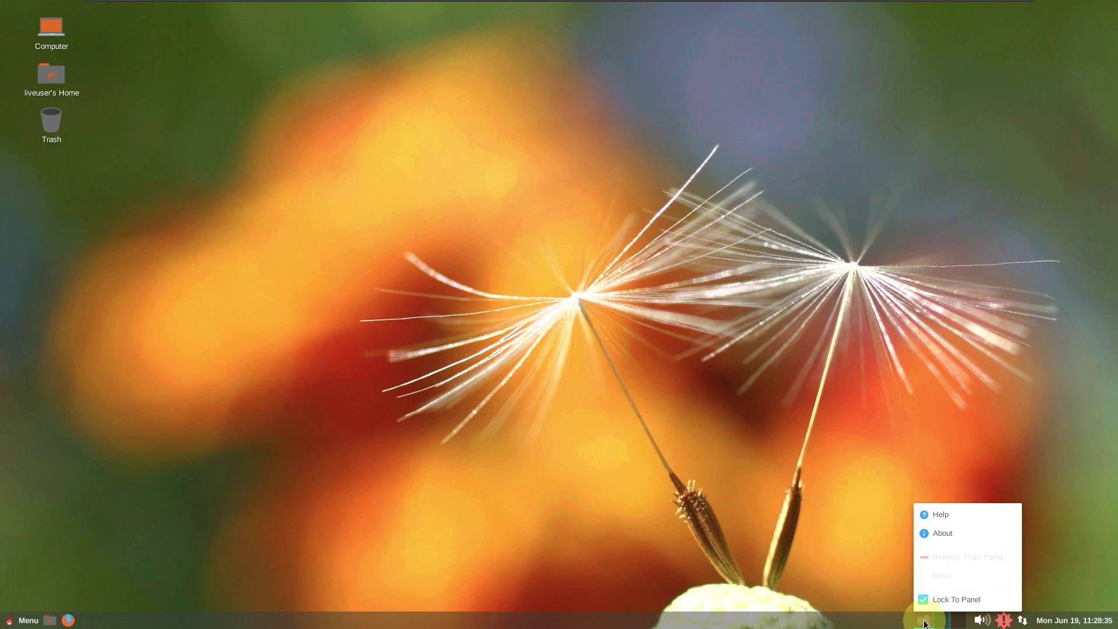
click(941, 533)
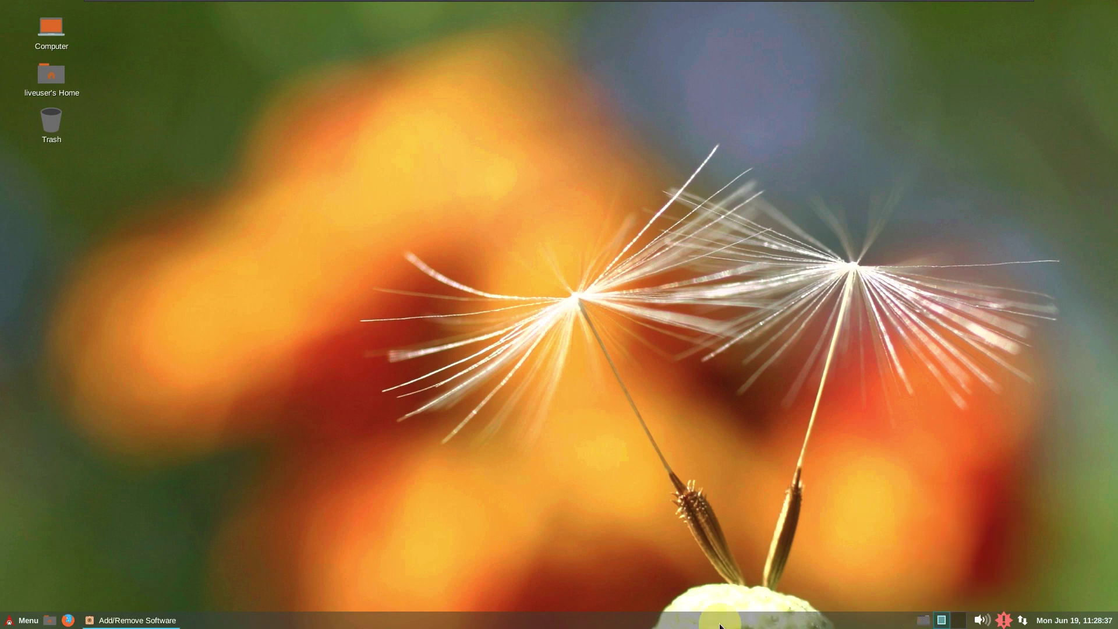
right_click(633, 619)
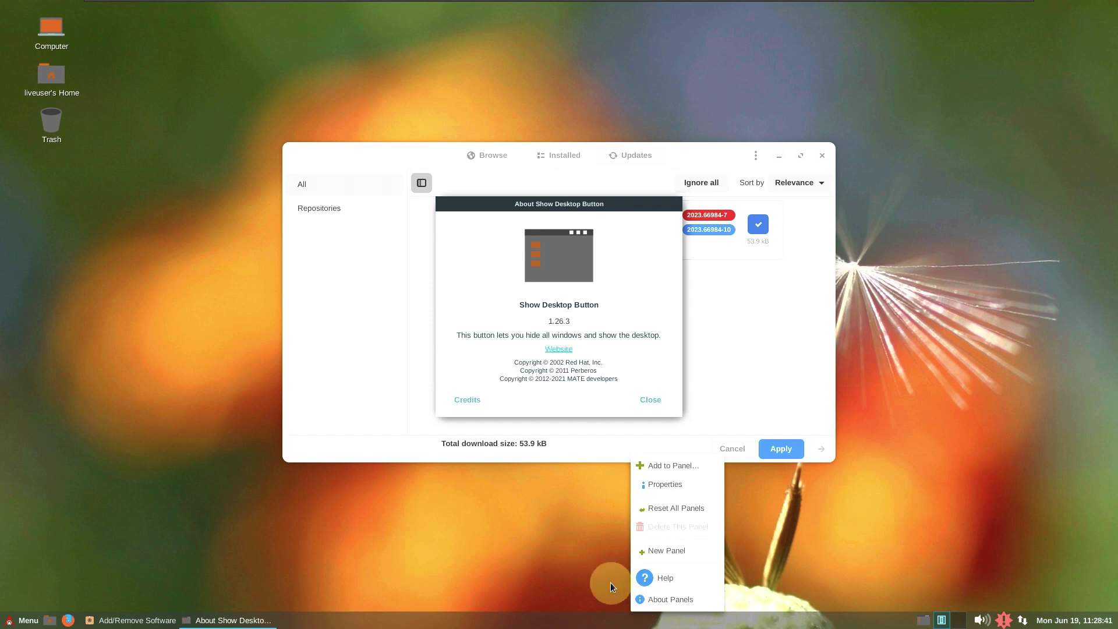
click(680, 599)
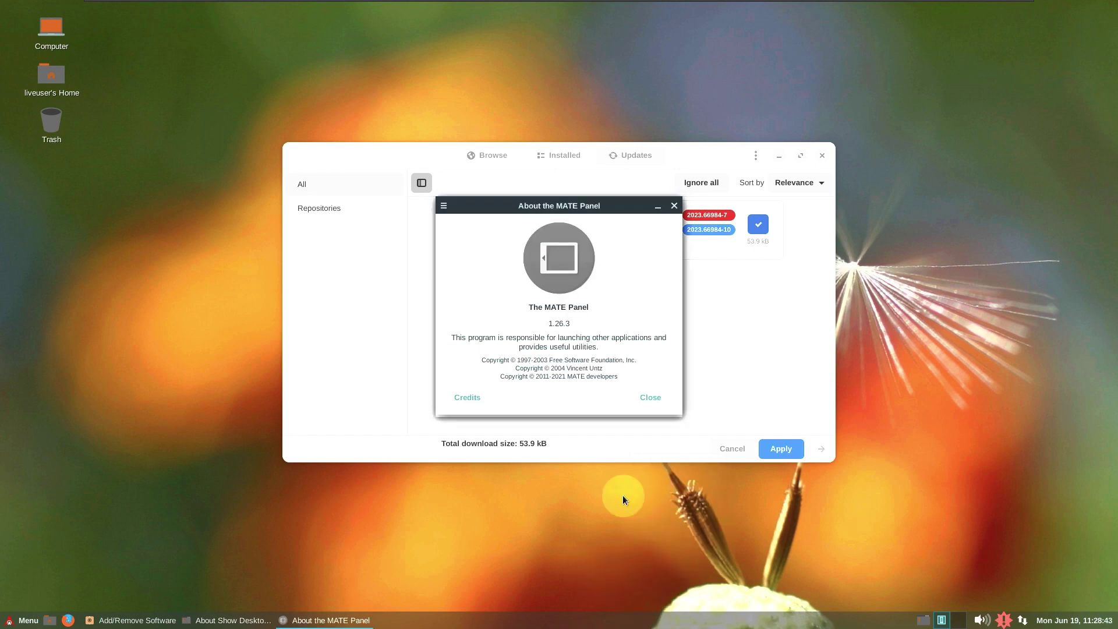
click(635, 399)
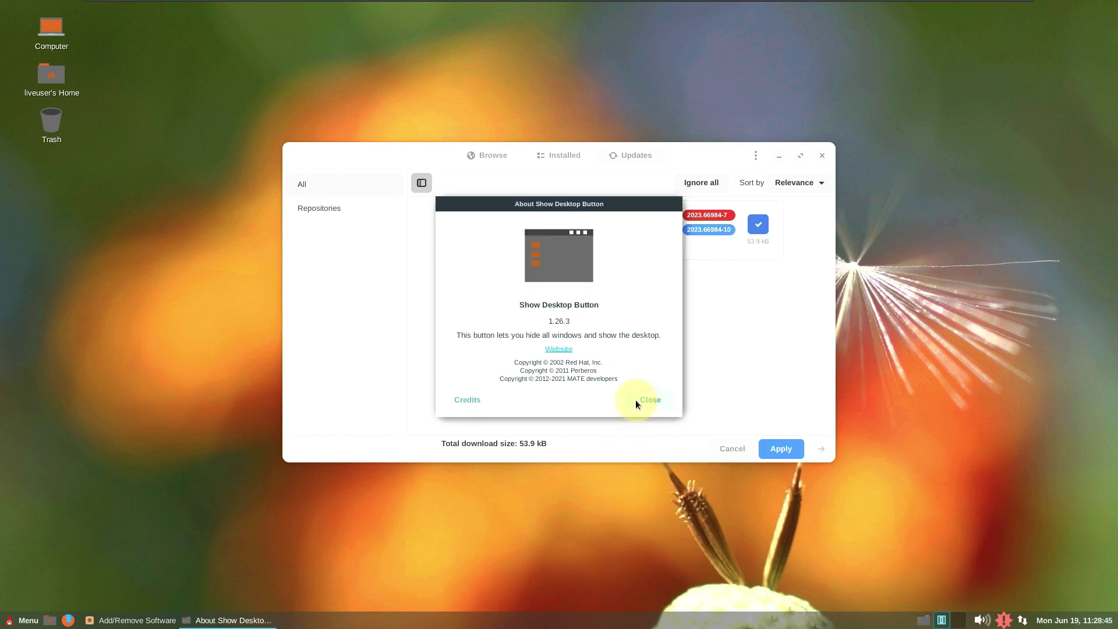
- Maximize Add/Remove Software, look through the full list of installed packages, and close it
click(635, 400)
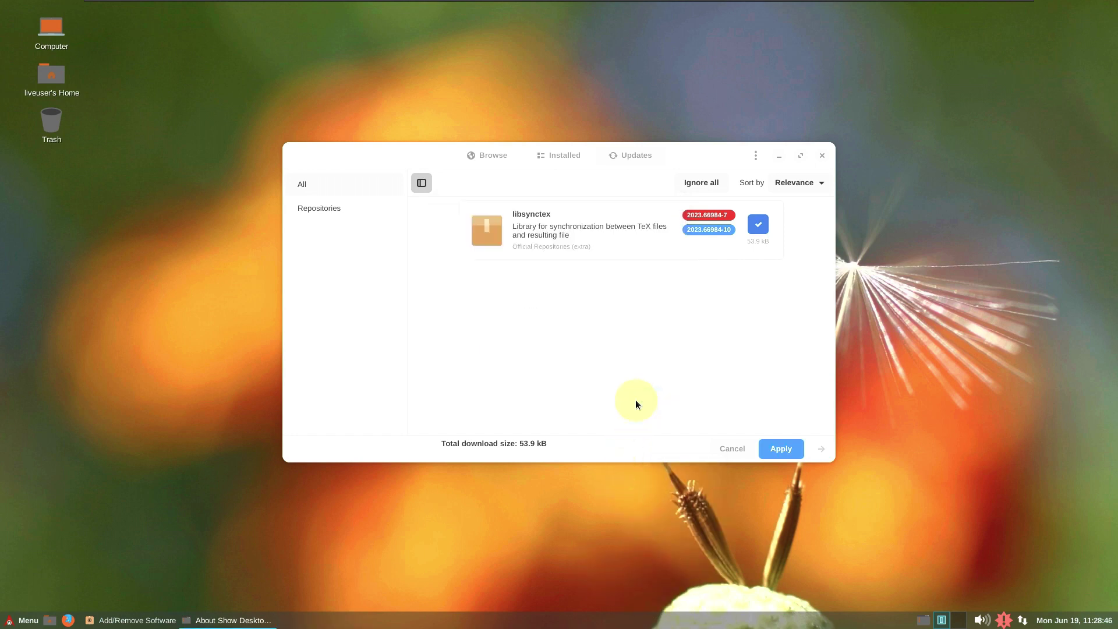
click(794, 160)
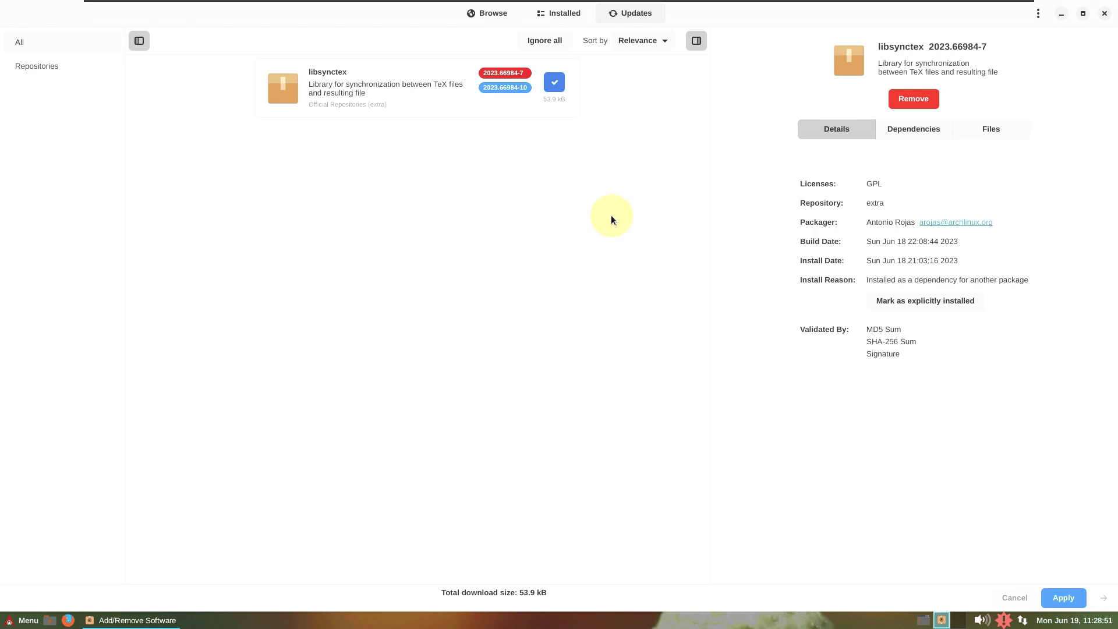
click(547, 22)
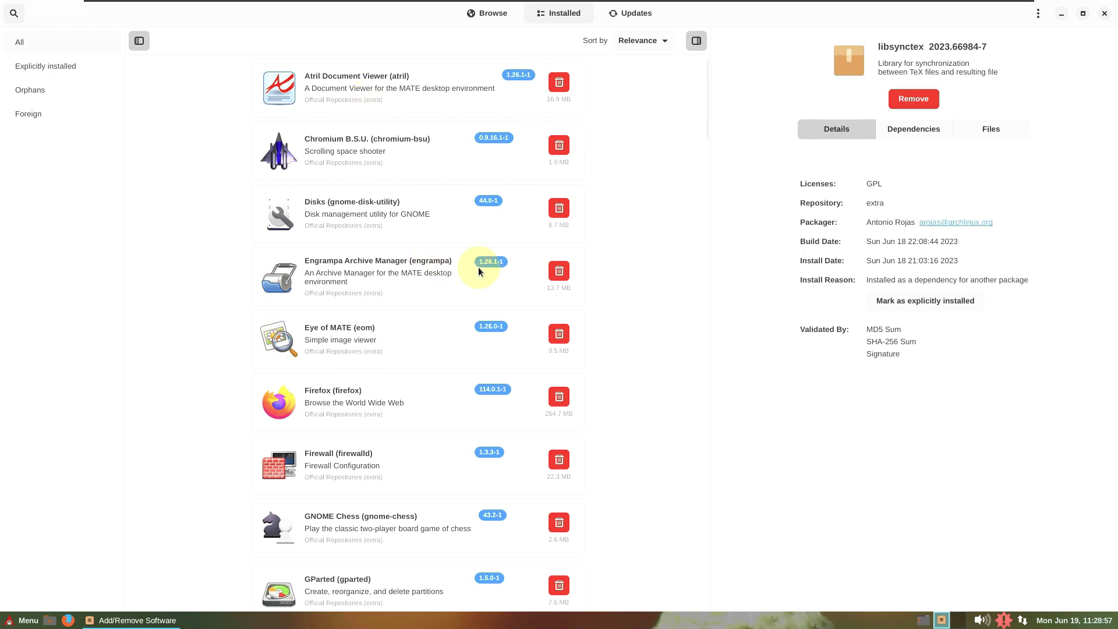
drag(705, 113, 717, 507)
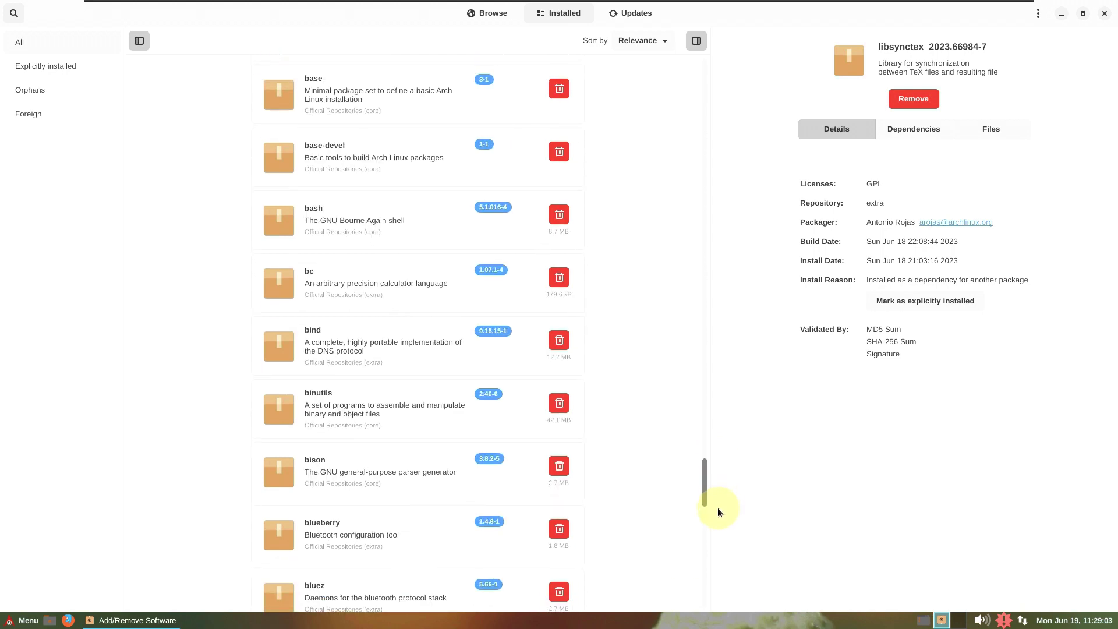
drag(707, 473, 706, 559)
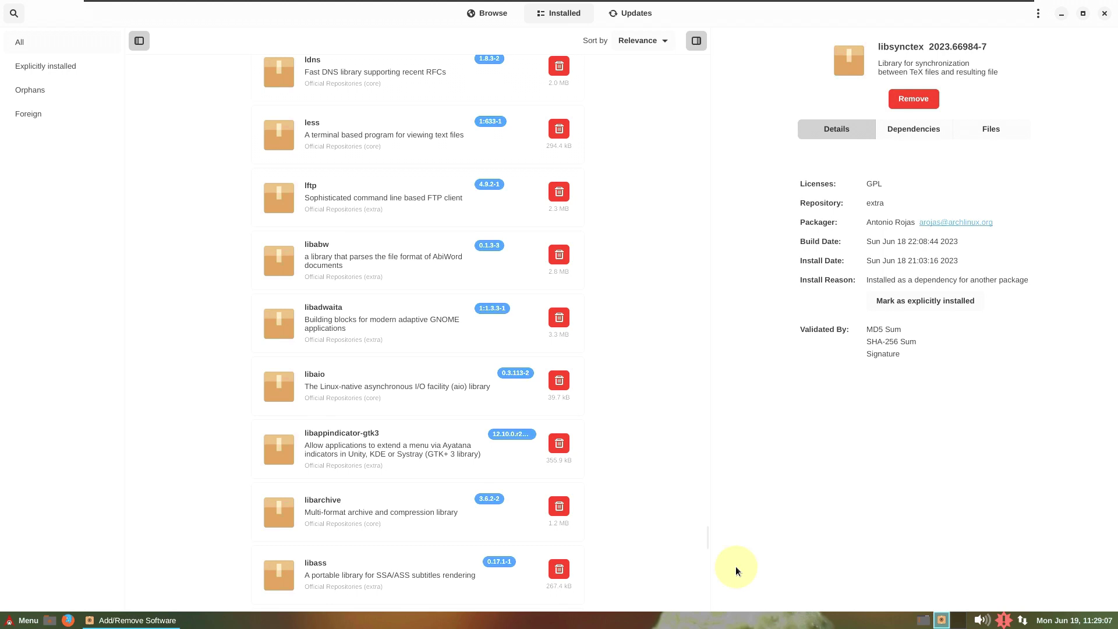
mouse_move(705, 536)
mouse_down()
mouse_move(706, 620)
mouse_move(694, 606)
mouse_move(707, 525)
mouse_up()
drag(702, 486, 704, 615)
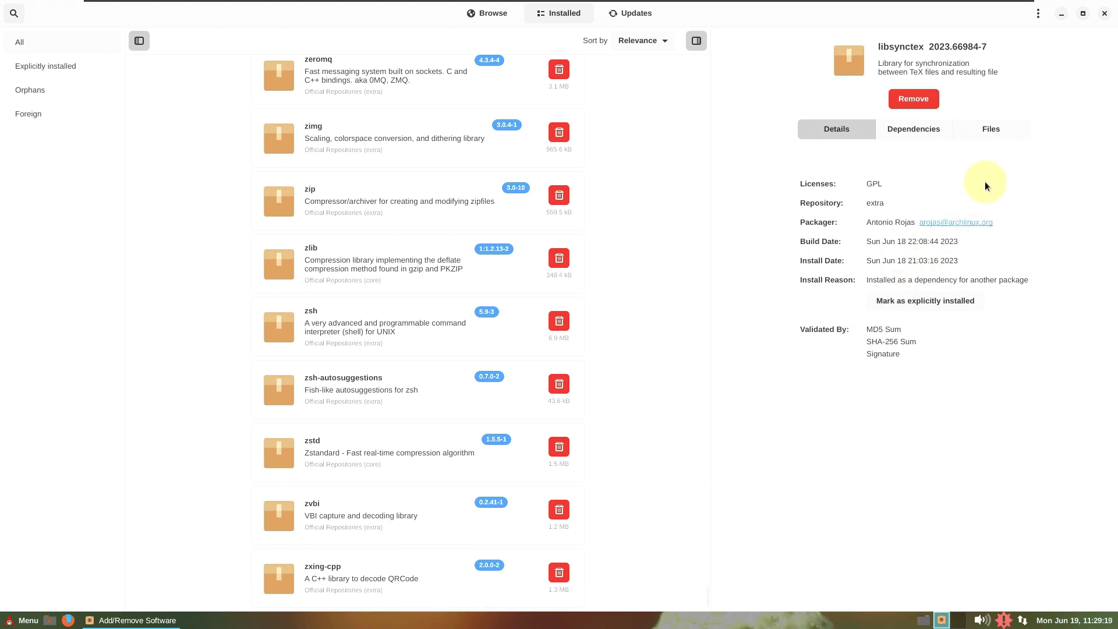
click(1104, 14)
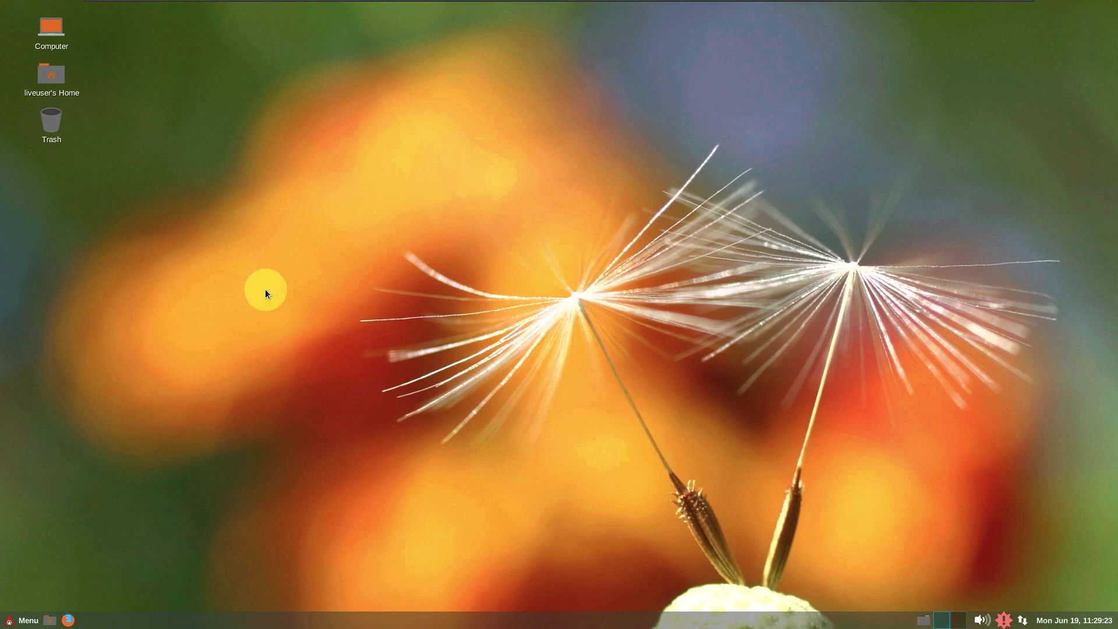
- Set the desktop background to the water-splash picture, then view the font settings and close Appearance Preferences
right_click(269, 198)
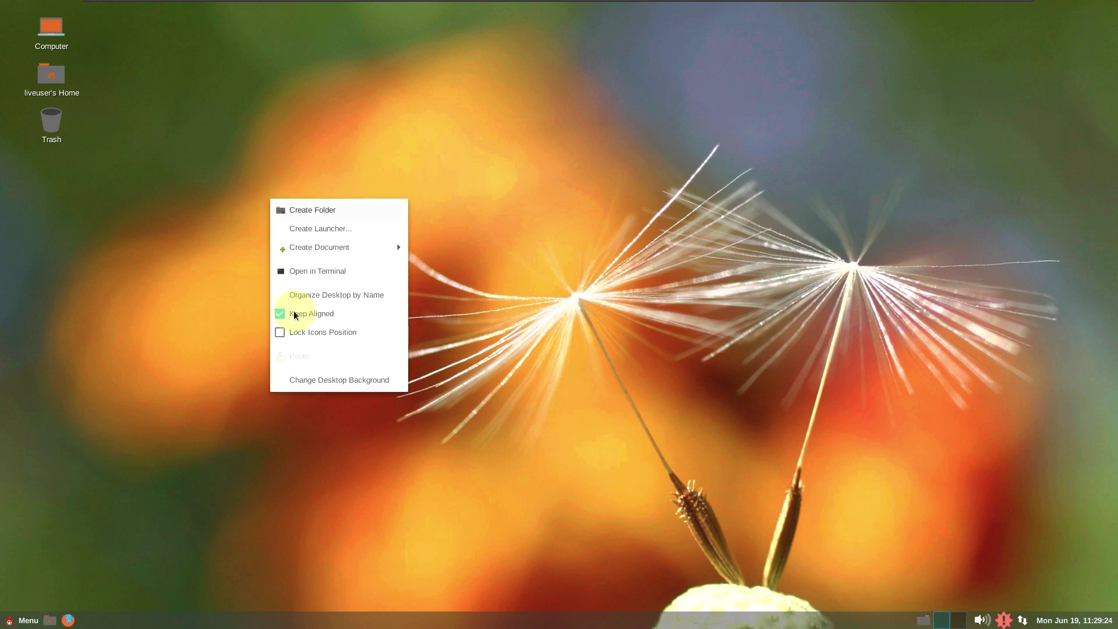
click(332, 385)
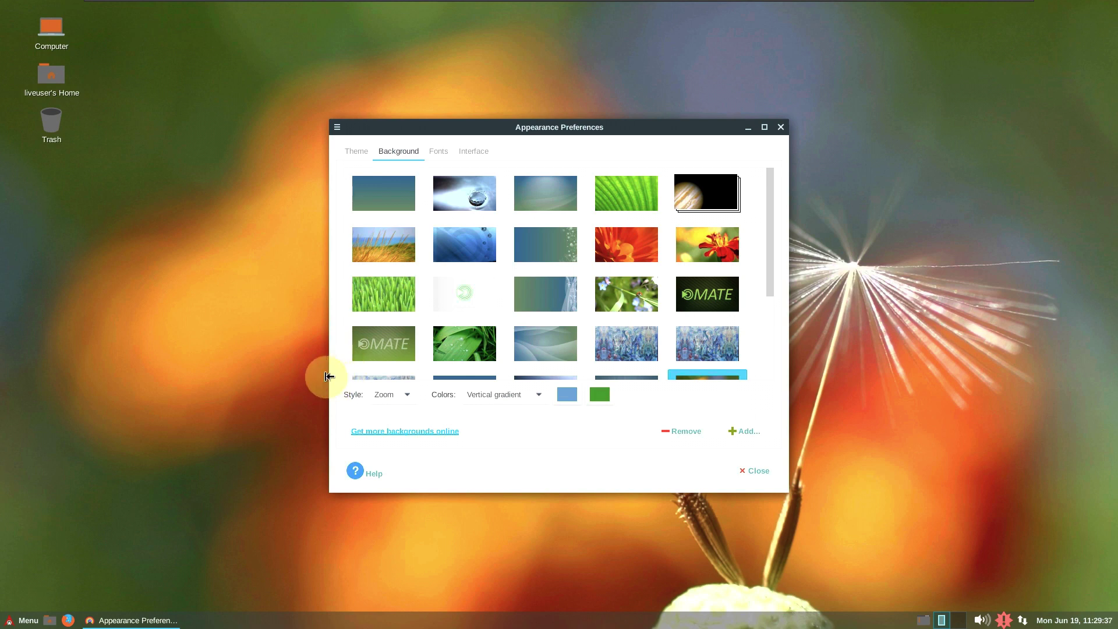
scroll(476, 271, down, 3)
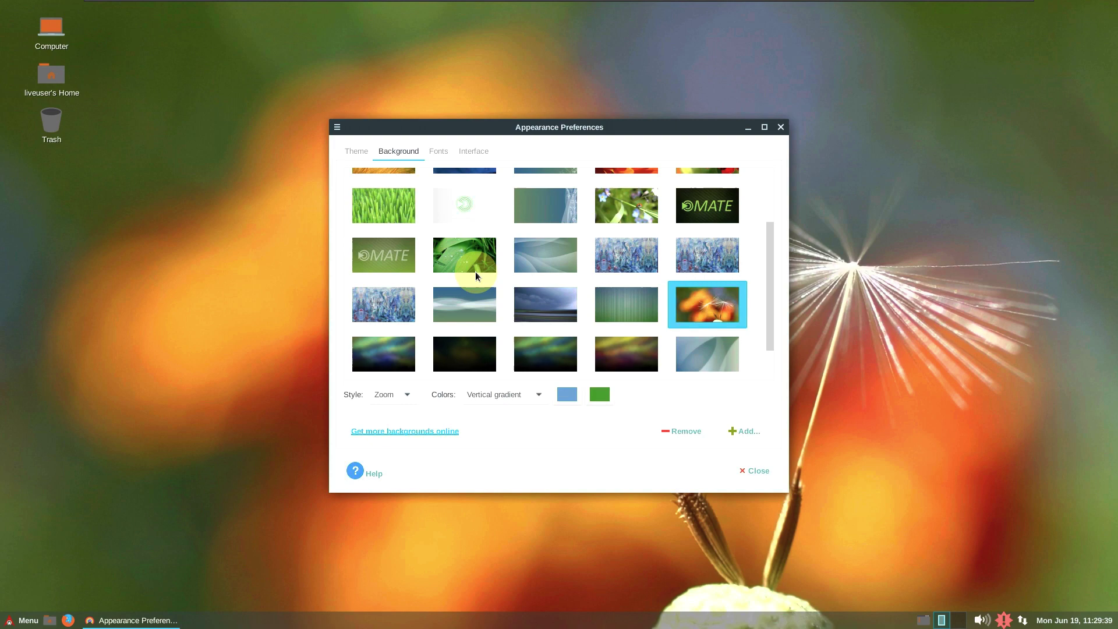
scroll(475, 271, up, 3)
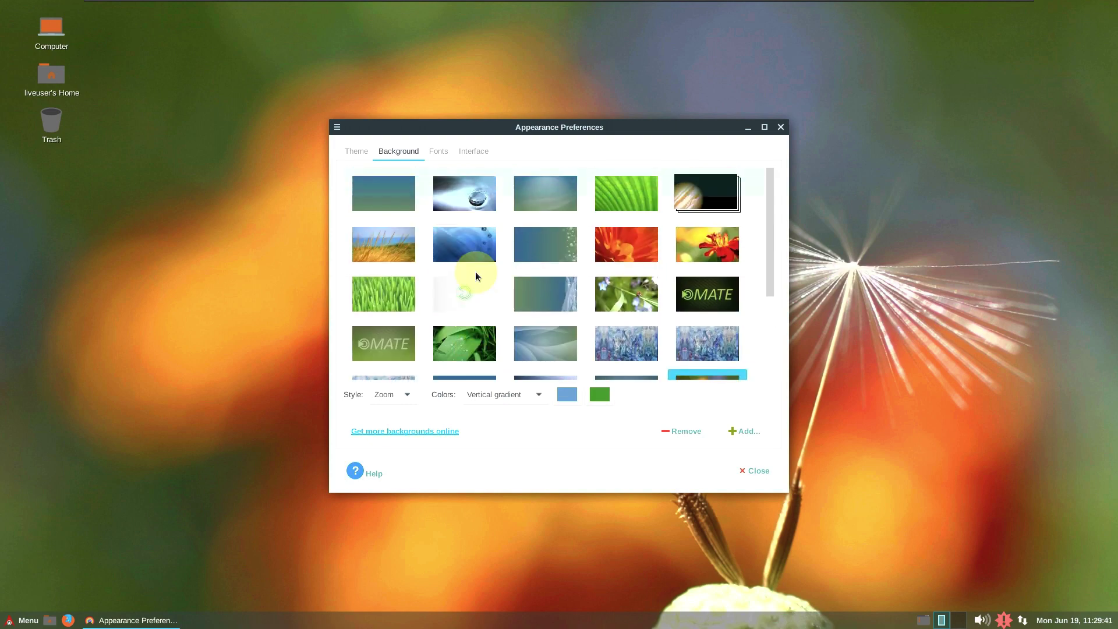
click(452, 200)
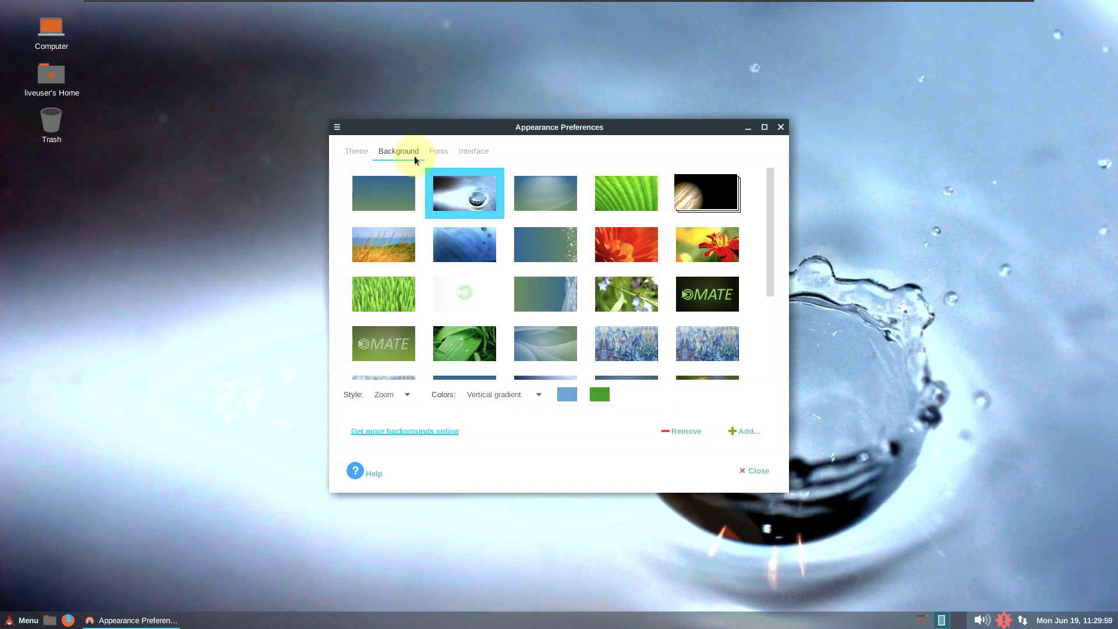
click(438, 152)
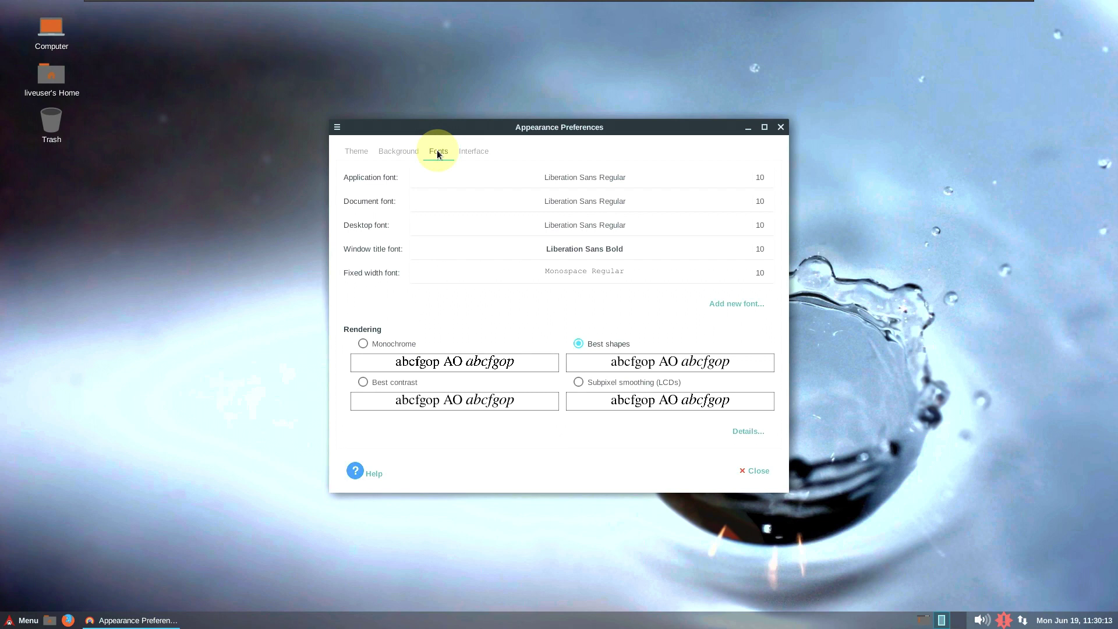
click(780, 128)
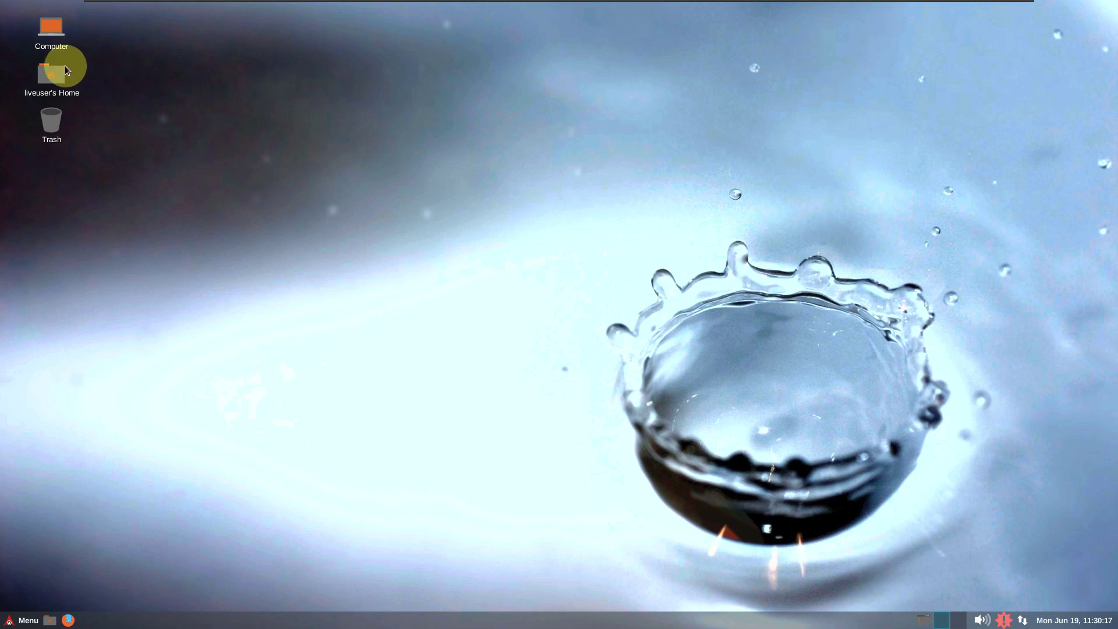
- Open Computer from the desktop in the file manager and view Caja's version details
right_click(63, 50)
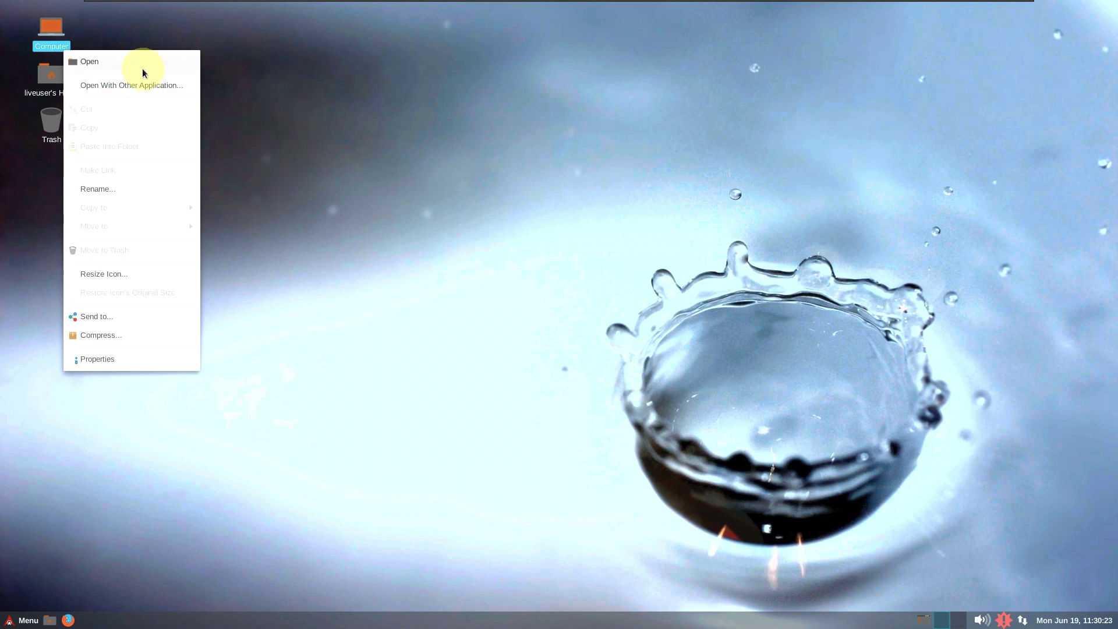
click(482, 165)
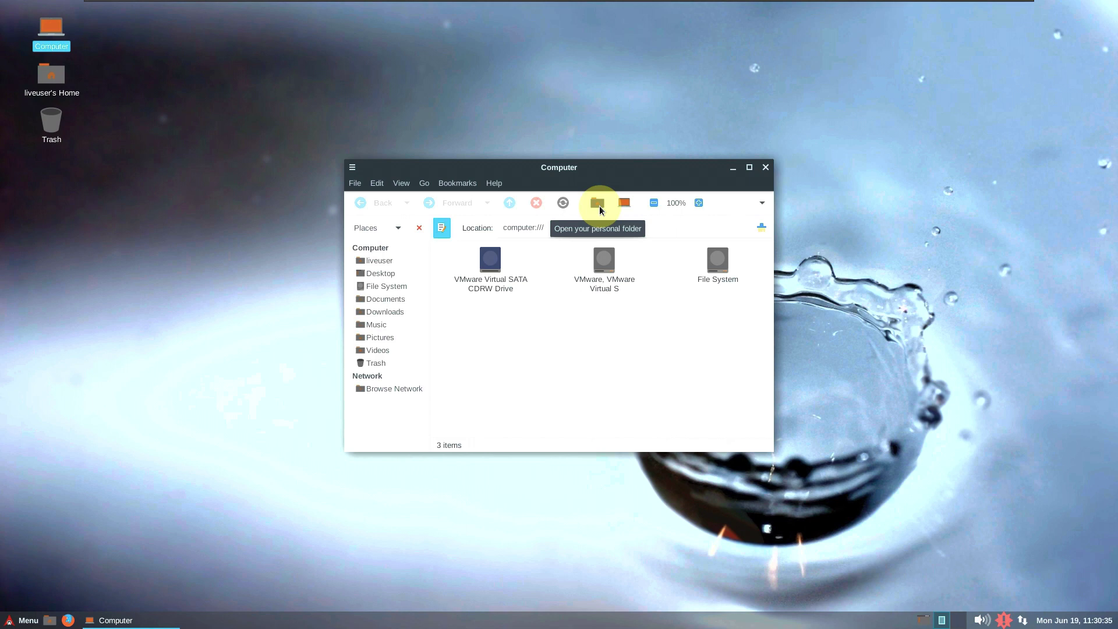
click(499, 180)
click(505, 225)
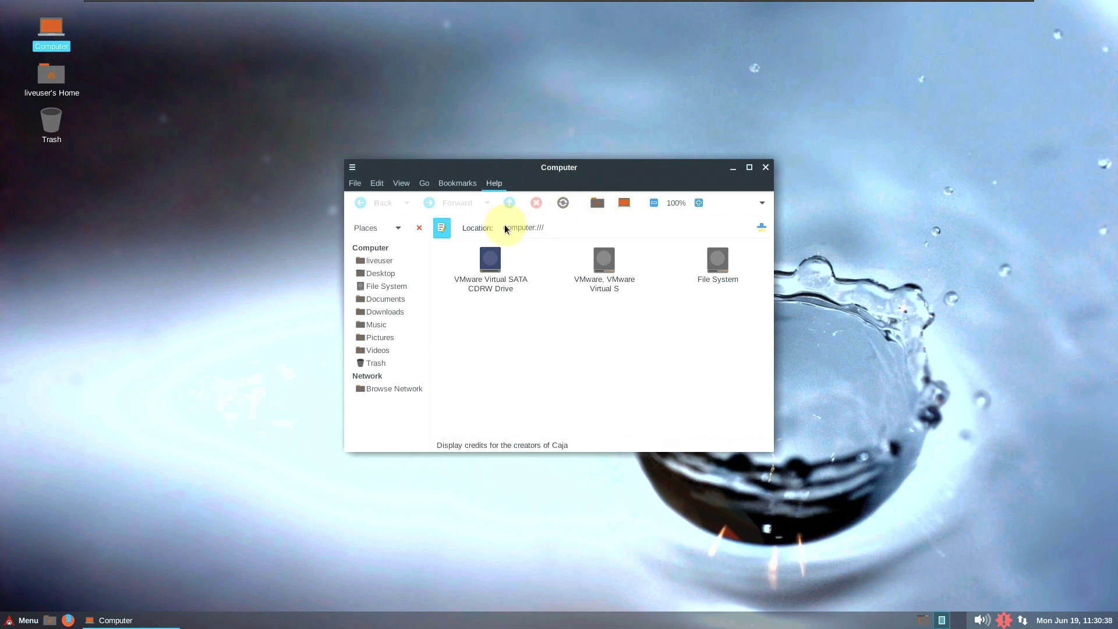
- Browse the list of all installed applications from its beginning and open the Firewall configuration tool
click(26, 620)
click(171, 352)
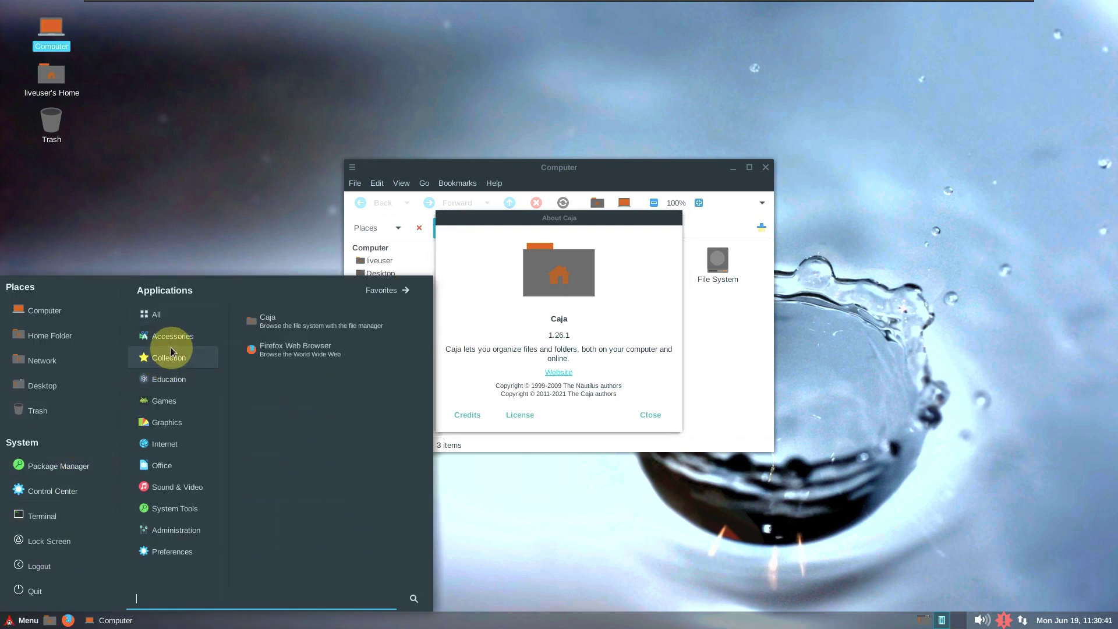
click(183, 314)
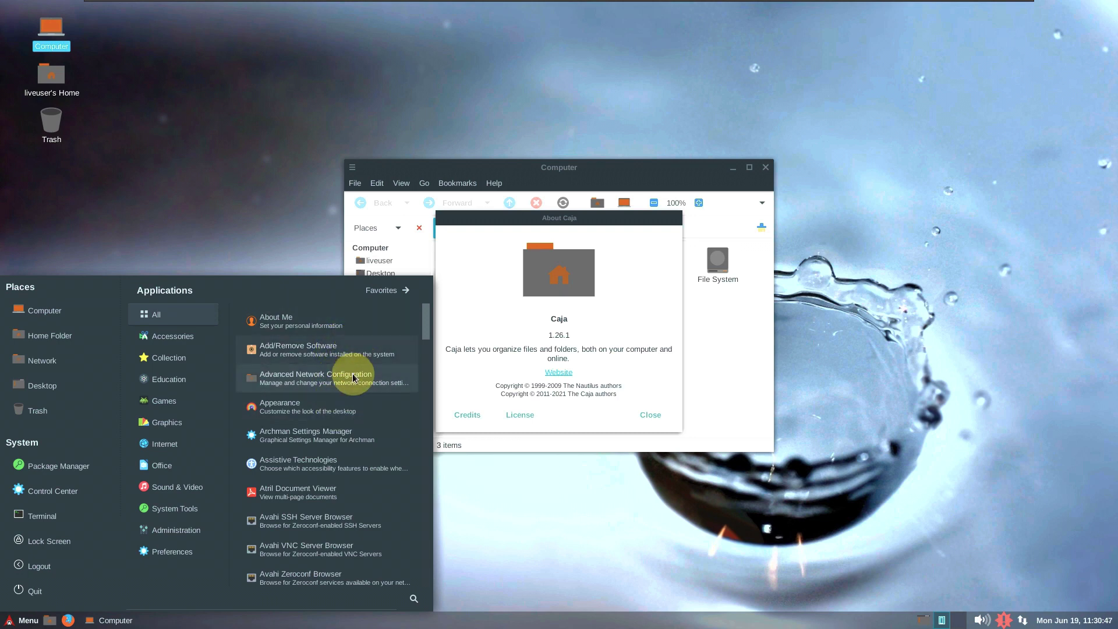
scroll(353, 377, down, 1)
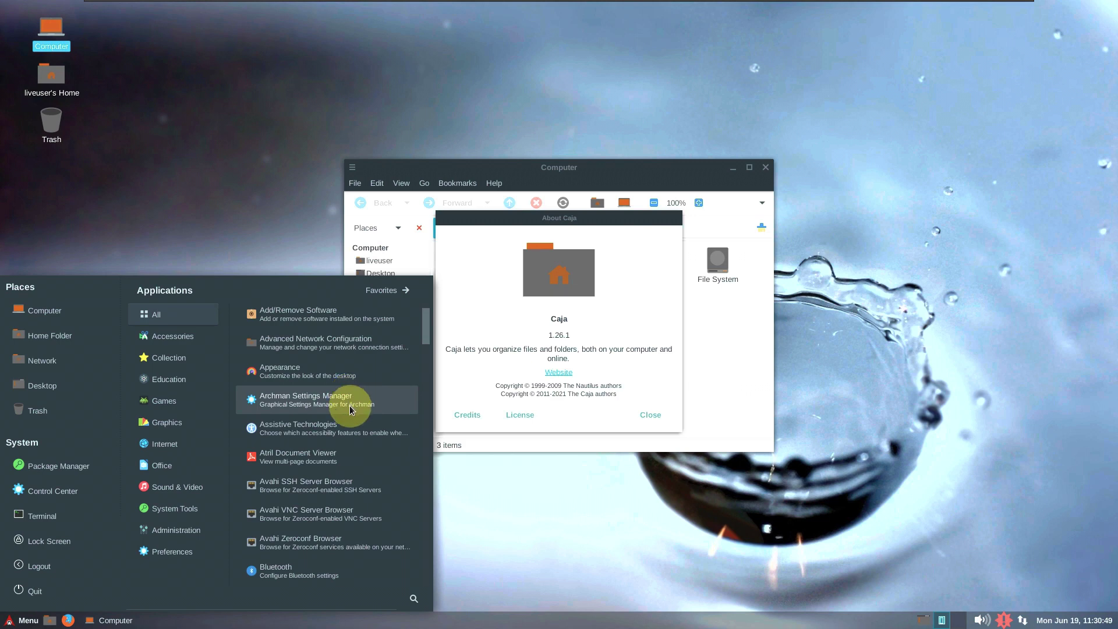
scroll(386, 432, down, 3)
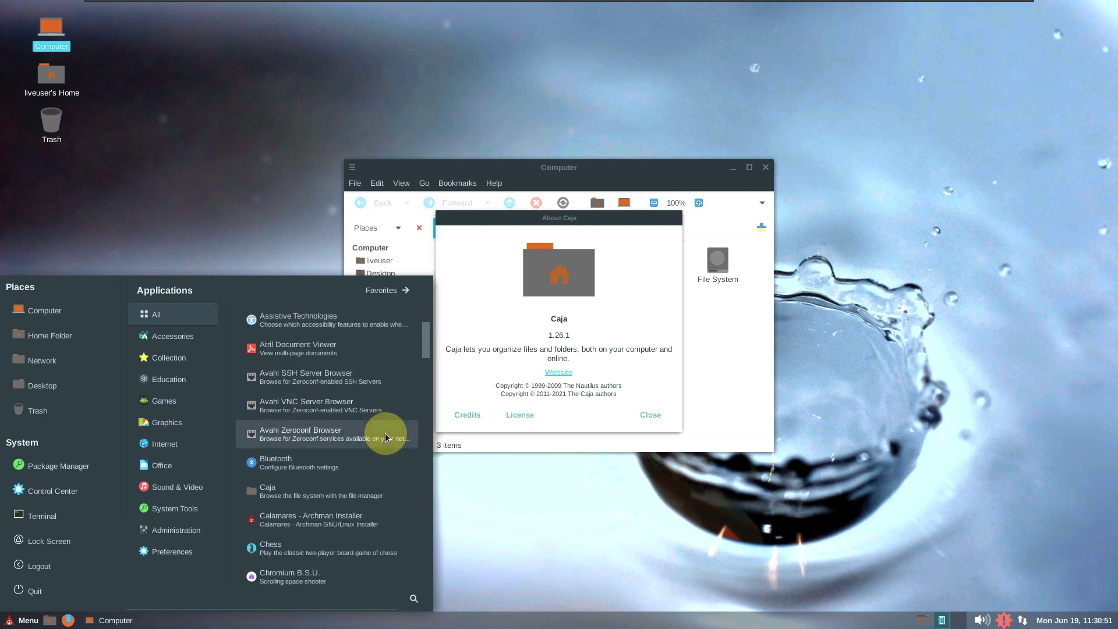
scroll(386, 432, down, 3)
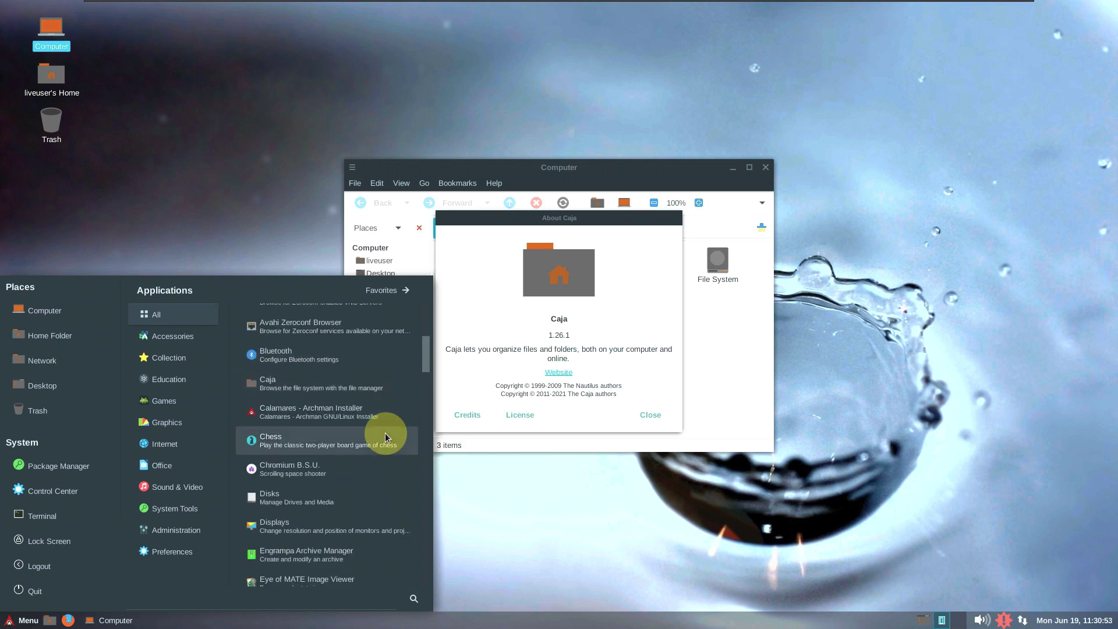
scroll(386, 437, down, 1)
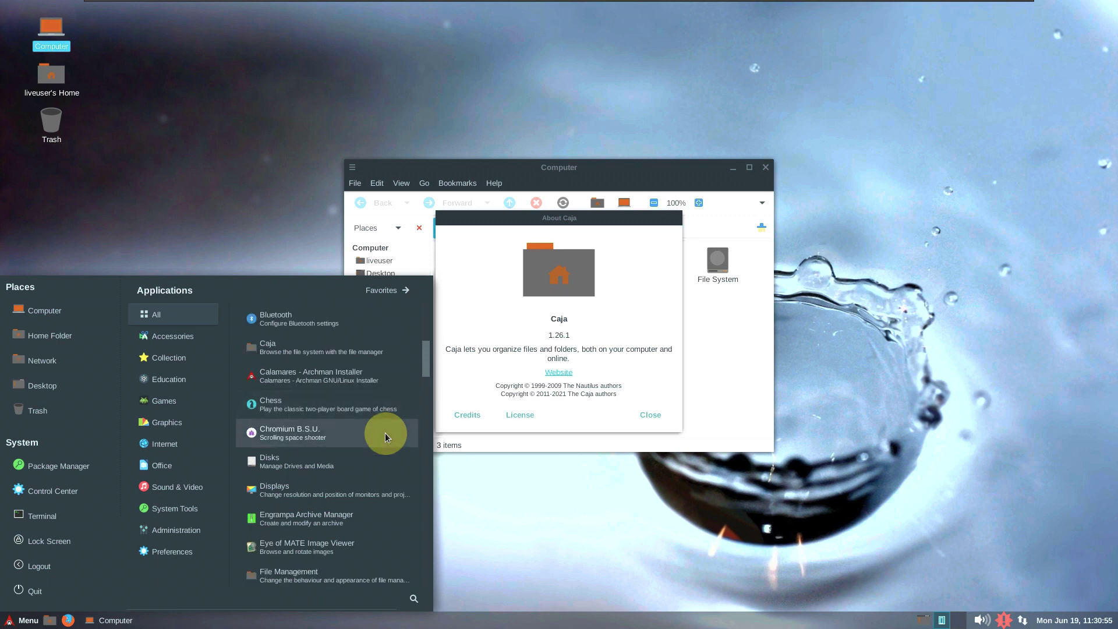
scroll(386, 437, down, 2)
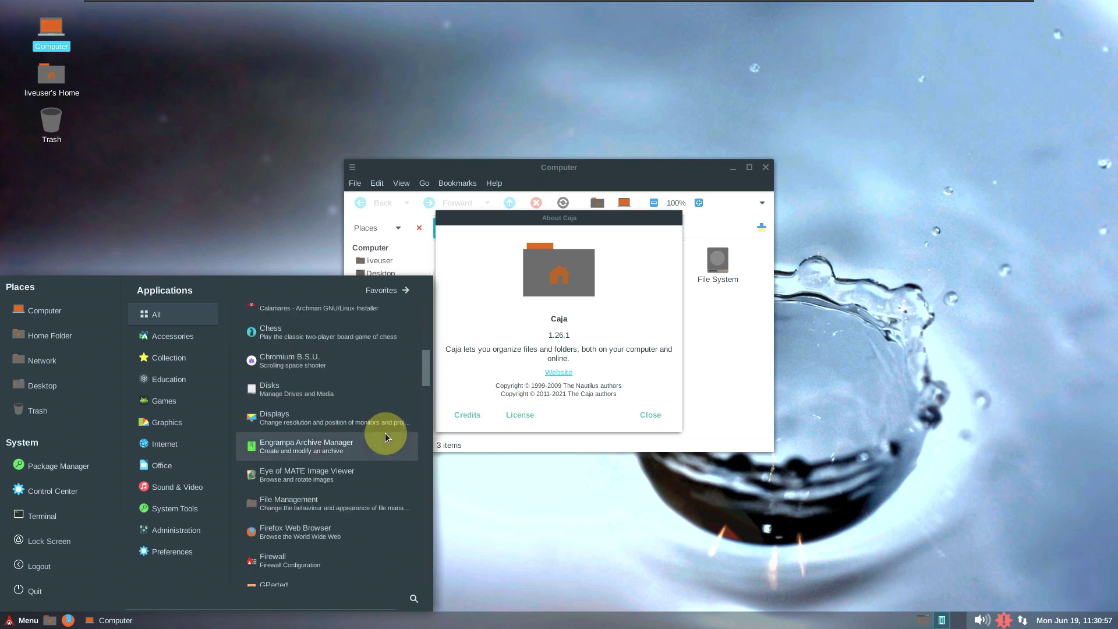
scroll(386, 432, down, 3)
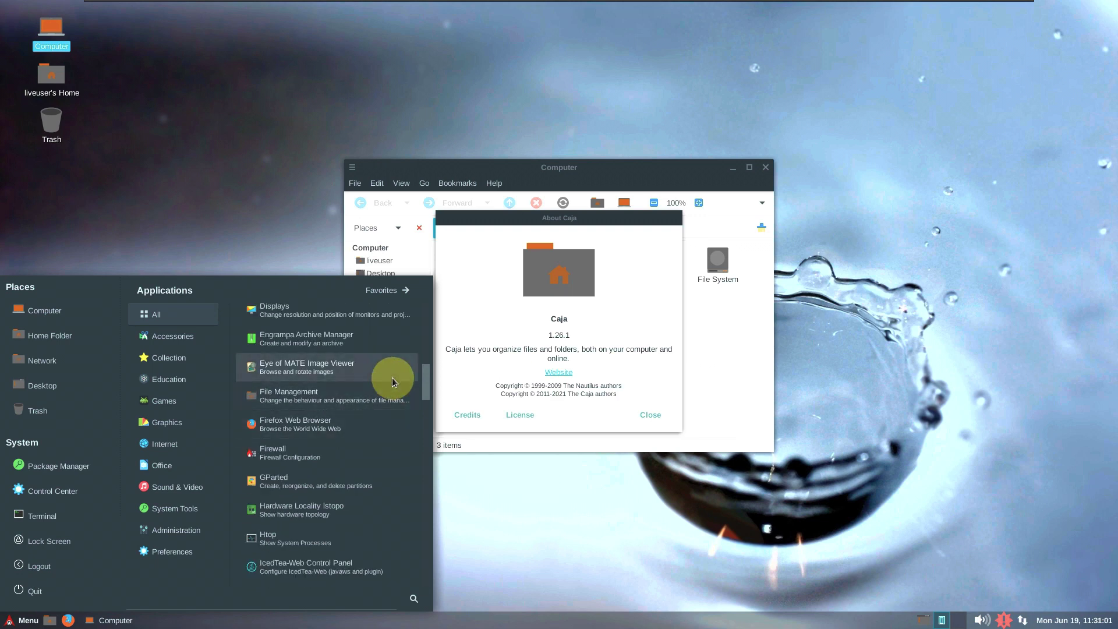
scroll(367, 423, down, 1)
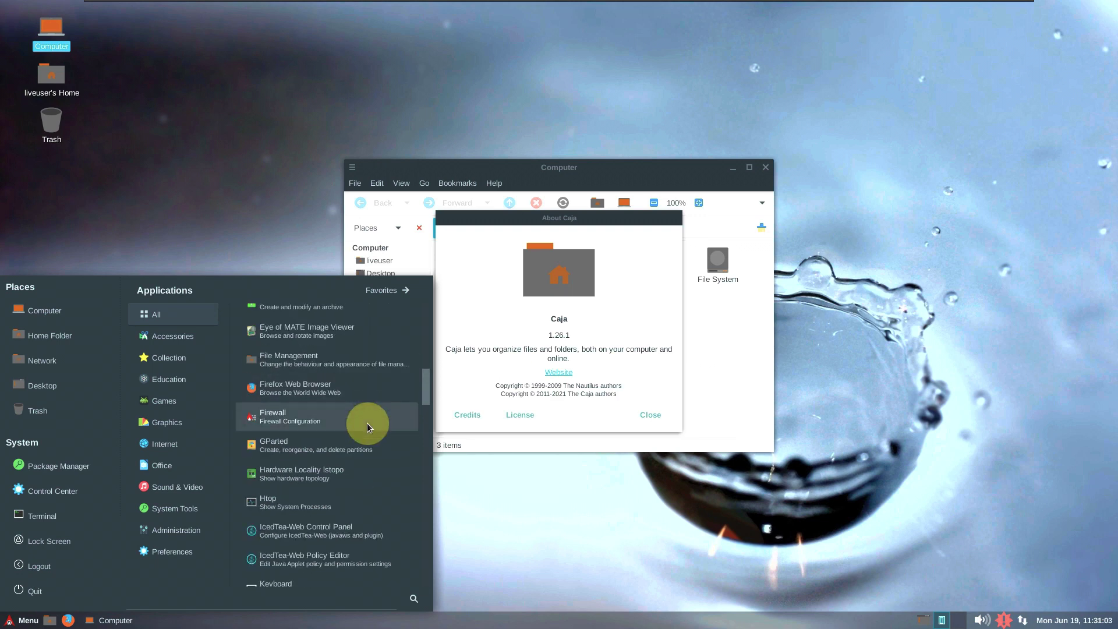
click(367, 423)
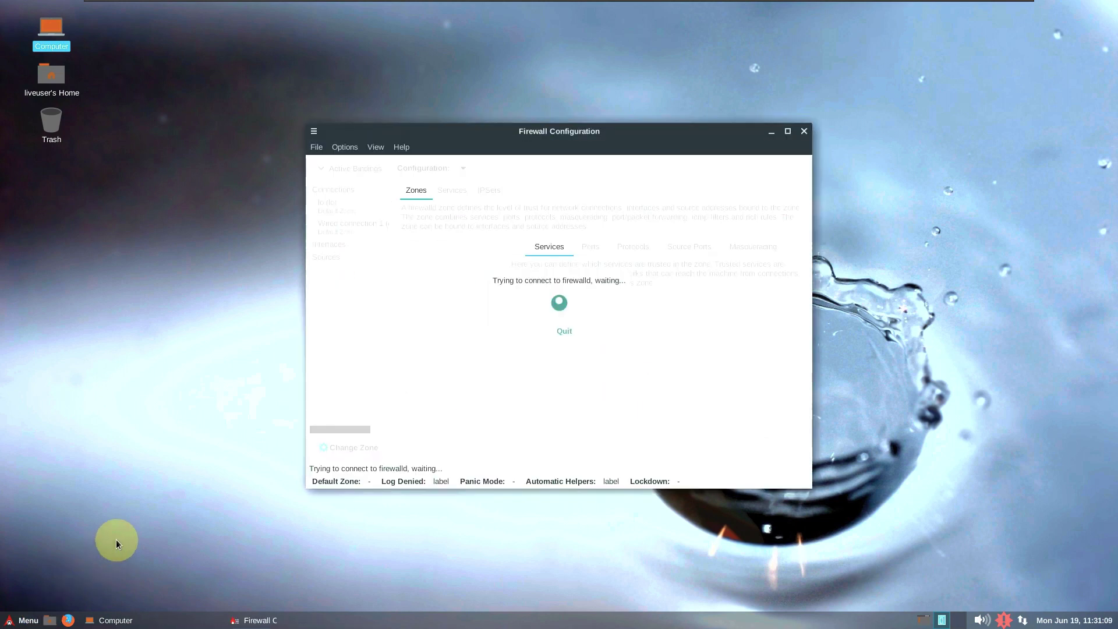
- Look through the list of all installed applications down to its end and back up to its beginning
click(28, 621)
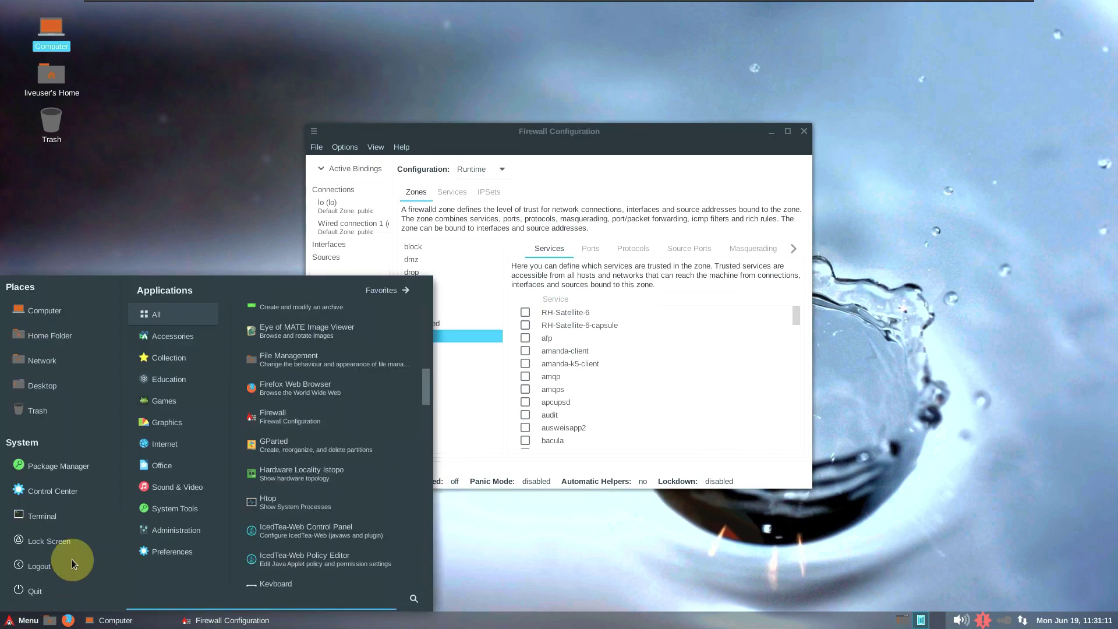
click(212, 356)
click(216, 316)
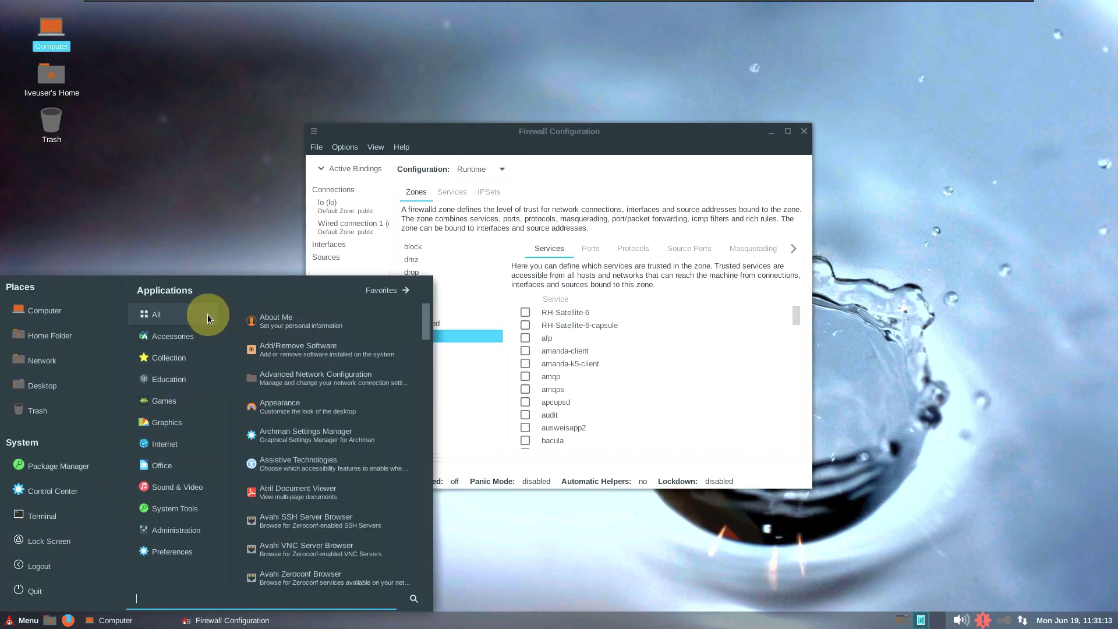
drag(428, 317, 393, 578)
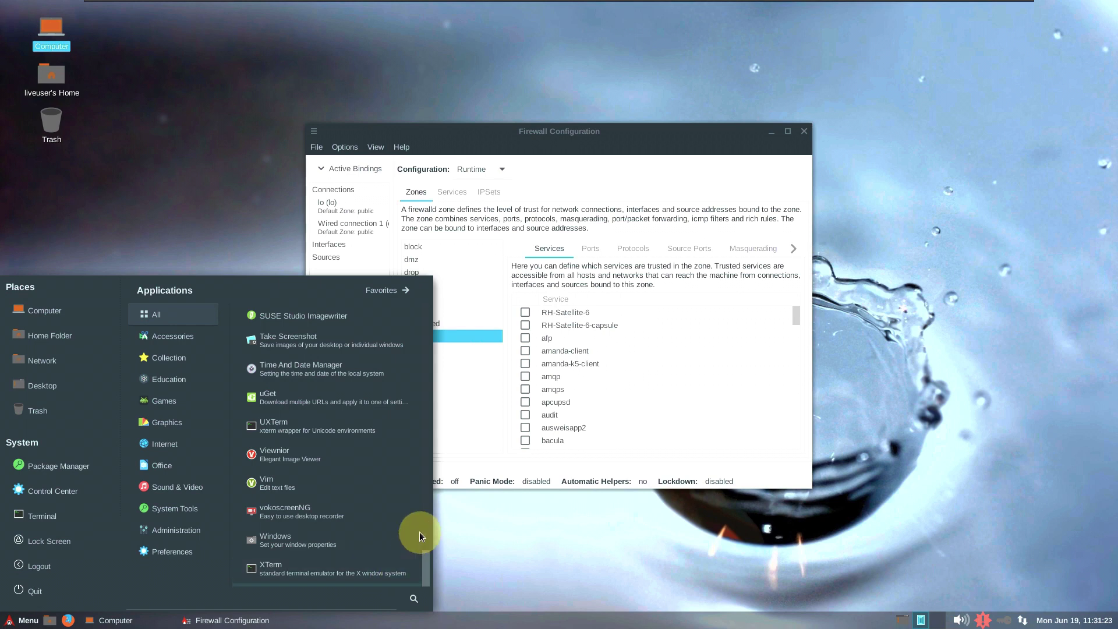
scroll(382, 522, up, 4)
scroll(382, 524, up, 1)
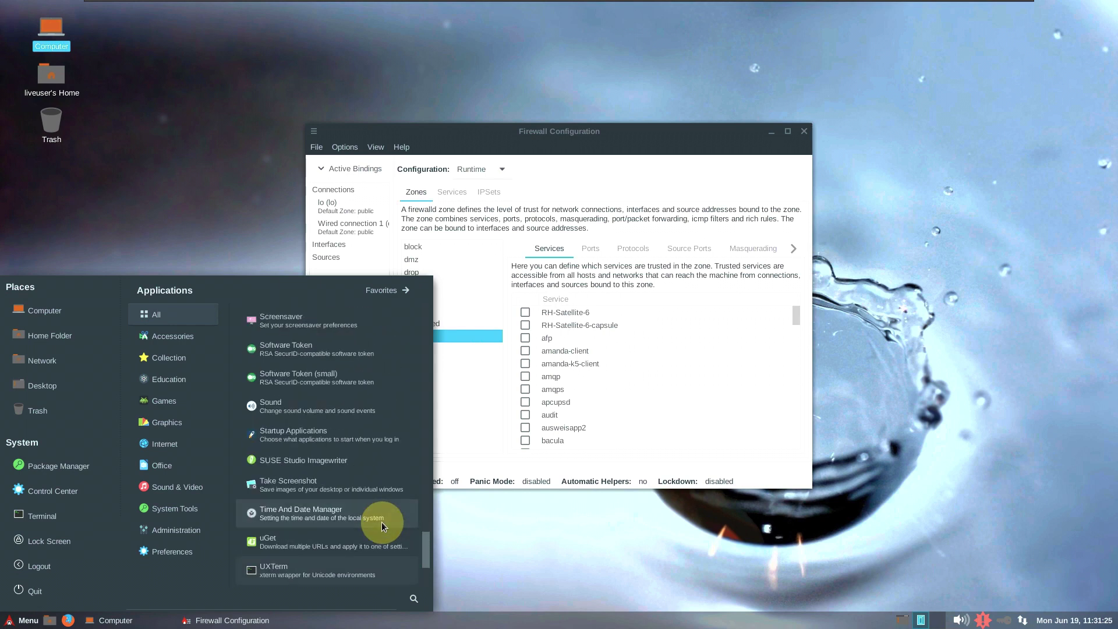
scroll(382, 522, up, 1)
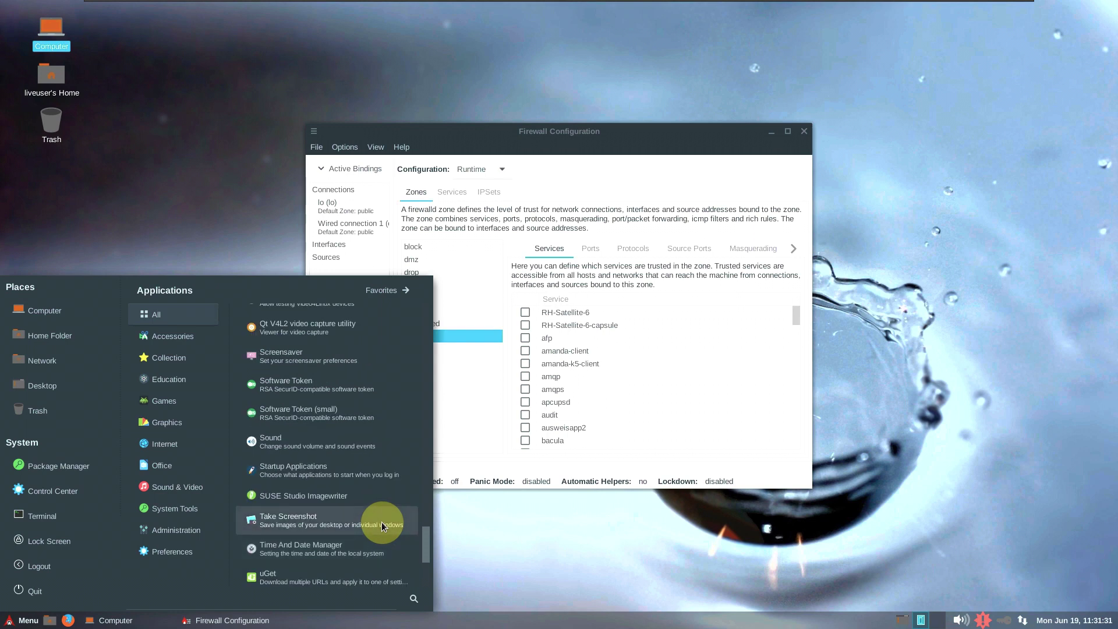
scroll(382, 522, up, 7)
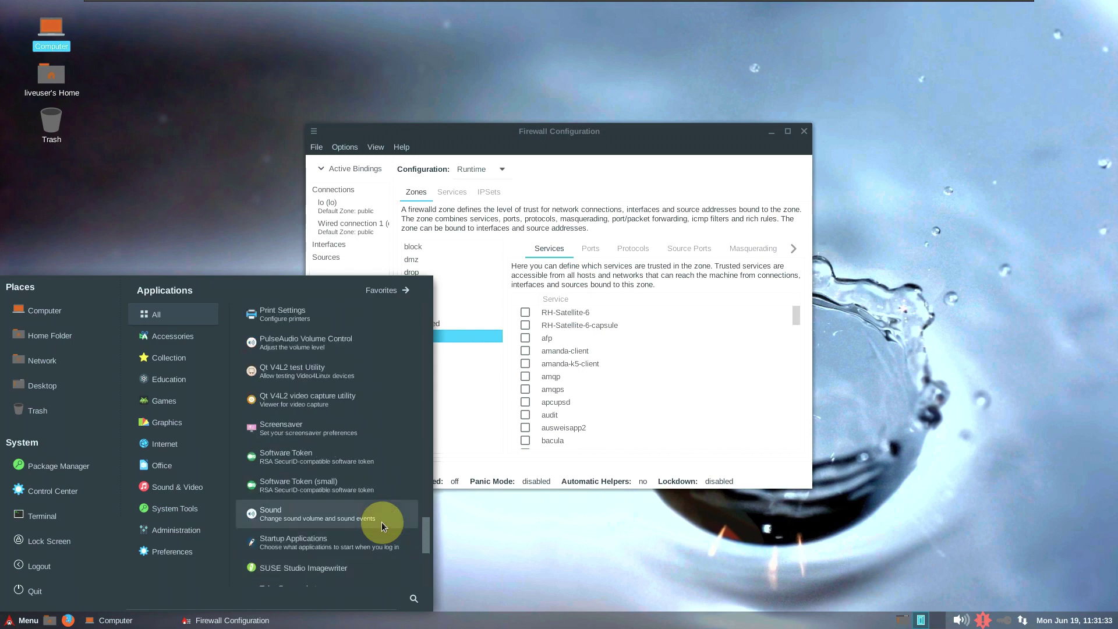
scroll(382, 522, up, 3)
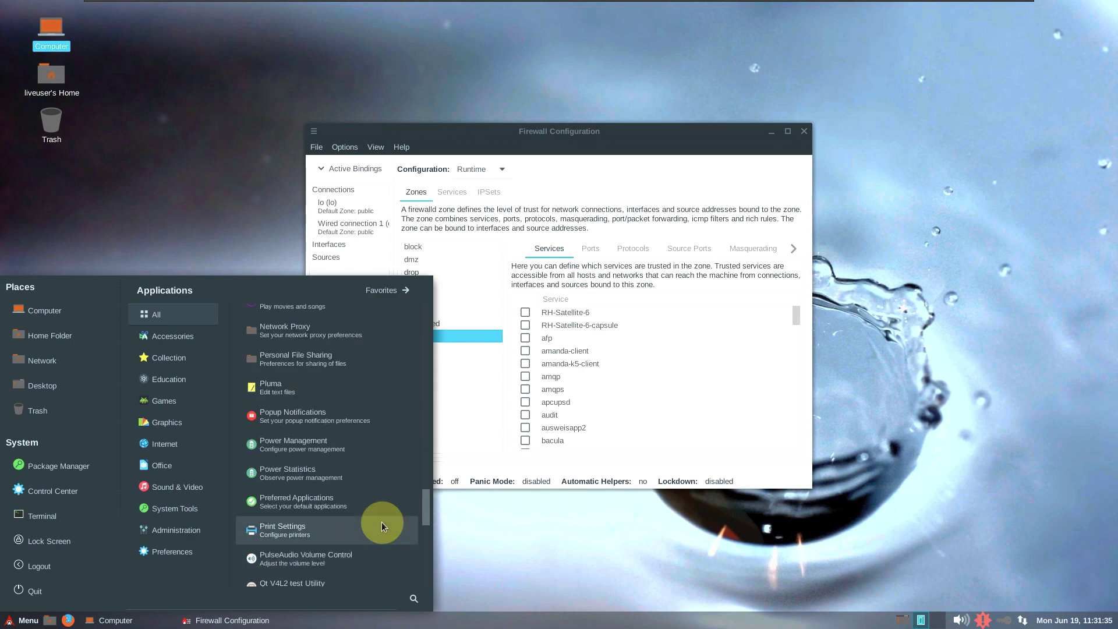
scroll(382, 522, up, 2)
scroll(382, 522, up, 10)
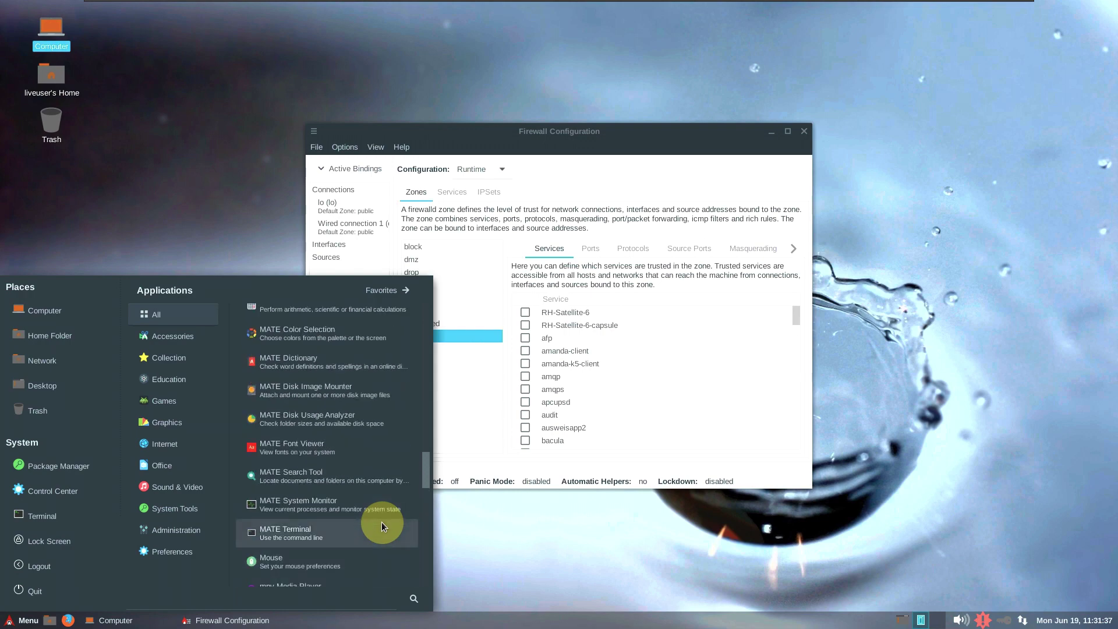
scroll(382, 522, up, 12)
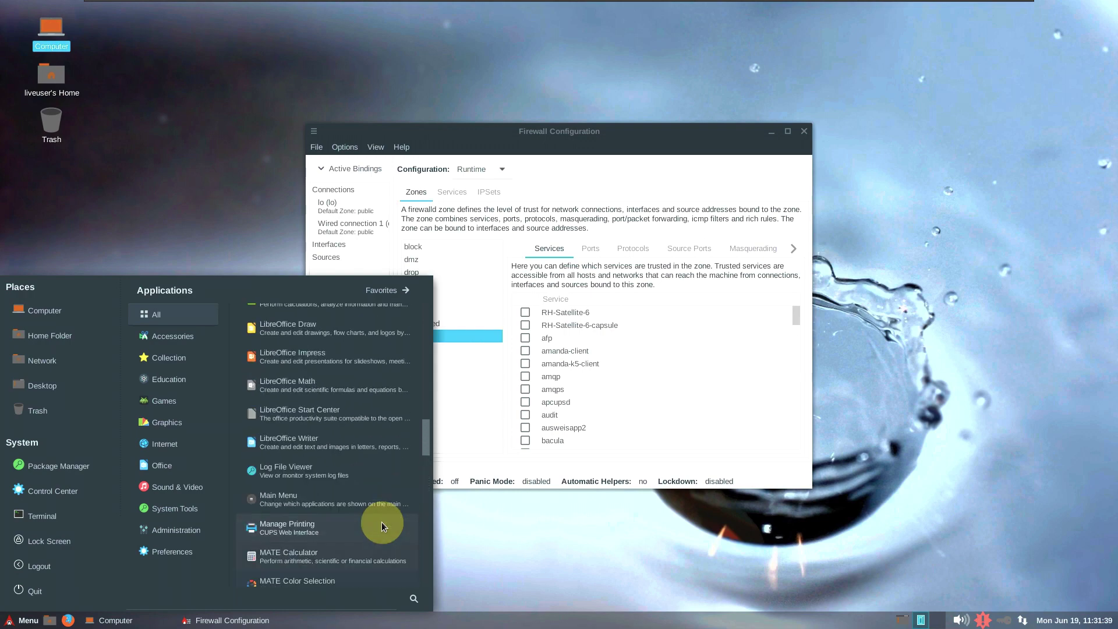
scroll(382, 522, up, 20)
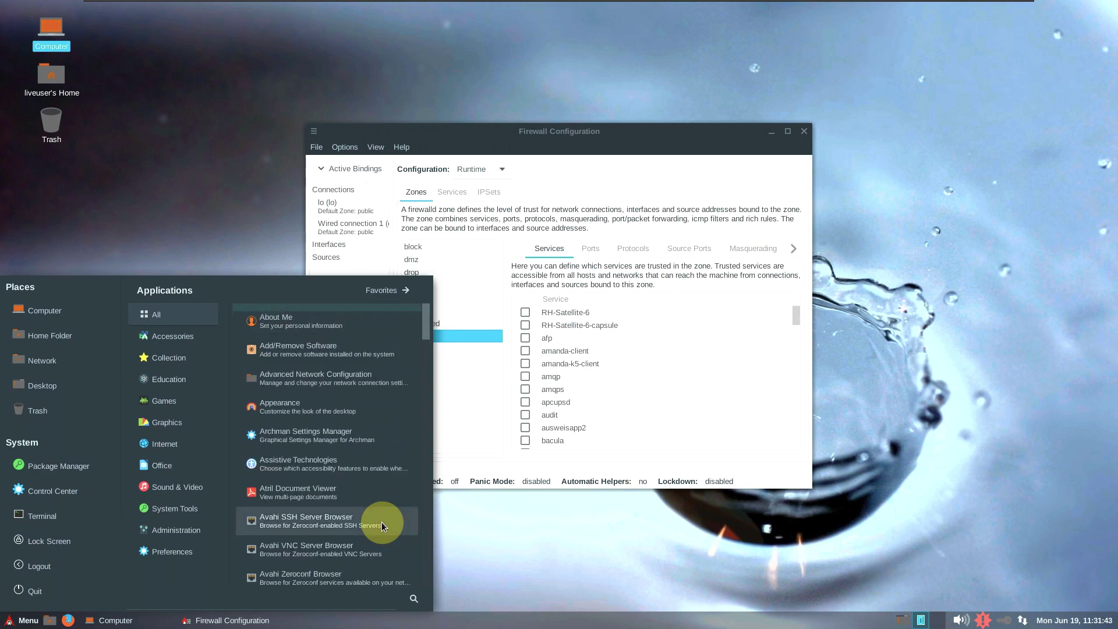
- Browse the Accessories, Collection, Education, Games and Graphics application categories and open LibreOffice Draw
click(146, 334)
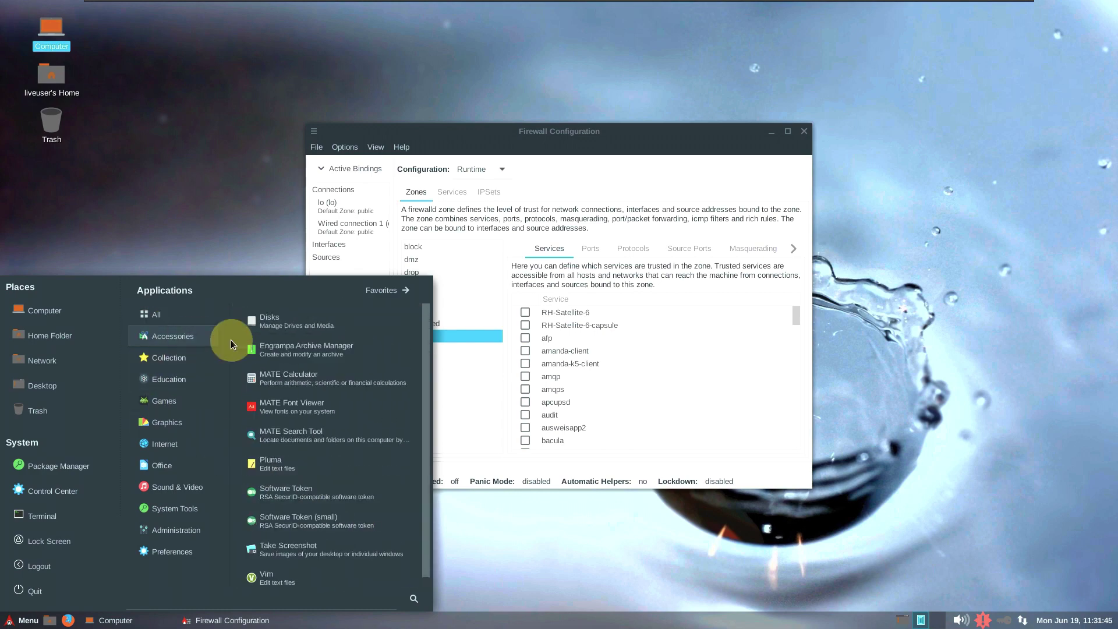
scroll(385, 396, down, 1)
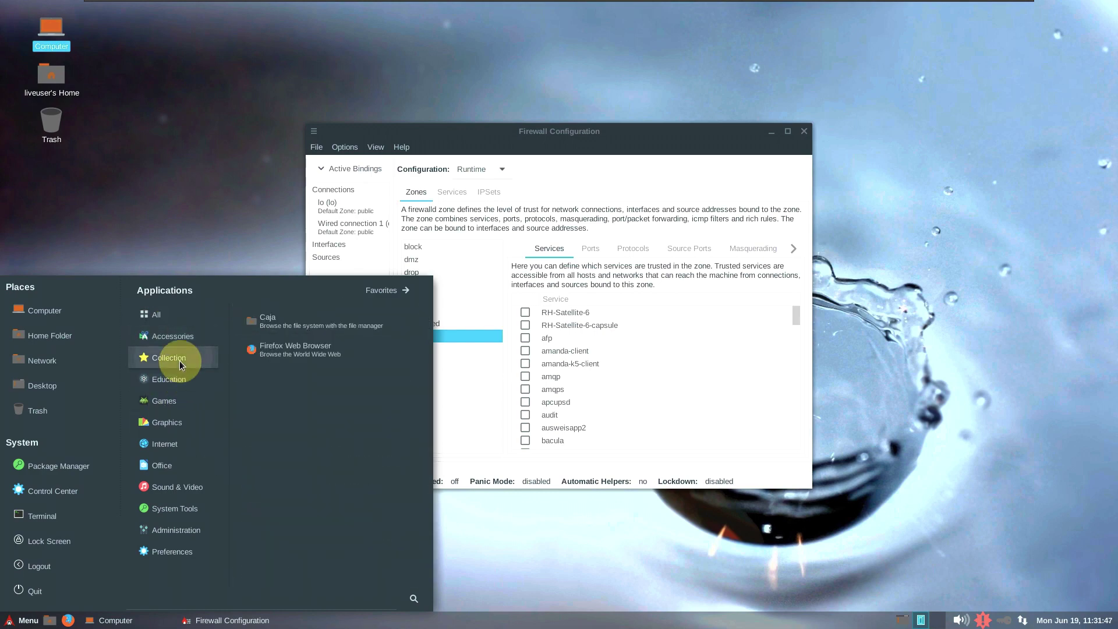
mouse_move(183, 386)
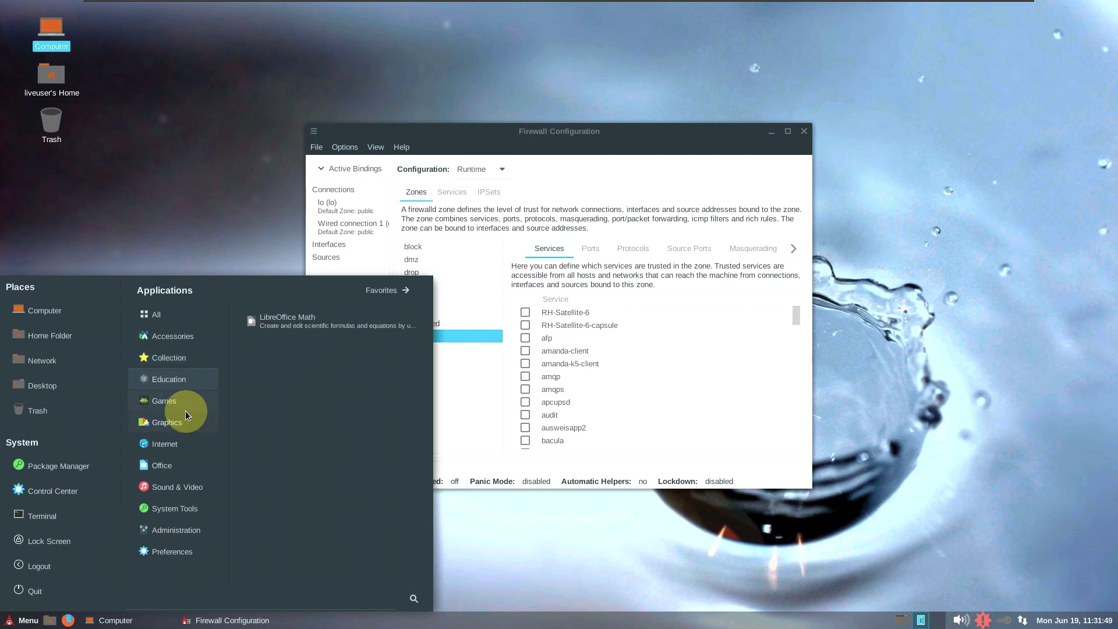
mouse_move(185, 405)
mouse_move(188, 425)
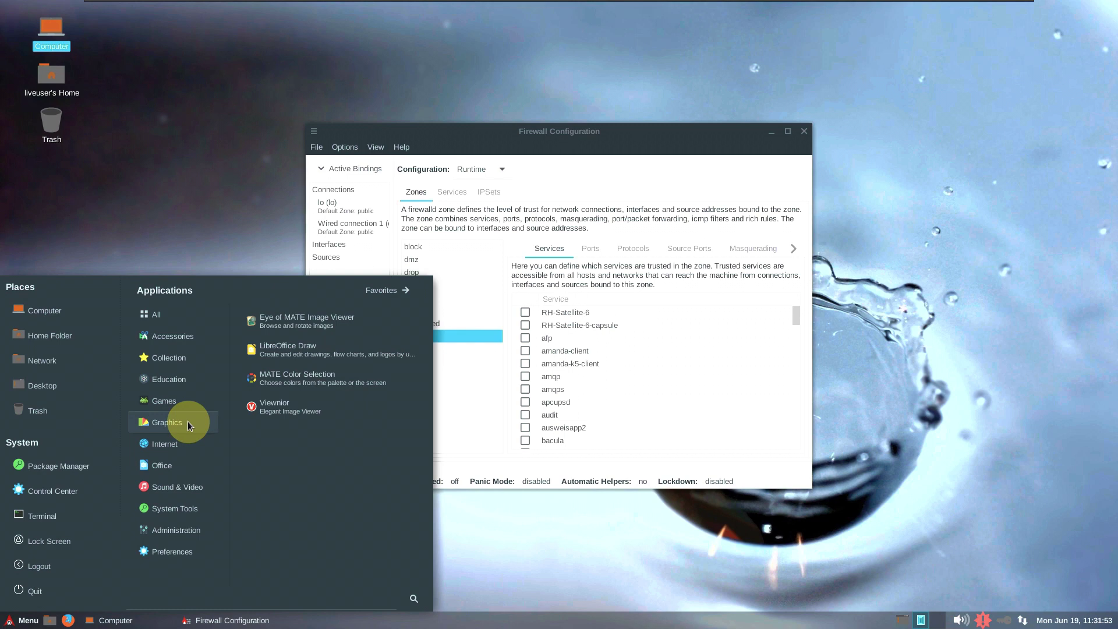
click(374, 350)
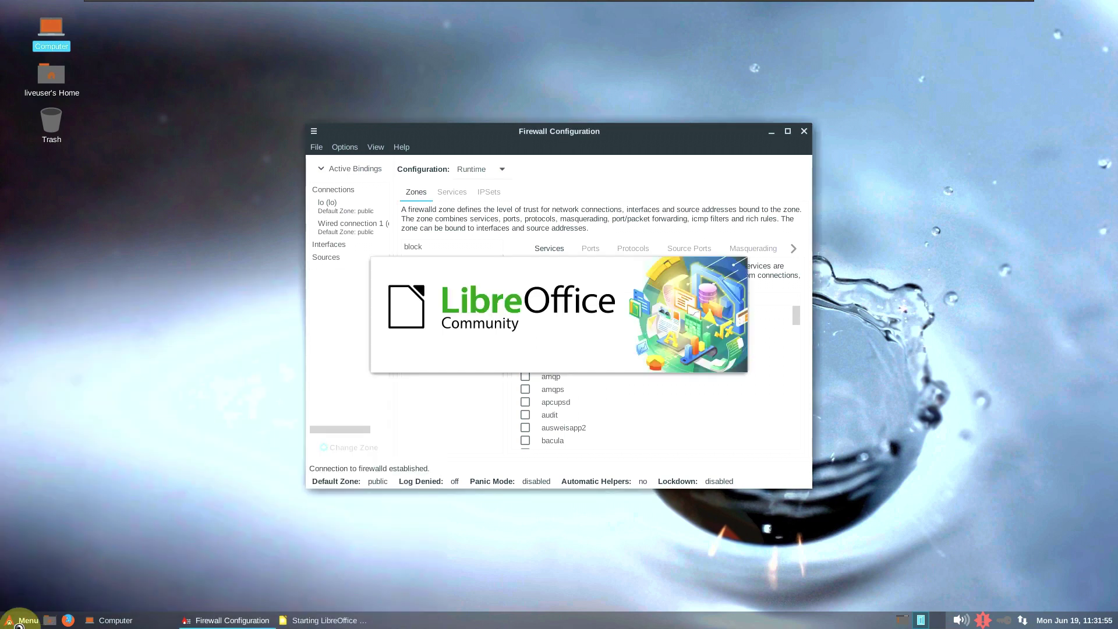
- Dismiss the Tip of the Day, view LibreOffice's version details, and close LibreOffice Draw
click(20, 621)
mouse_move(163, 451)
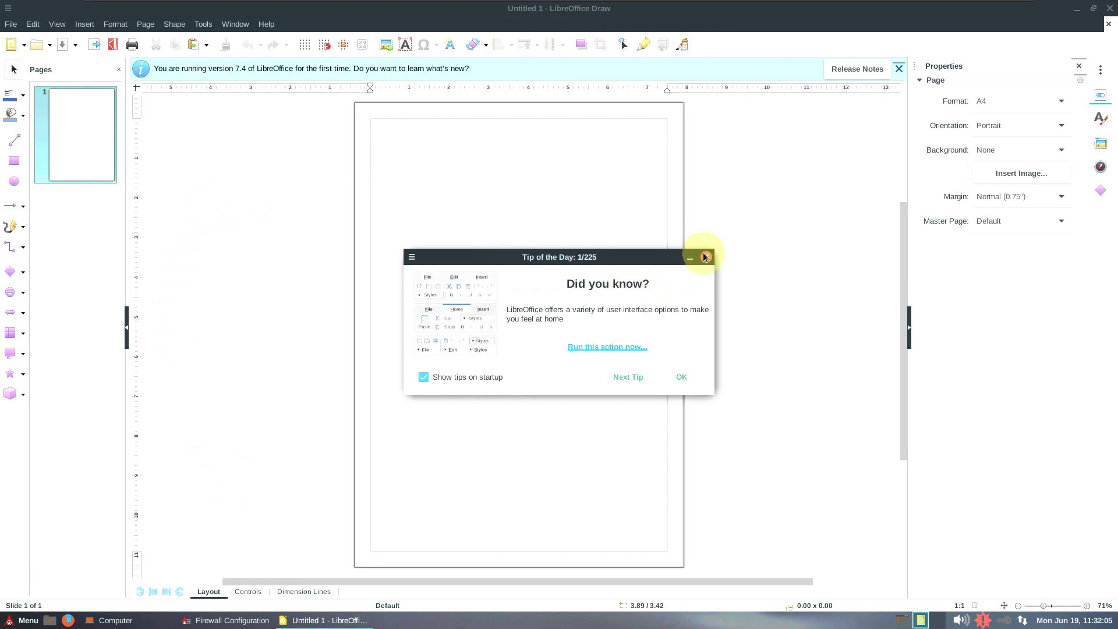
click(705, 257)
click(270, 26)
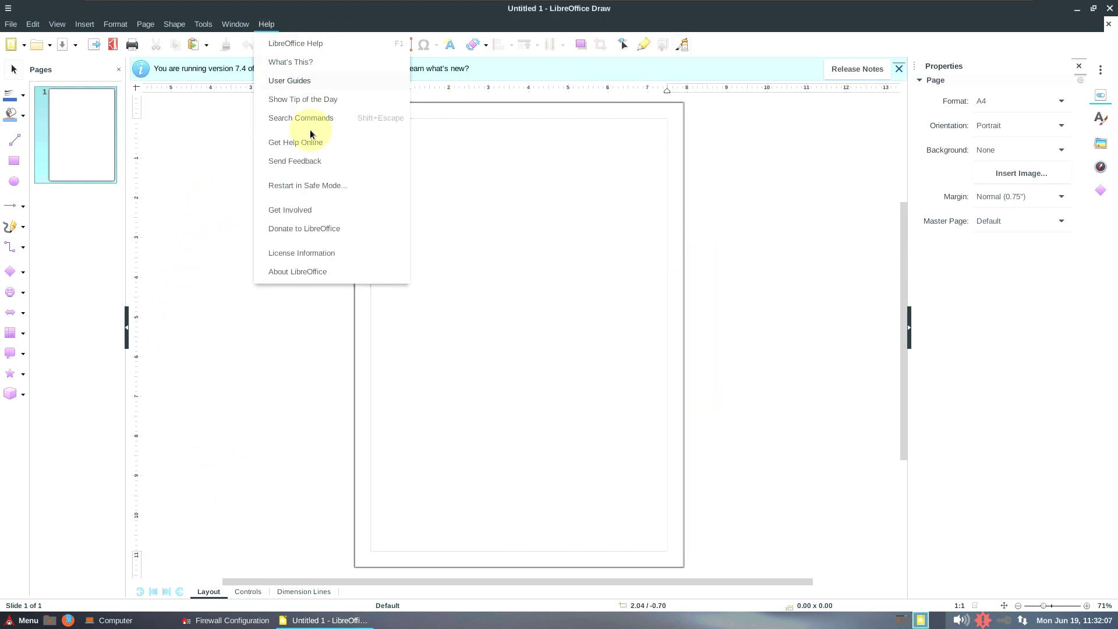
click(339, 268)
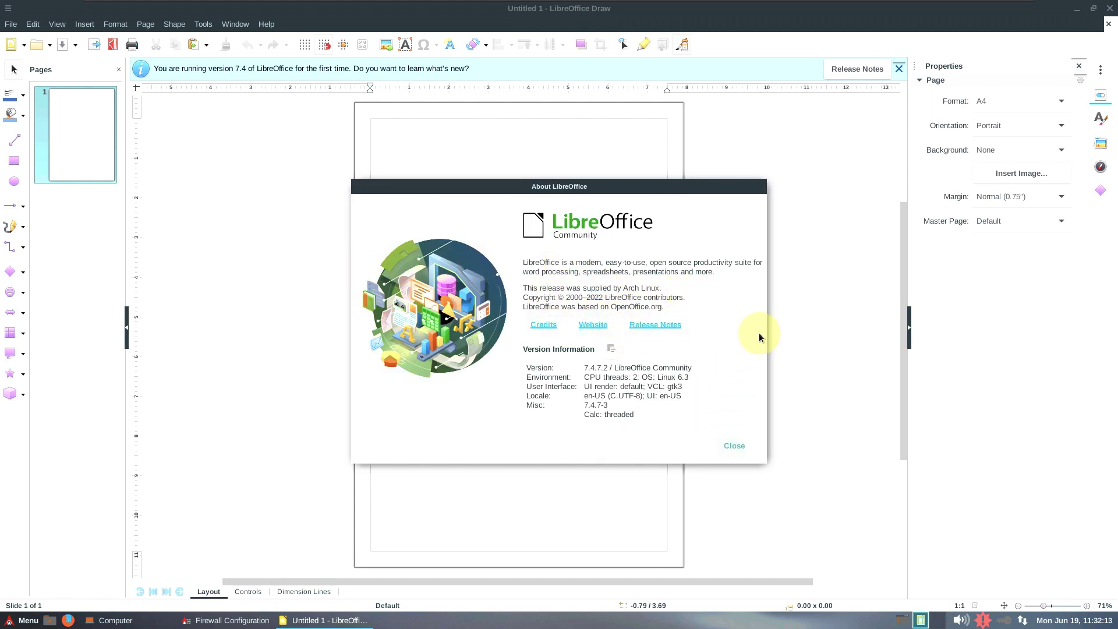
click(736, 443)
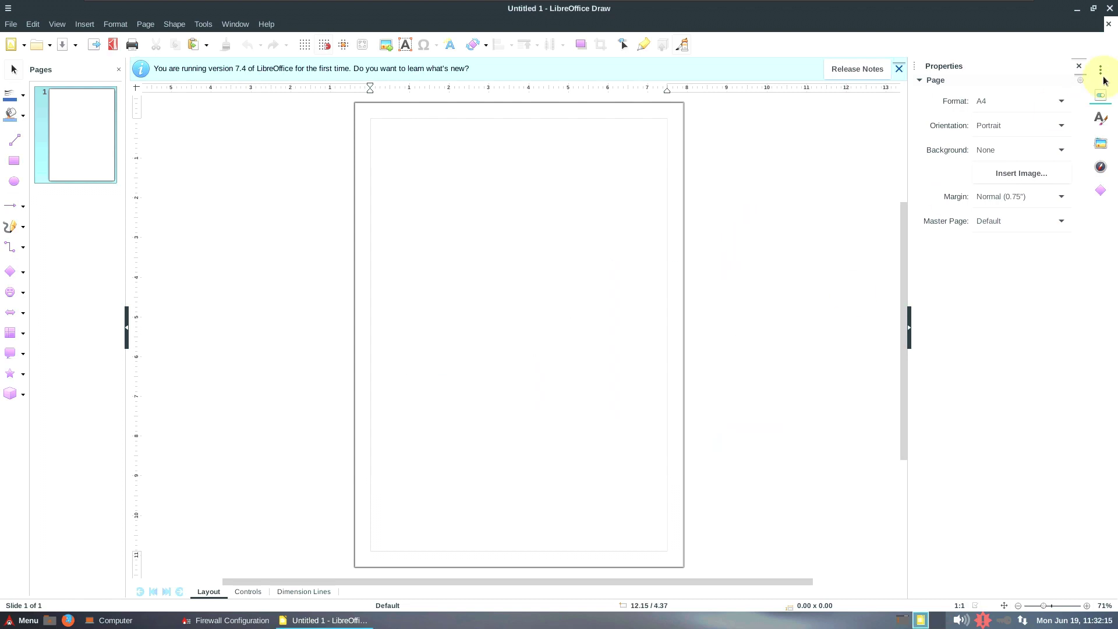
click(1110, 8)
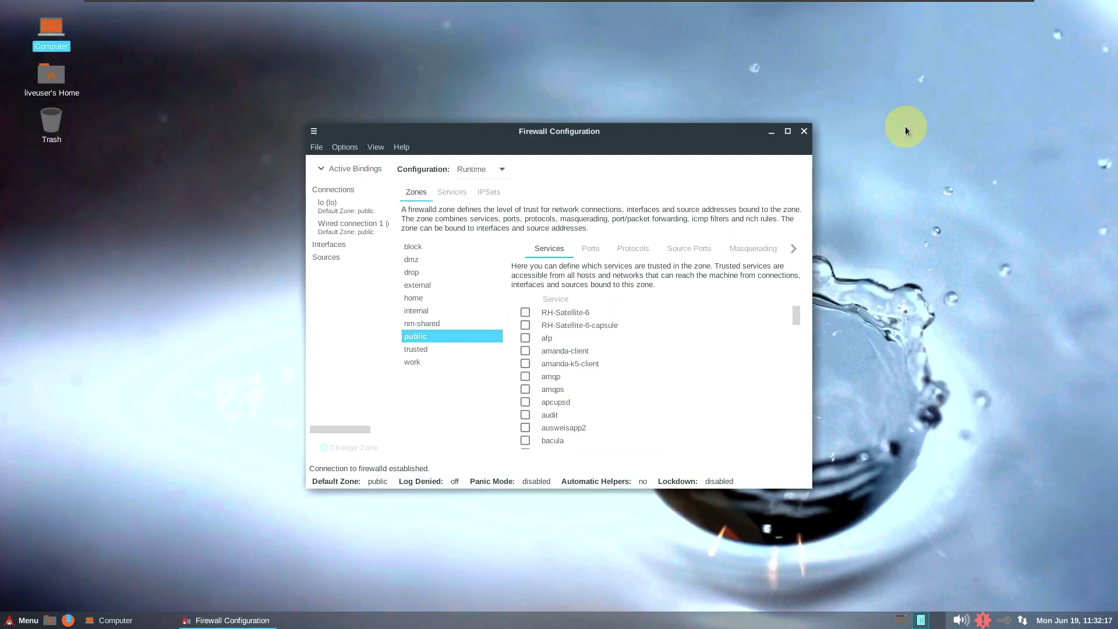
- Browse the Preferences, Administration, System Tools, Sound & Video and Office application categories and open Atril Document Viewer
click(19, 617)
mouse_move(193, 543)
scroll(316, 508, down, 10)
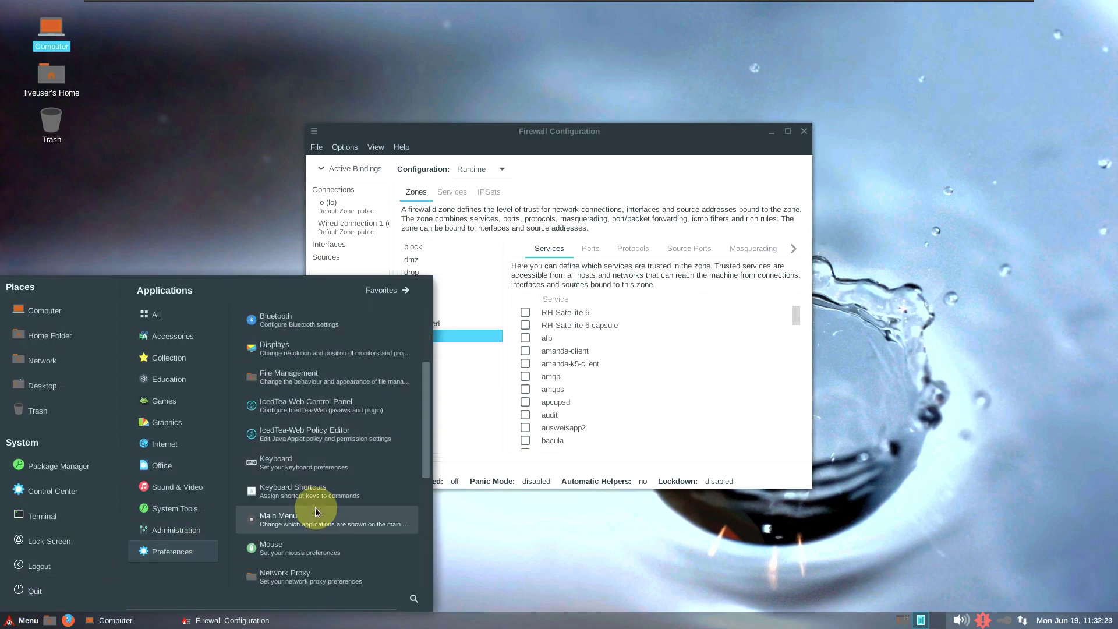
scroll(316, 510, down, 1)
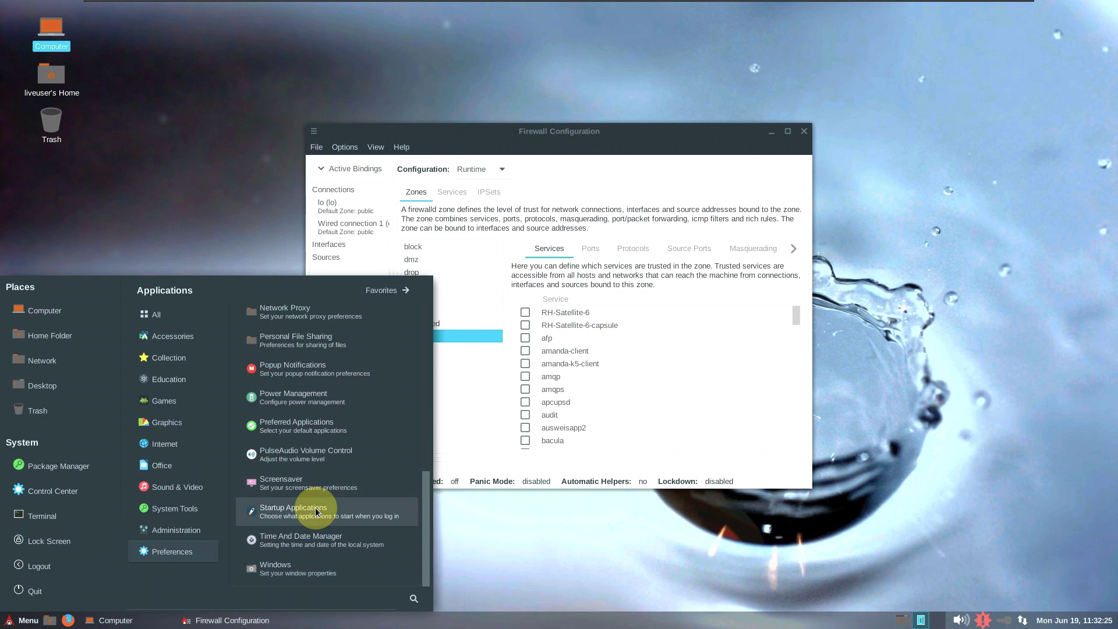
mouse_move(167, 530)
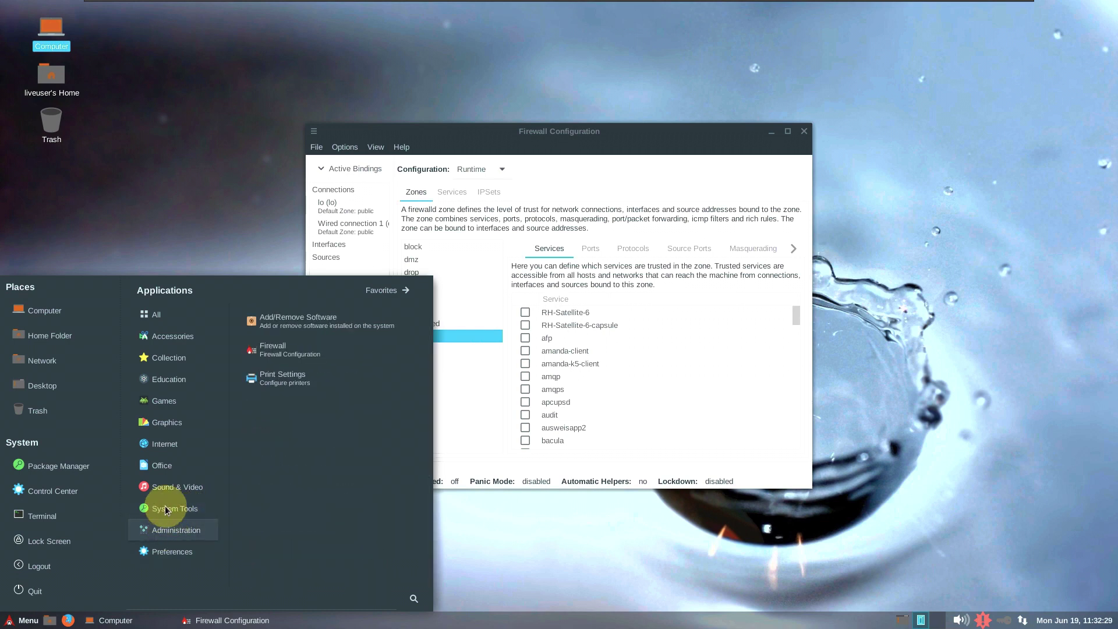
mouse_move(165, 505)
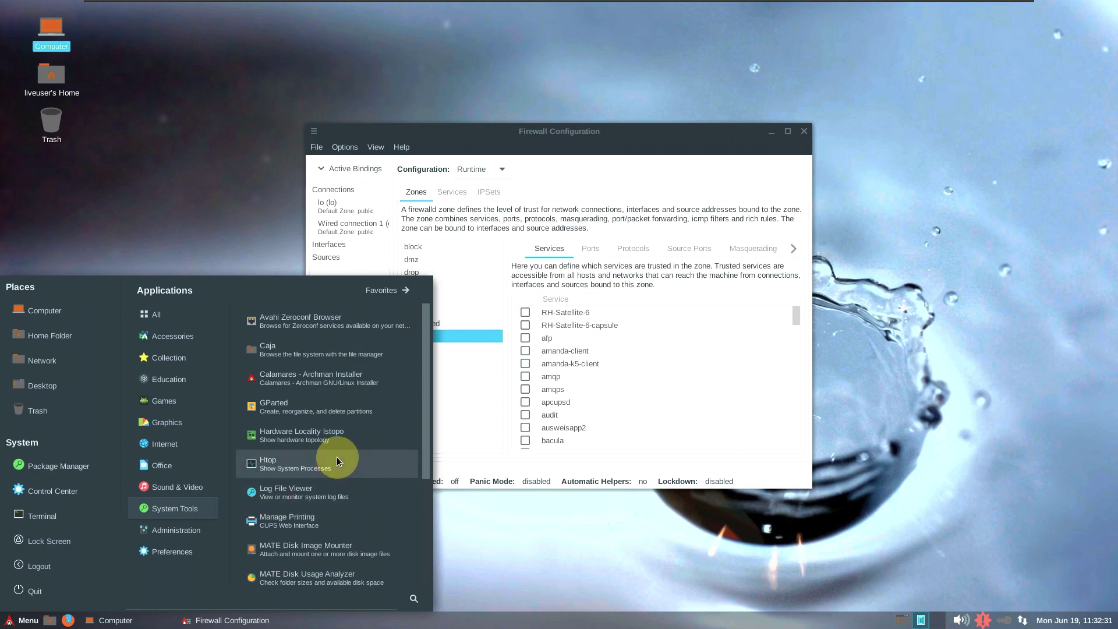
scroll(337, 460, down, 3)
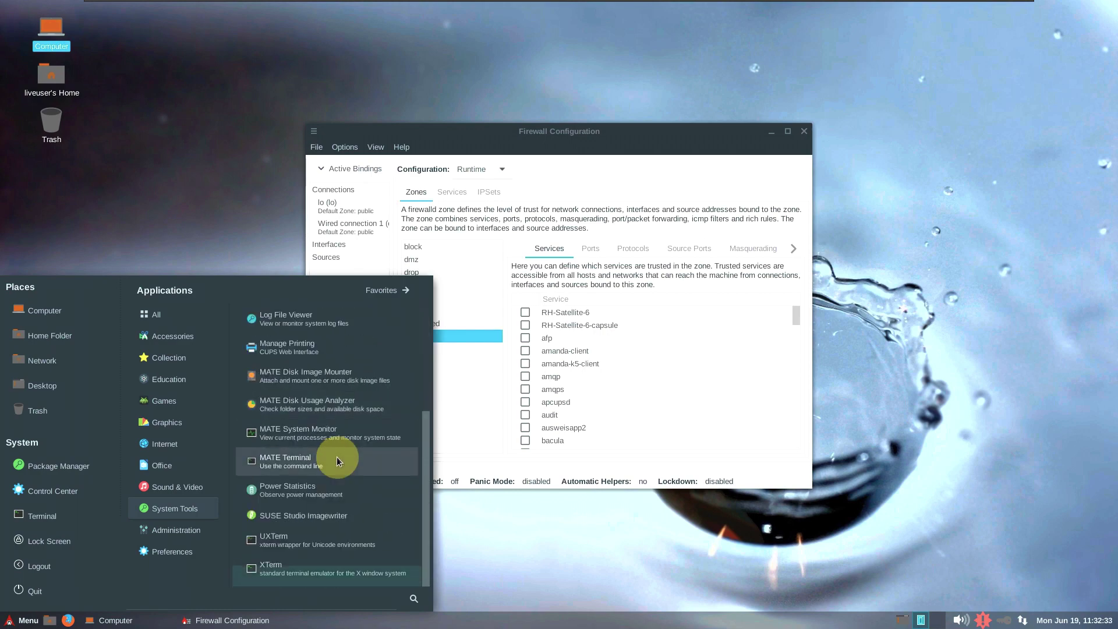
scroll(336, 456, up, 3)
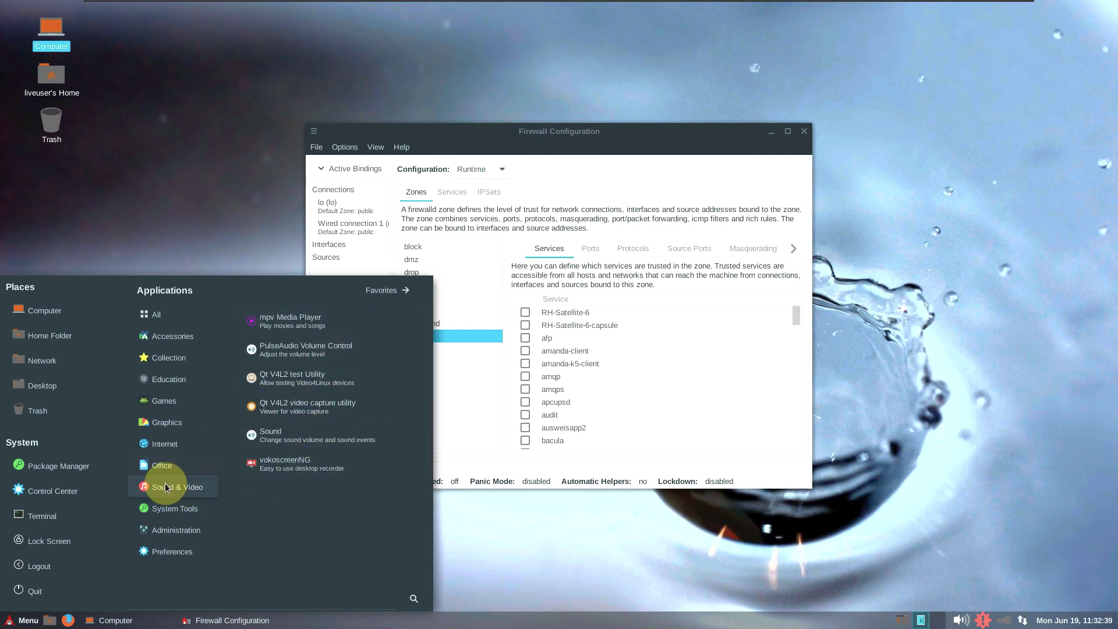
mouse_move(163, 466)
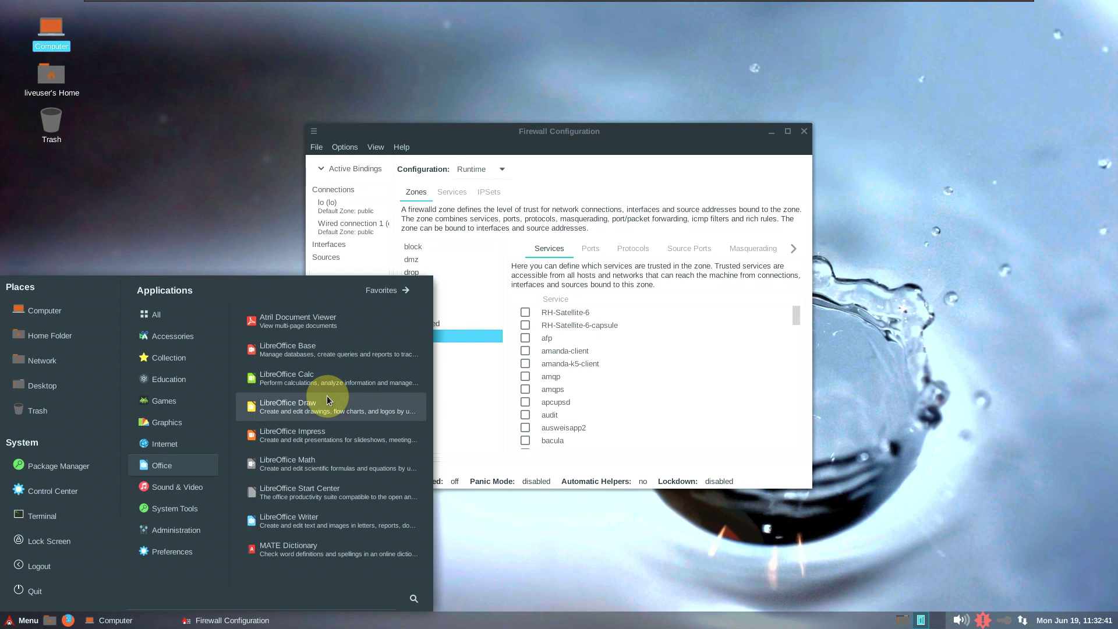
click(335, 326)
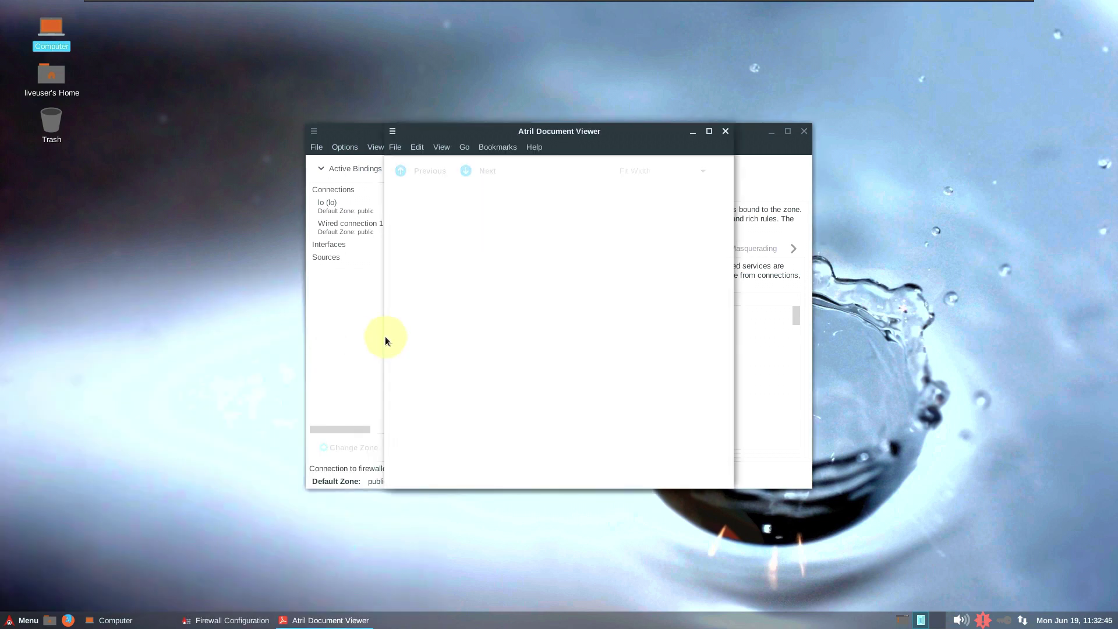
- View the About information of Atril Document Viewer and close the viewer
click(535, 148)
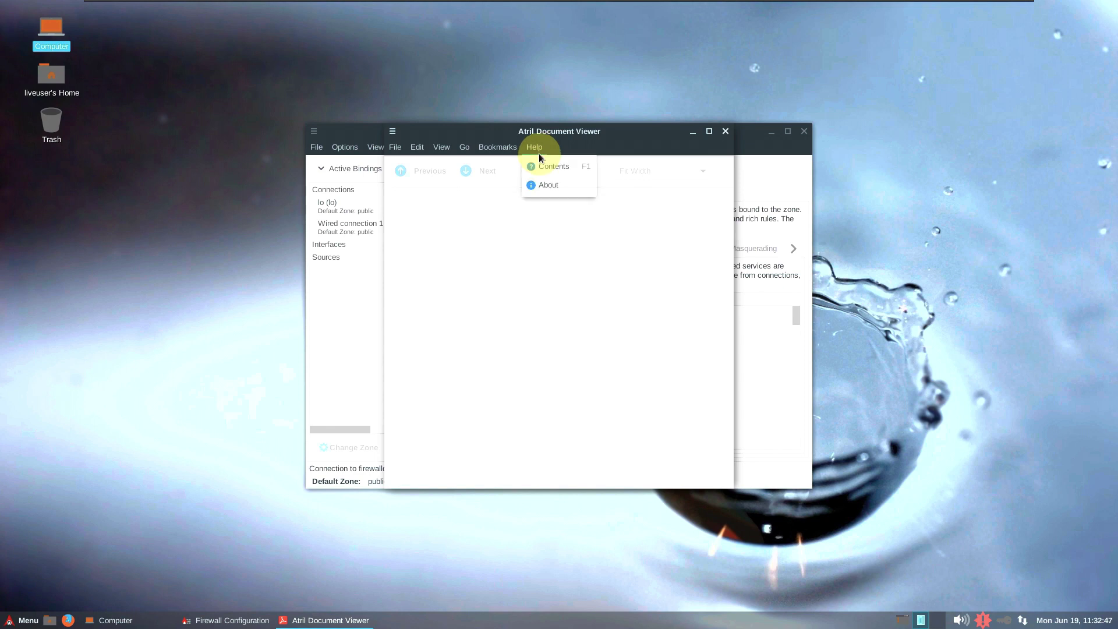
click(553, 197)
click(539, 146)
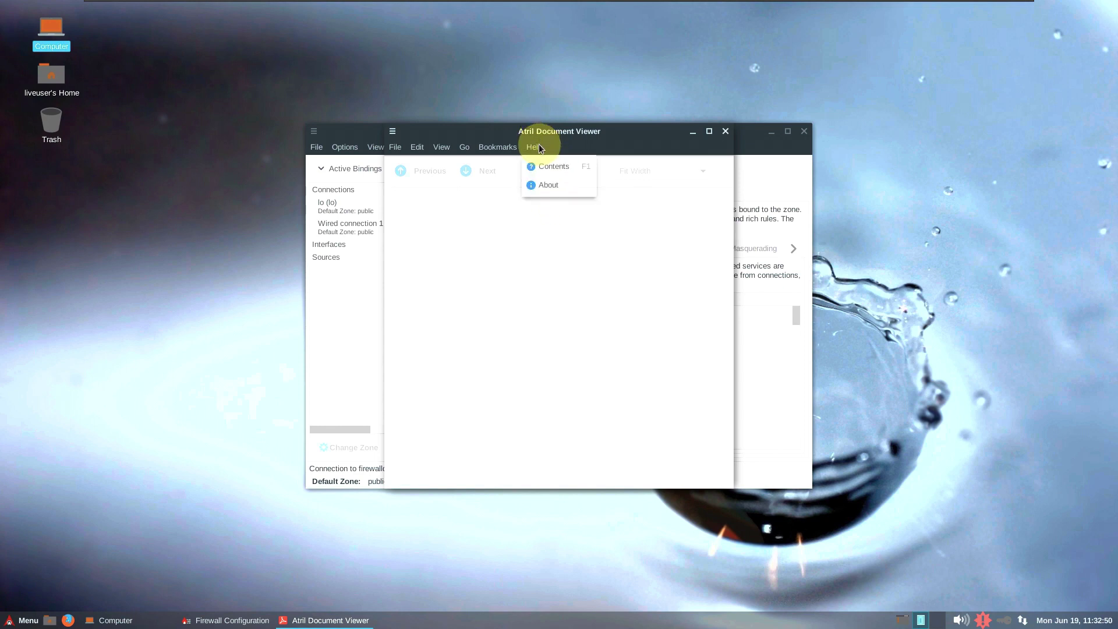
click(557, 191)
click(651, 410)
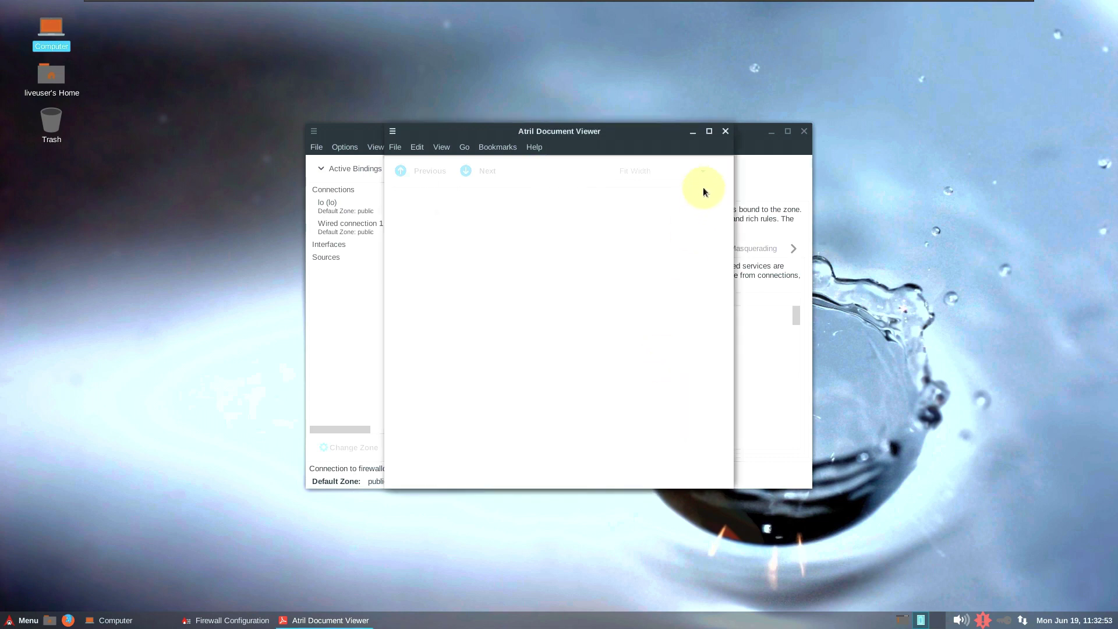
click(725, 131)
- View the version details of Firewall Configuration, and look through the public zone's full list of services in the maximized window
click(404, 147)
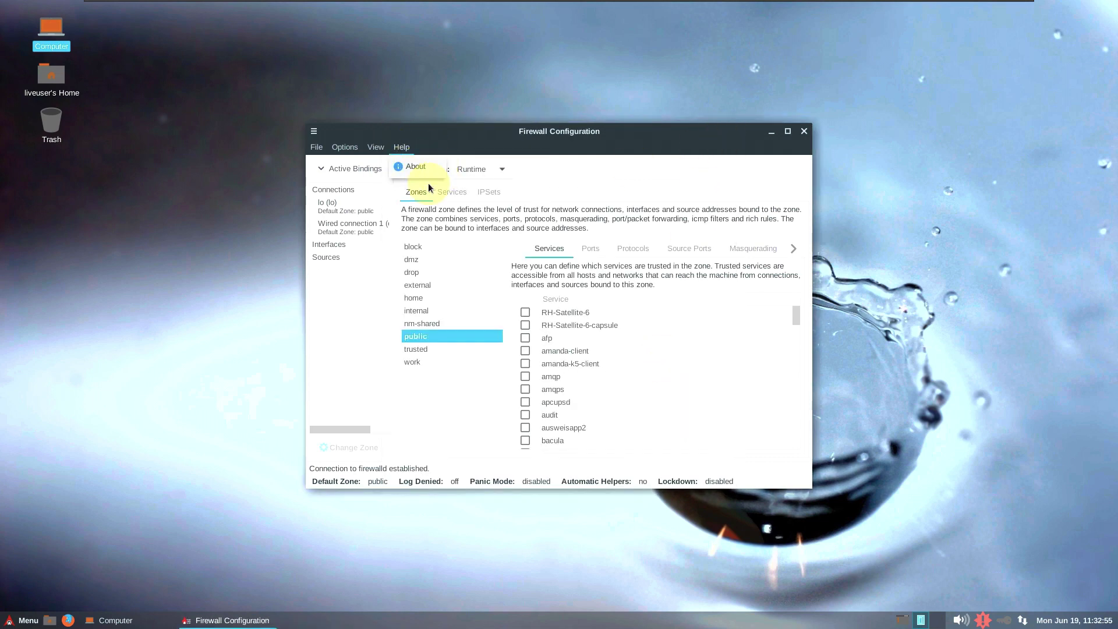
click(418, 170)
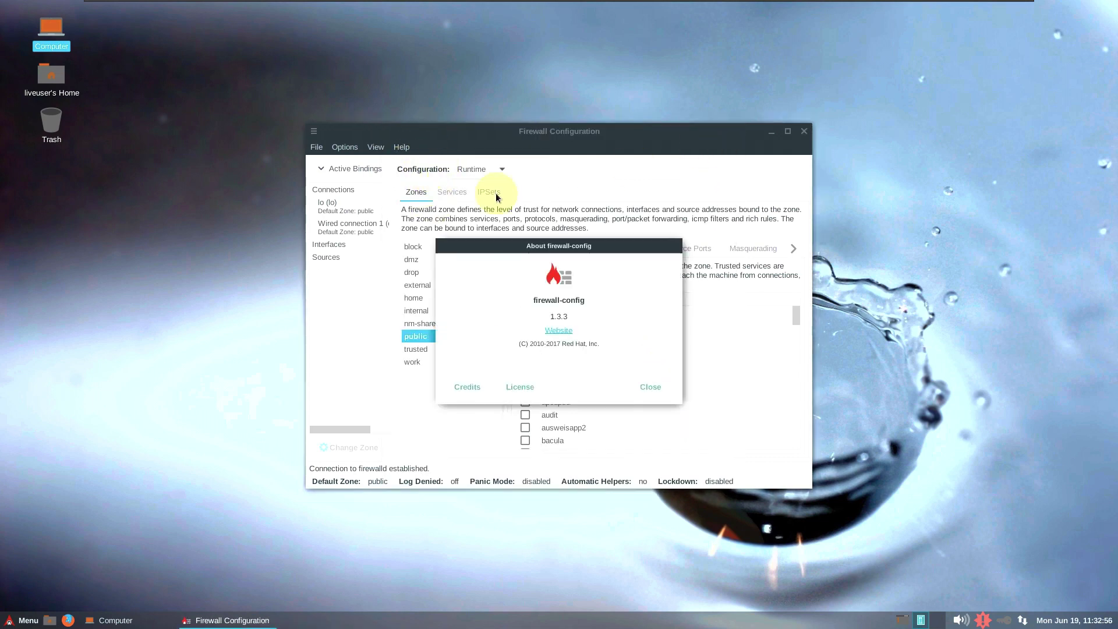
click(646, 384)
click(788, 133)
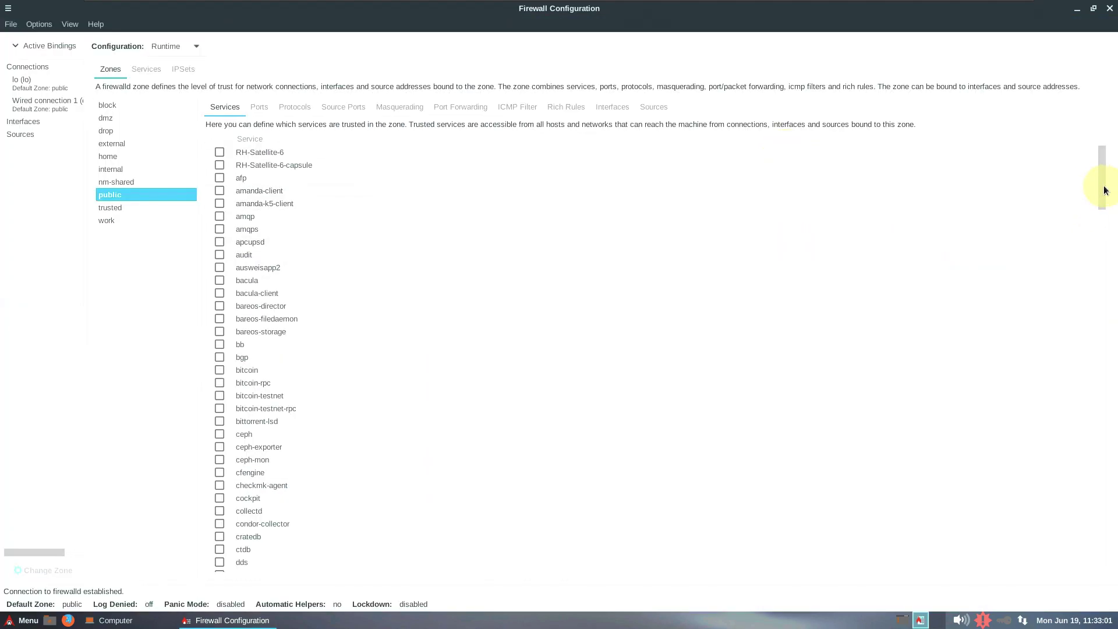
drag(1103, 218, 1083, 620)
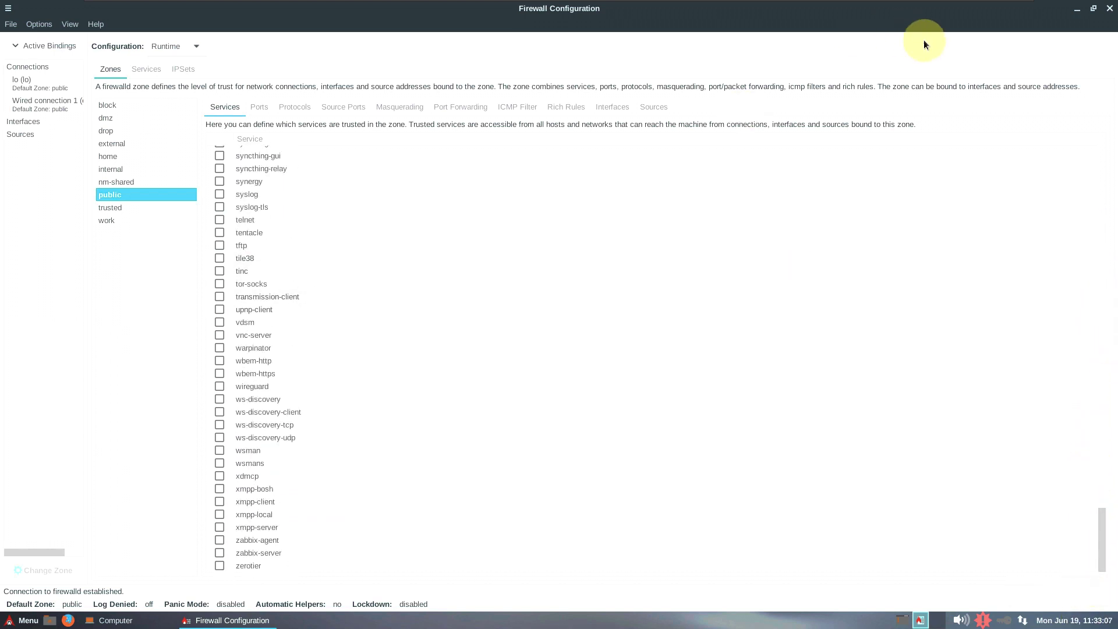
- Close Firewall Configuration, the About Caja dialog and the Computer file manager window
click(1108, 10)
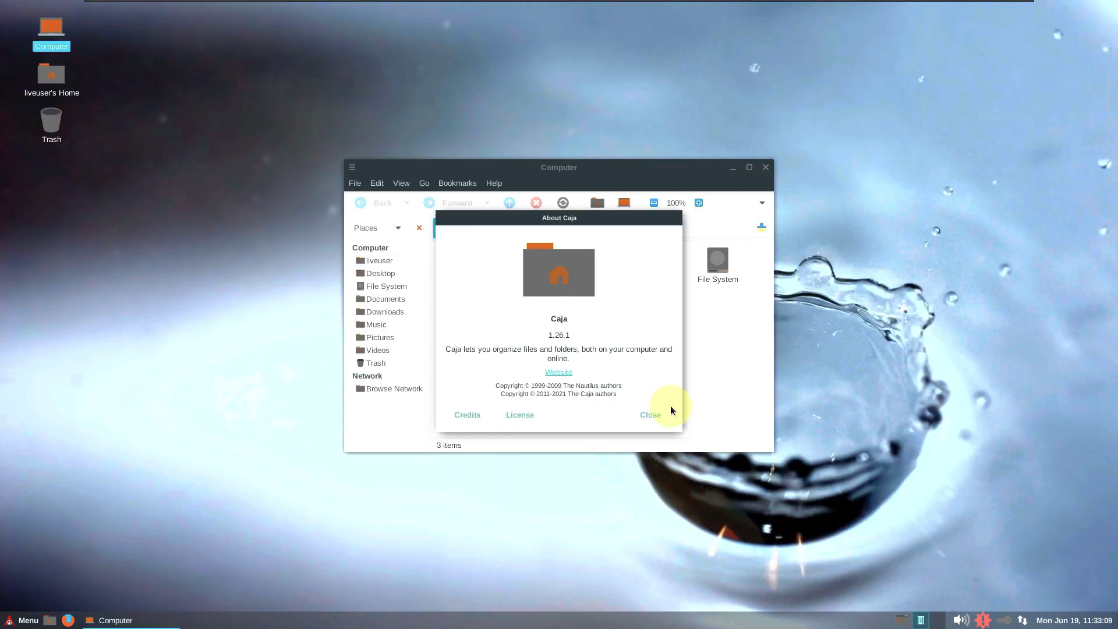
click(652, 412)
click(766, 168)
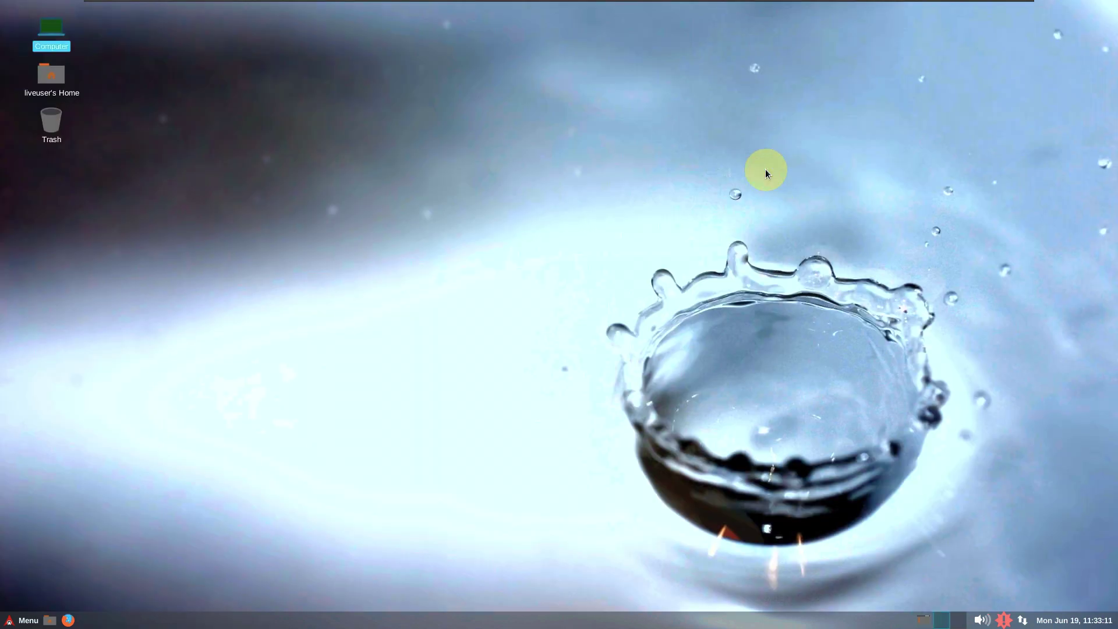
- Look through the System Tools applications, search the application menu for "monitor" and open MATE System Monitor
click(23, 620)
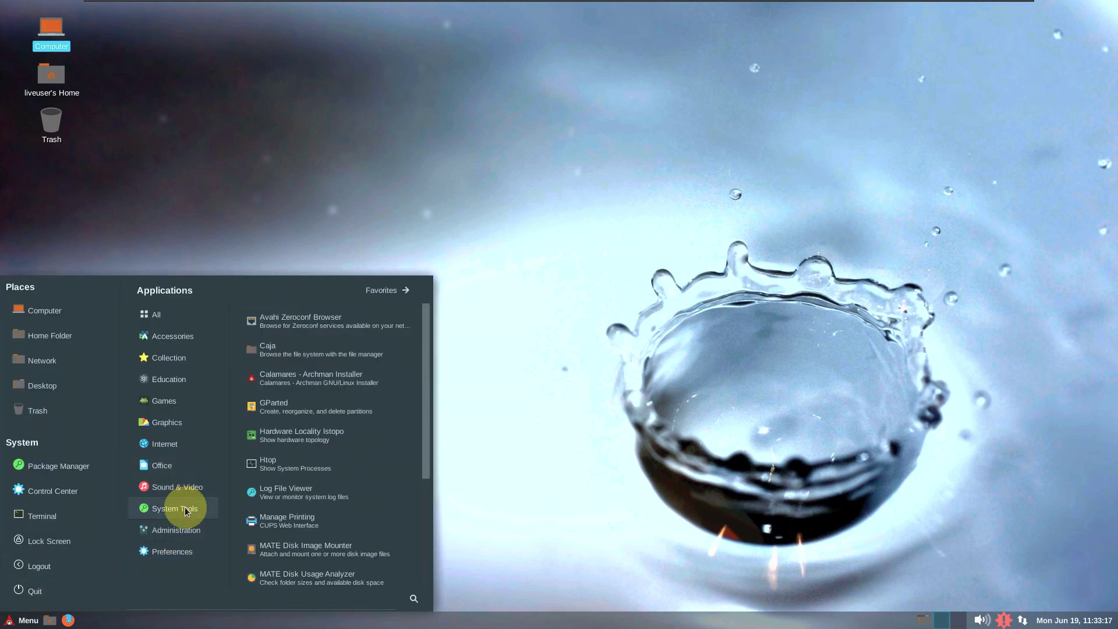
scroll(337, 494, down, 5)
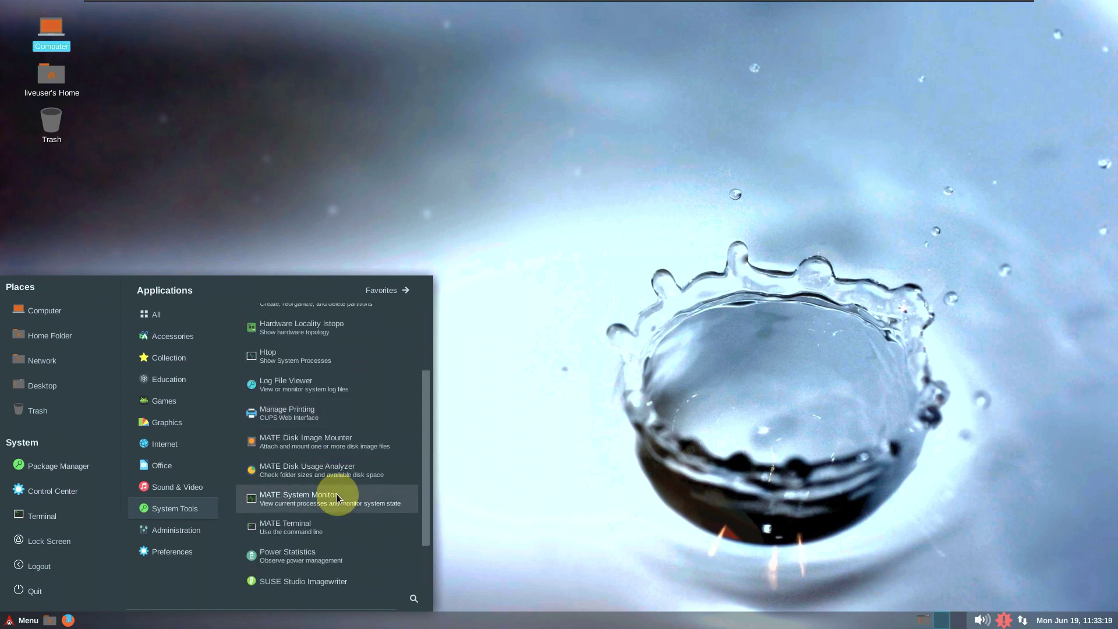
scroll(336, 496, down, 1)
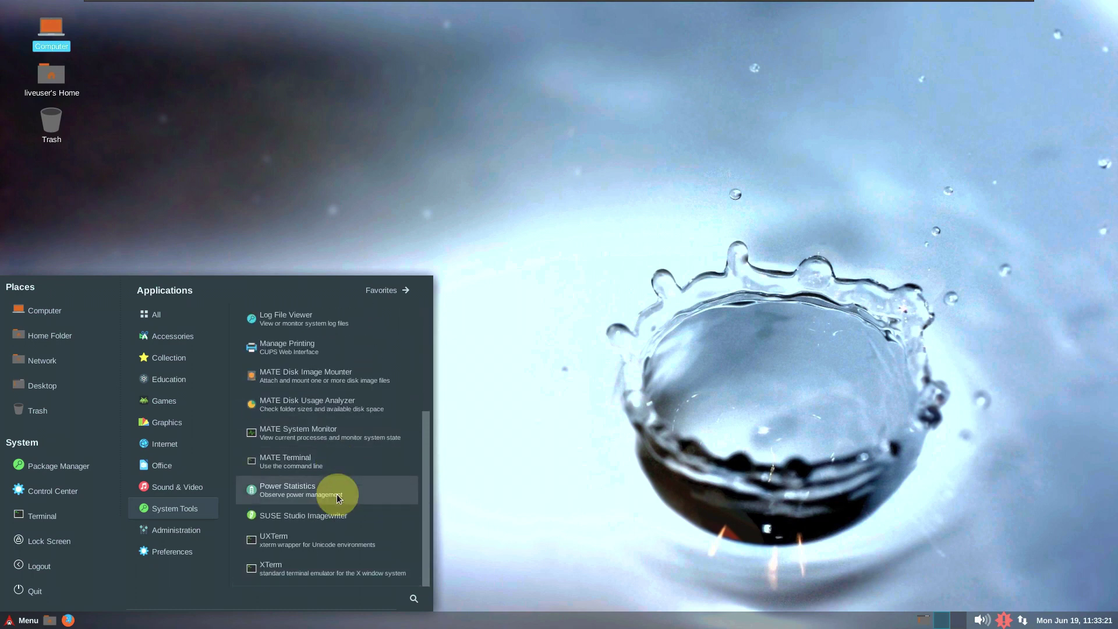
click(176, 594)
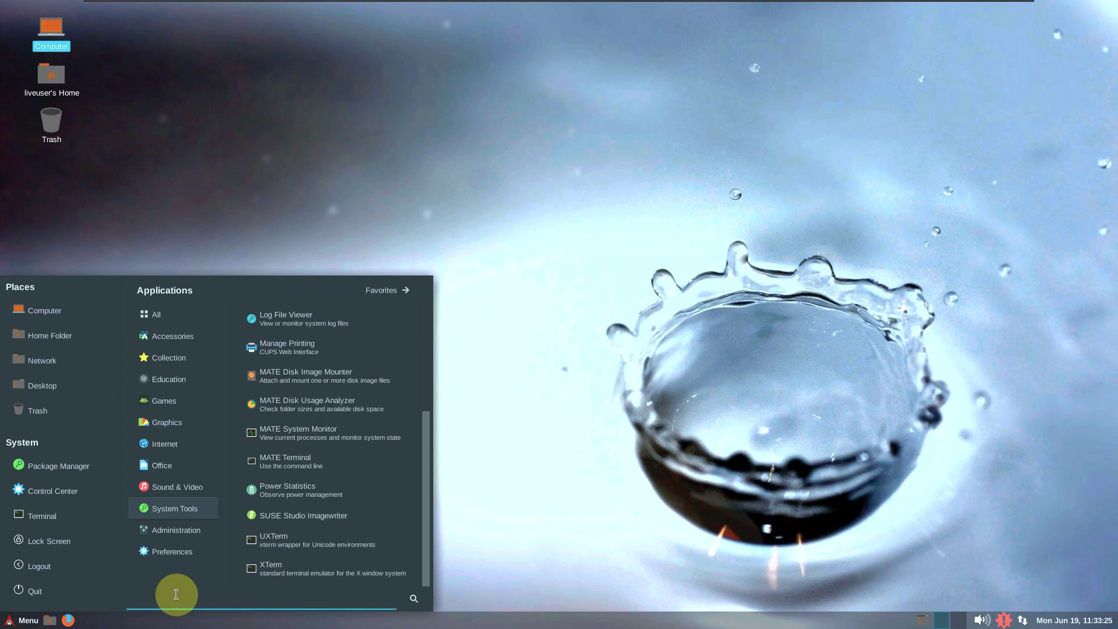
text(mon)
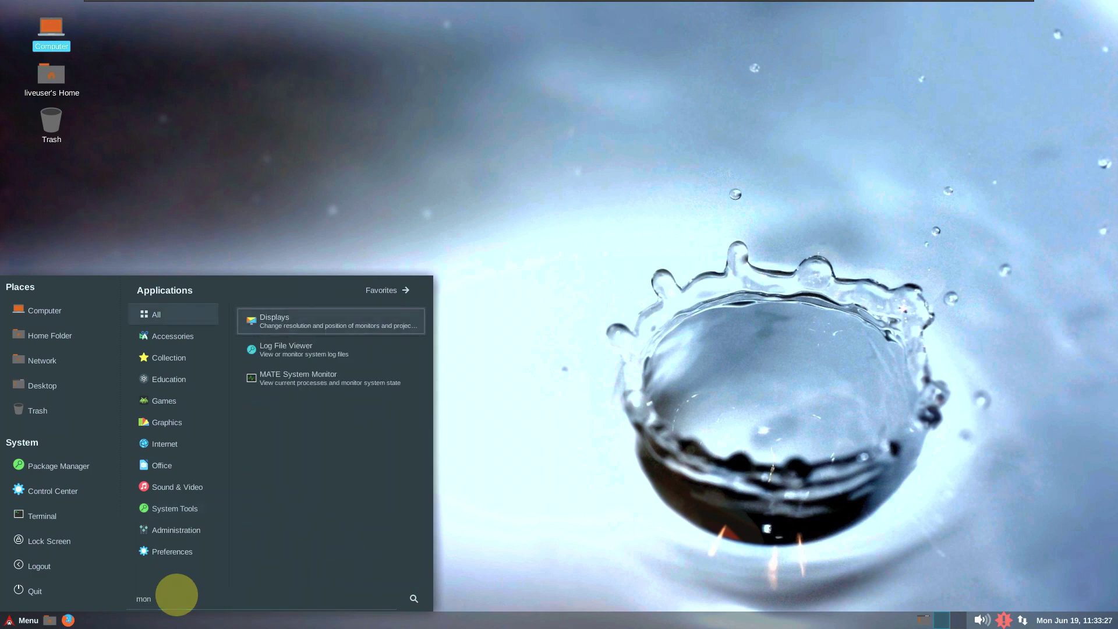
click(176, 417)
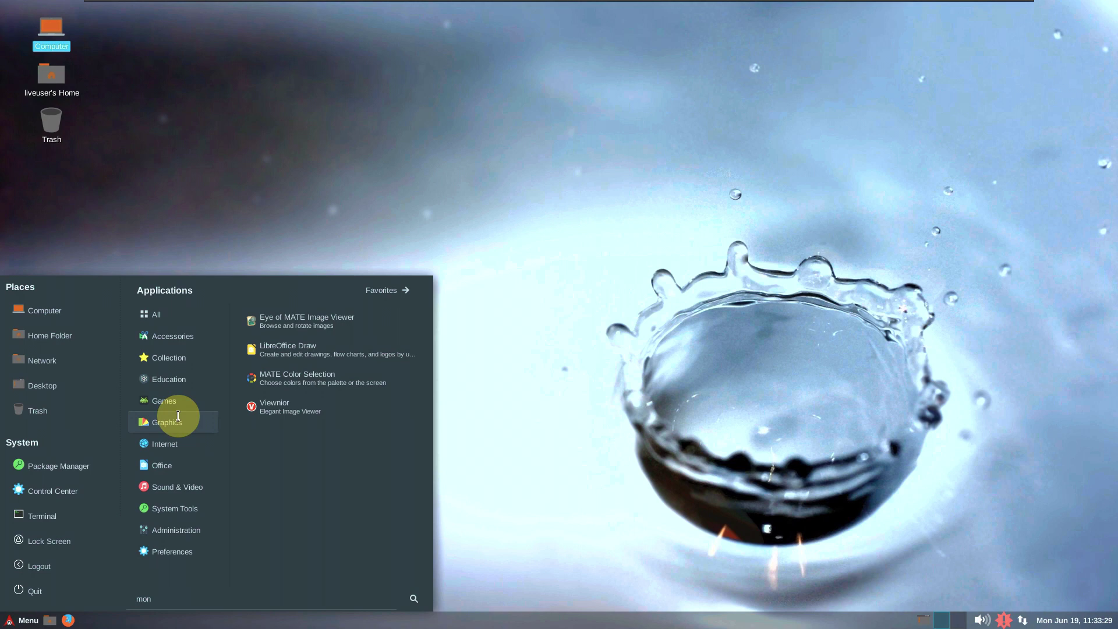
text(itor)
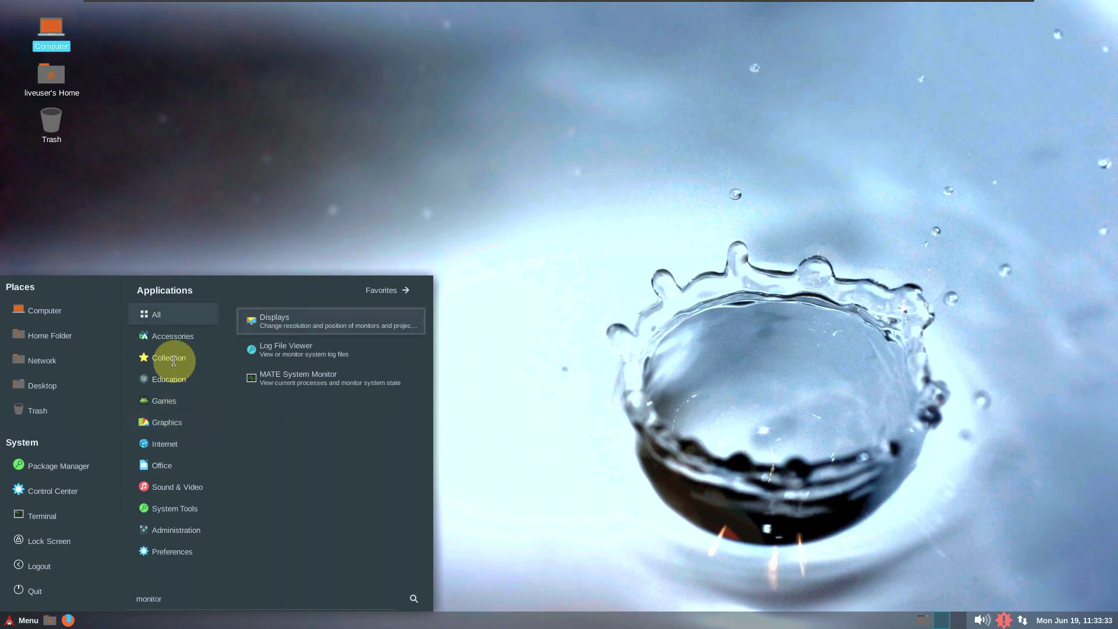
click(293, 380)
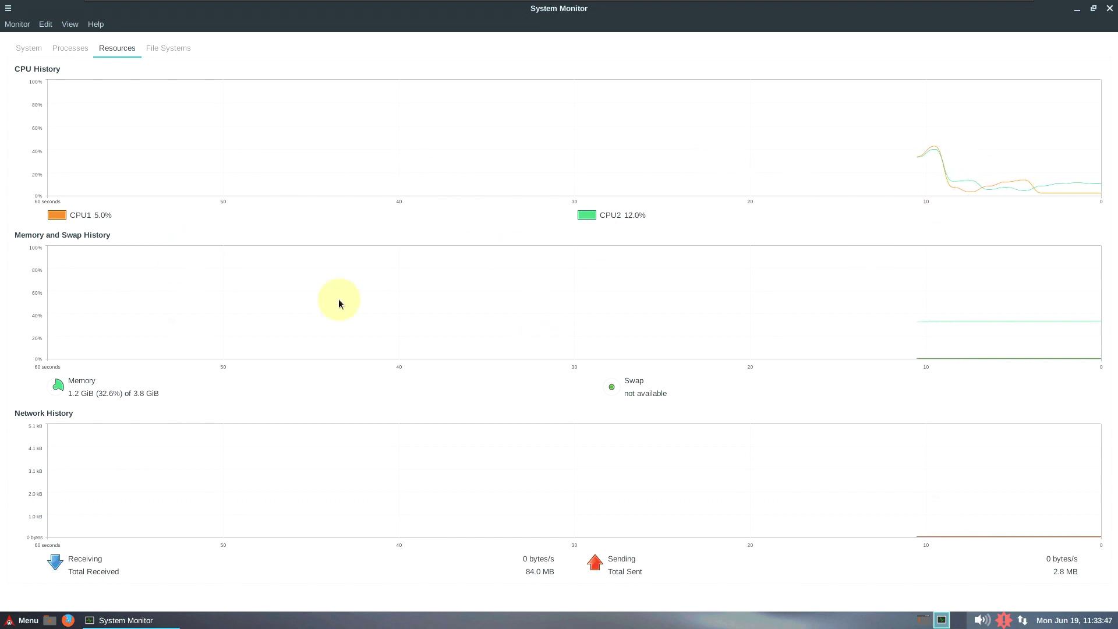
- View the running processes and the system information in System Monitor, and close it
click(88, 46)
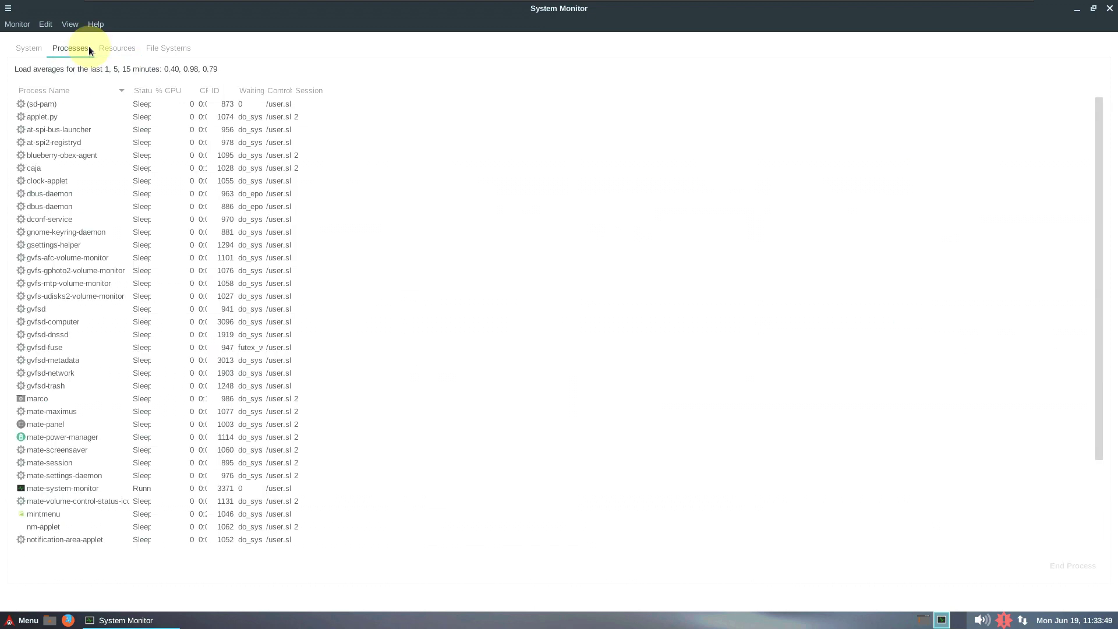
scroll(397, 359, up, 5)
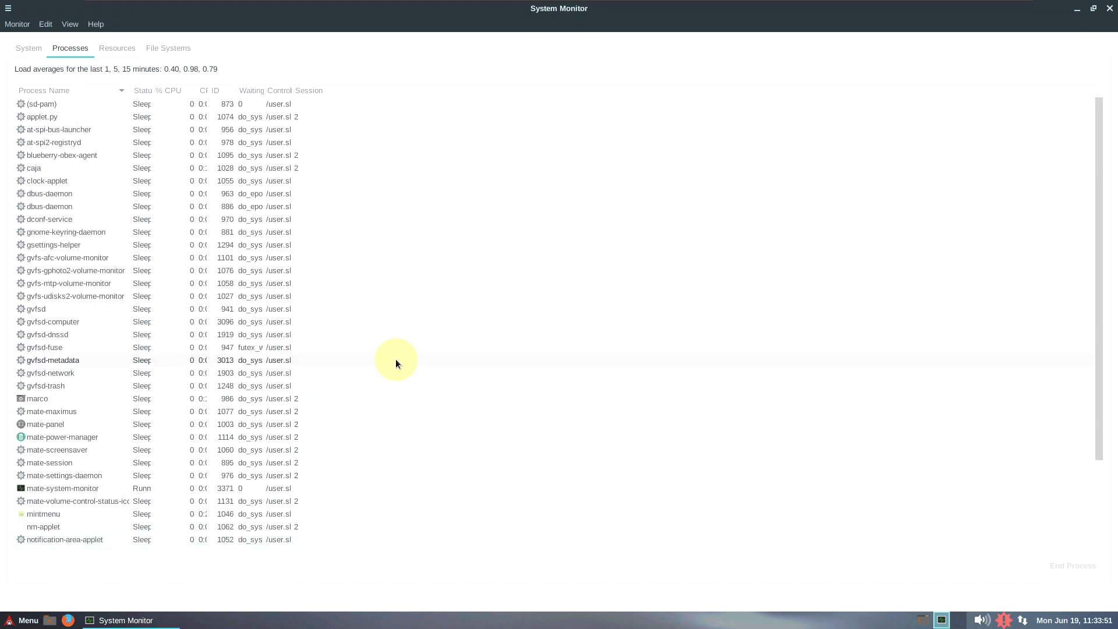
click(28, 49)
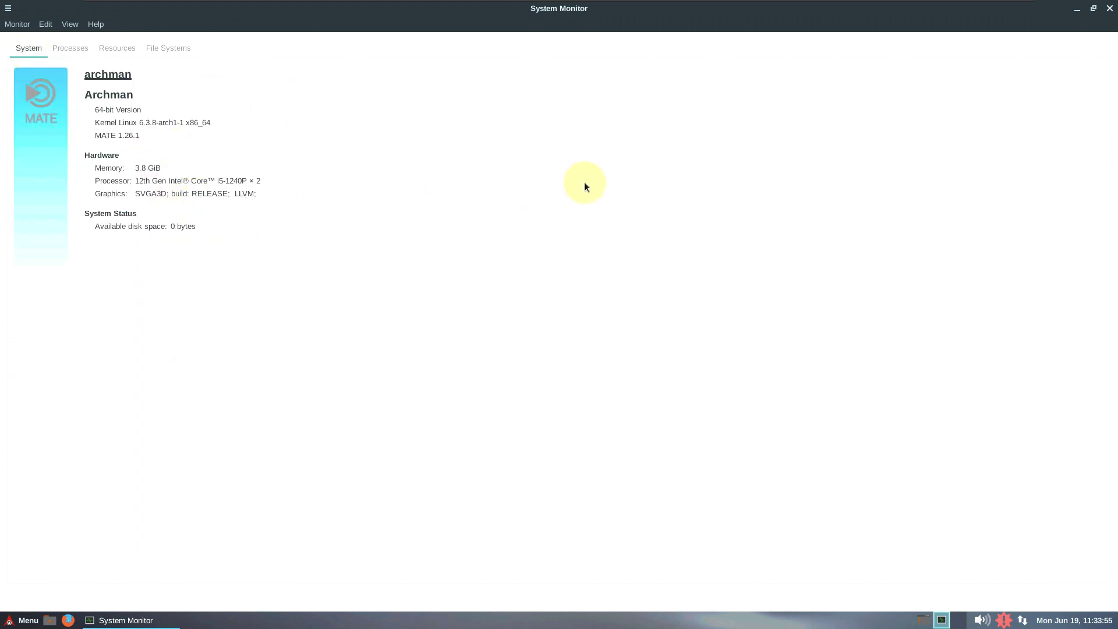
click(1109, 8)
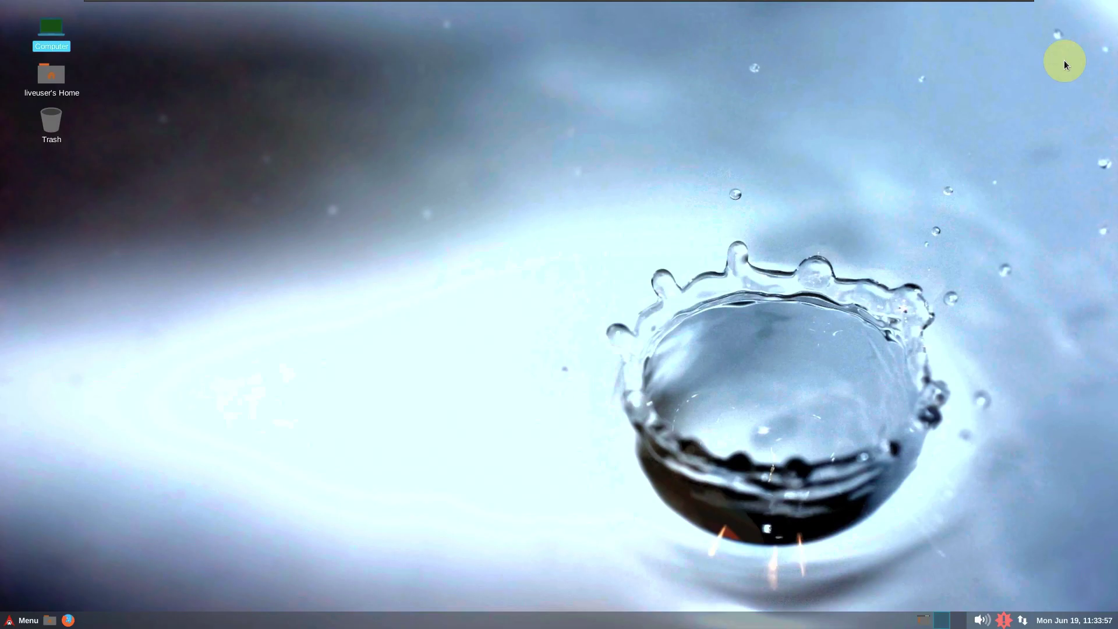
- Quit the live session and shut down the system
click(26, 619)
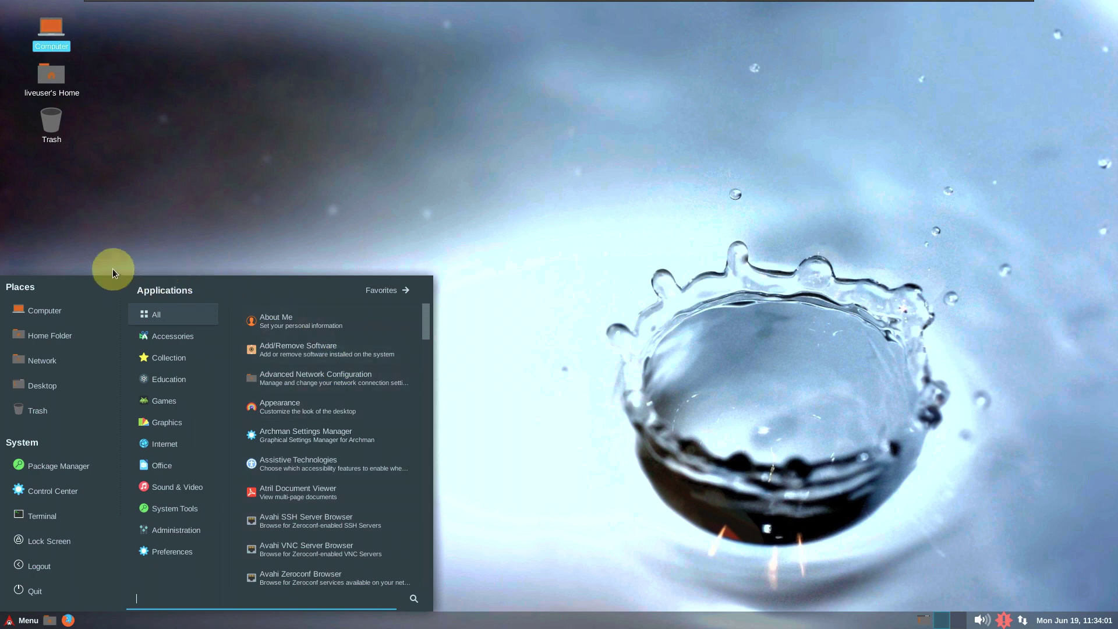
click(57, 592)
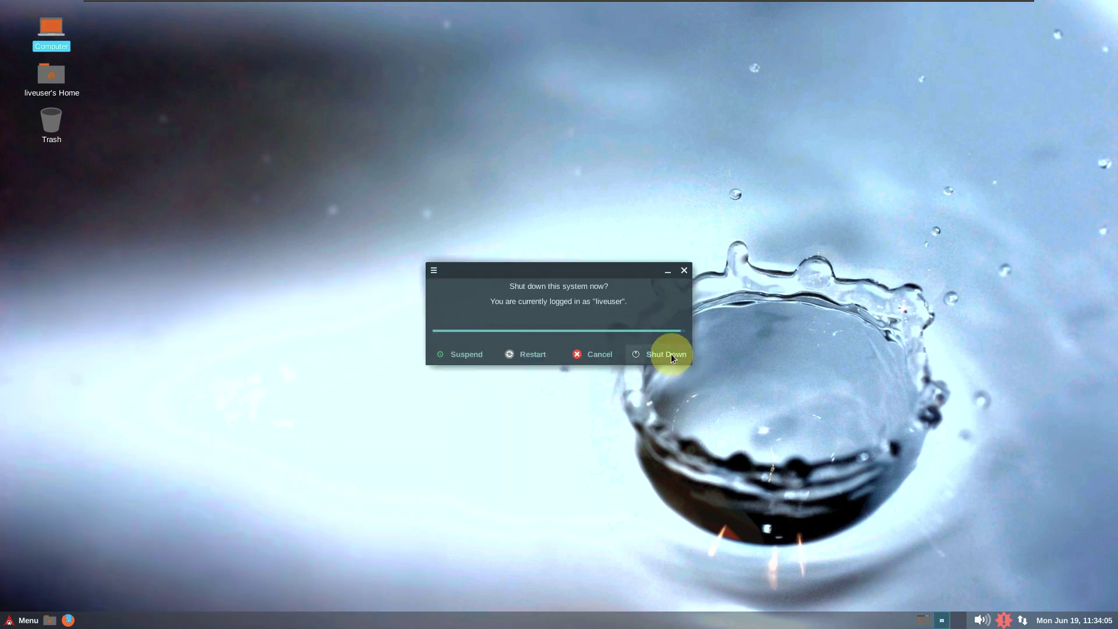
click(671, 354)
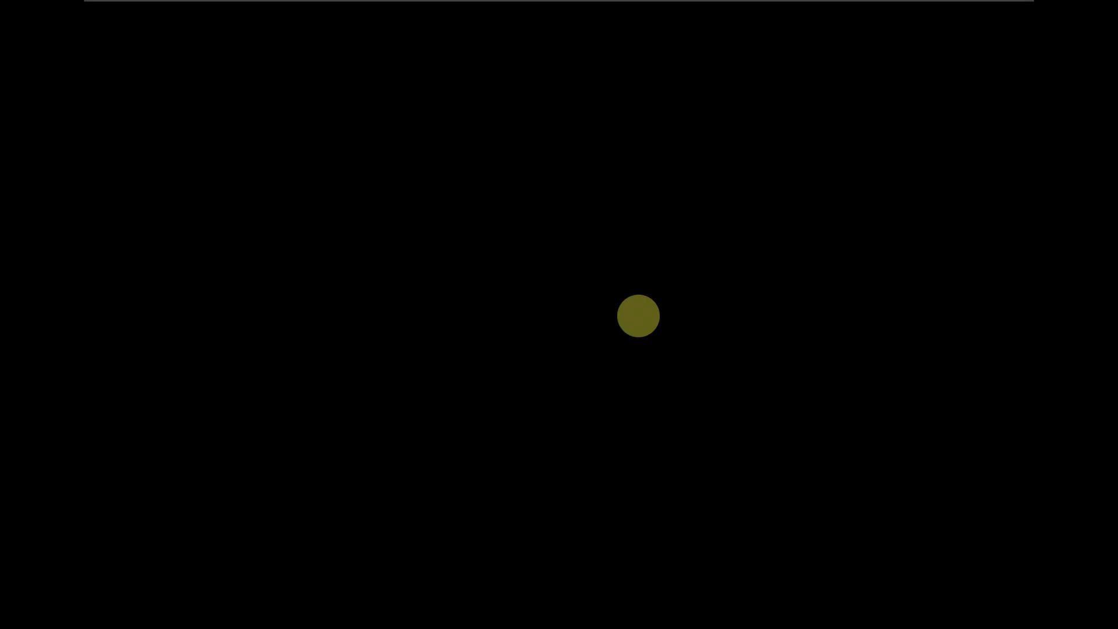